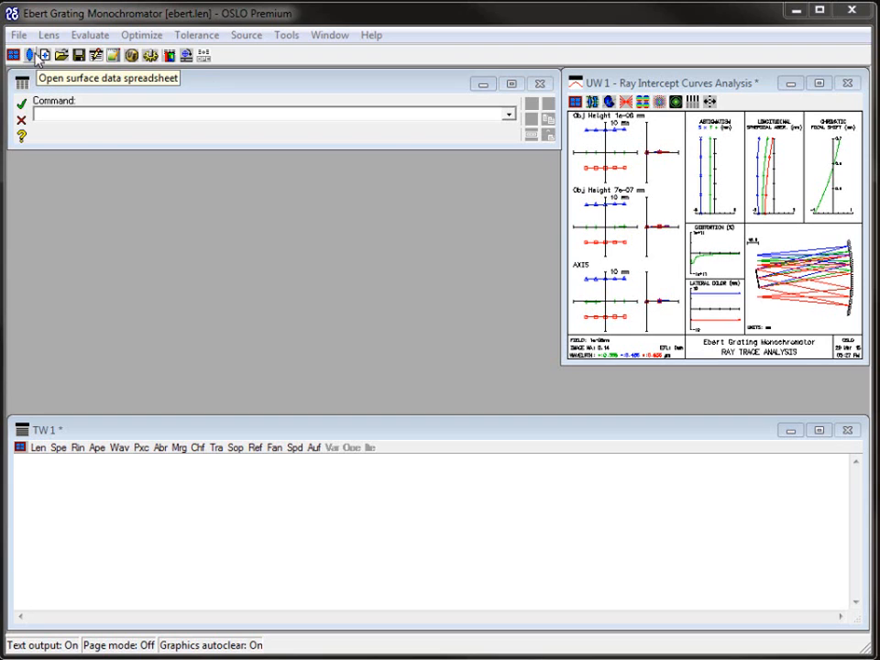
Open the surface data spreadsheet for the Ebert Grating Monochromator by running the lse command.
{"action": "left_click", "coordinate": [48, 34]}
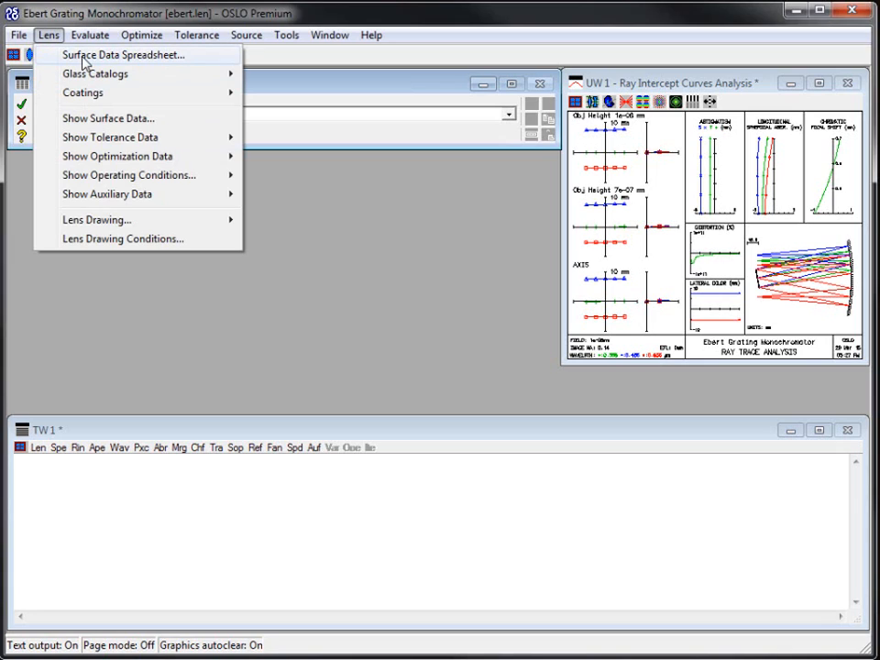
{"action": "left_click", "coordinate": [347, 171]}
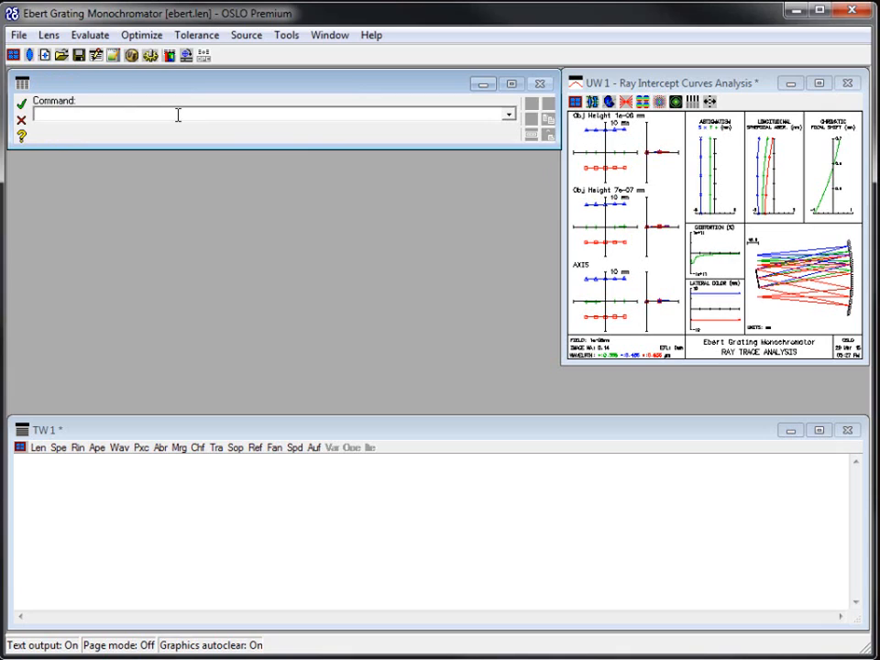
{"action": "type", "text": "1se"}
{"action": "key", "text": "Return"}
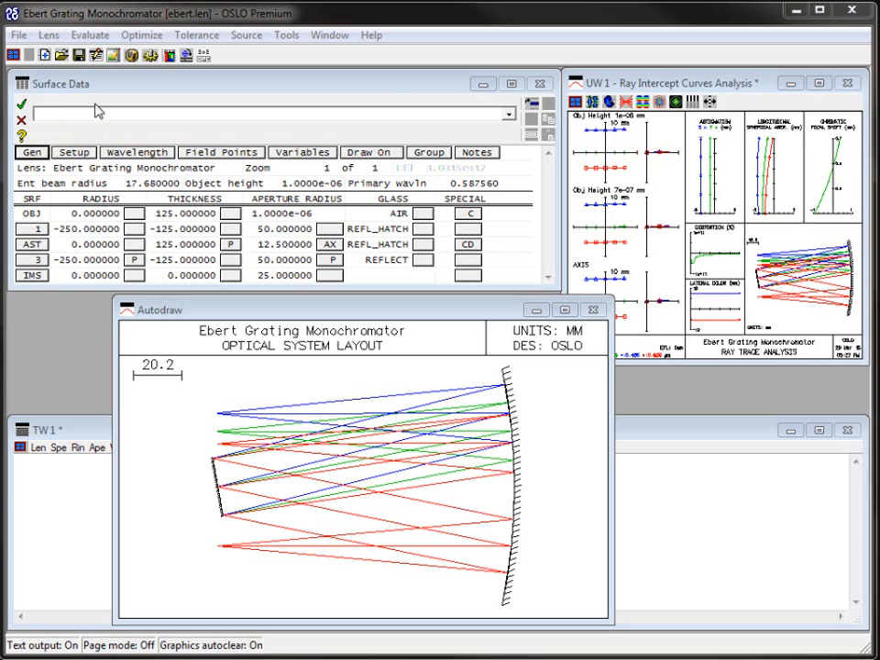
View the online help topic for the Surface Data spreadsheet and look through the command history.
{"action": "left_click", "coordinate": [22, 140]}
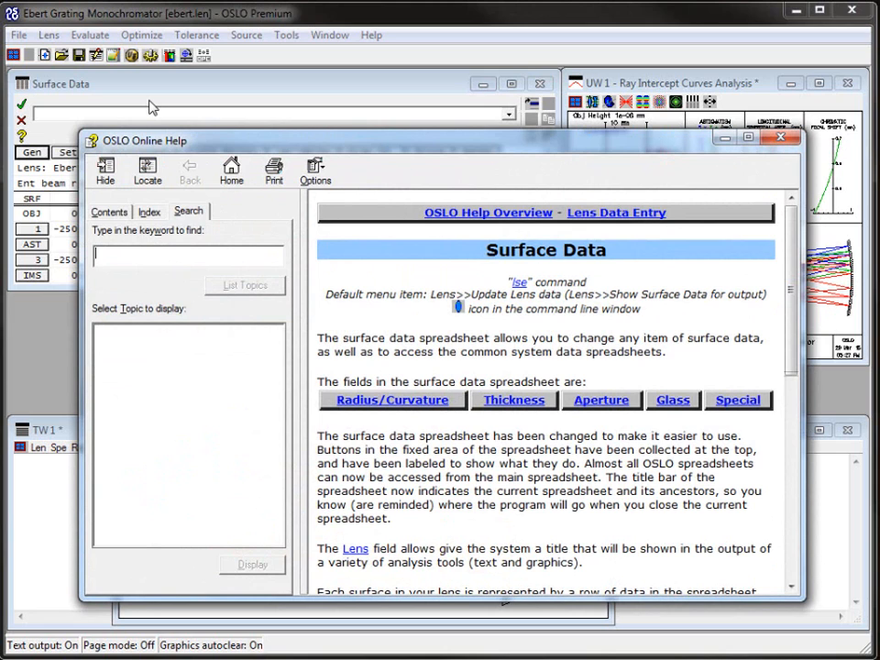
{"action": "left_click", "coordinate": [780, 140]}
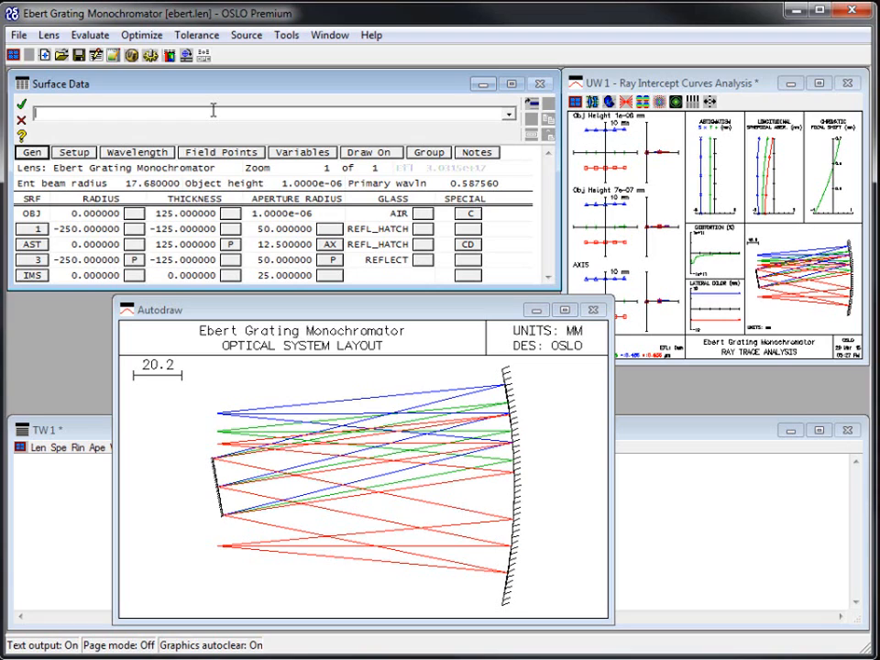
{"action": "left_click", "coordinate": [509, 114]}
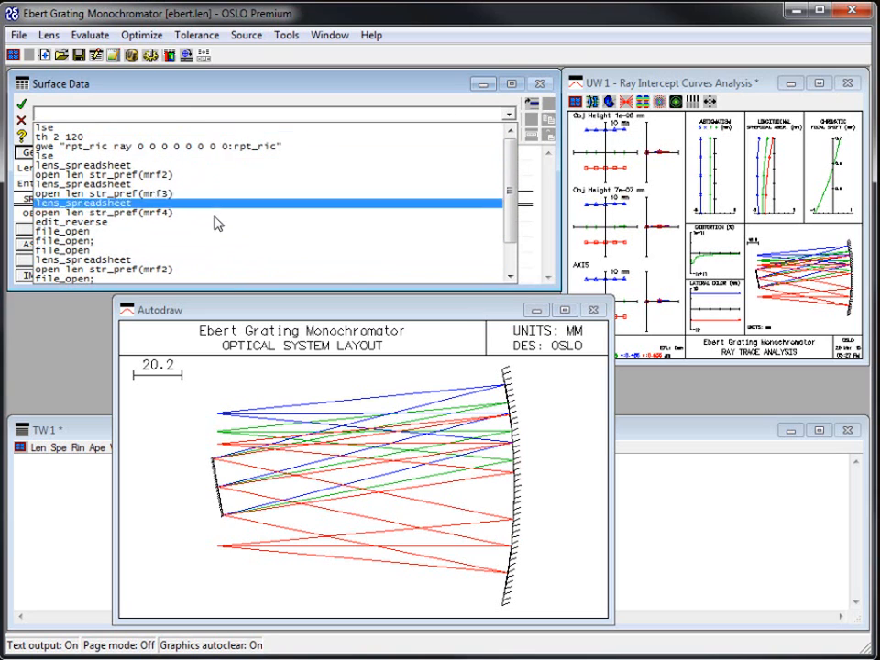
{"action": "left_click", "coordinate": [298, 92]}
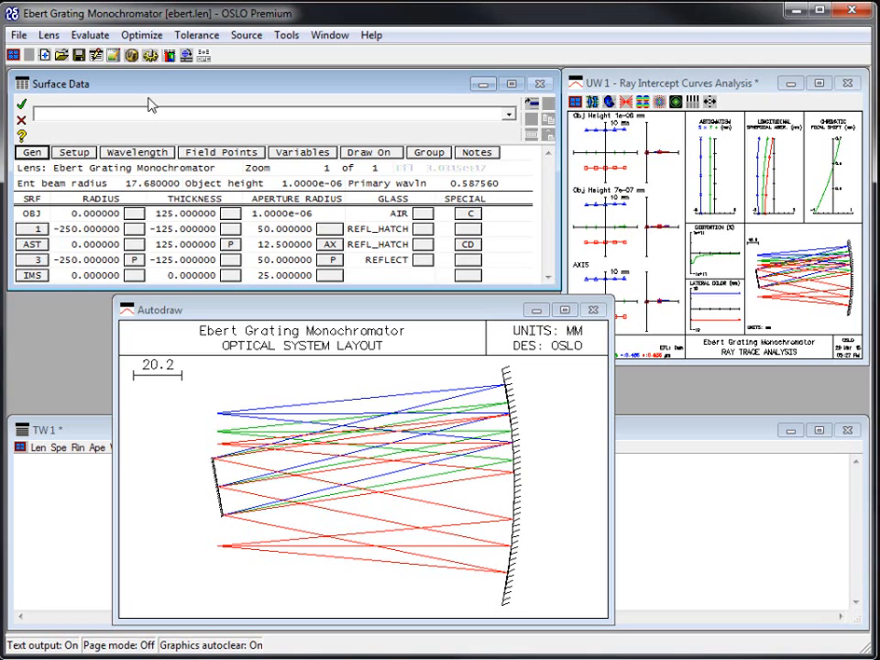
Set the thickness of surface 2 to 120 with the command th 2 120, and check the command history for its entry.
{"action": "type", "text": "th"}
{"action": "type", "text": "2 120"}
{"action": "key", "text": "Return"}
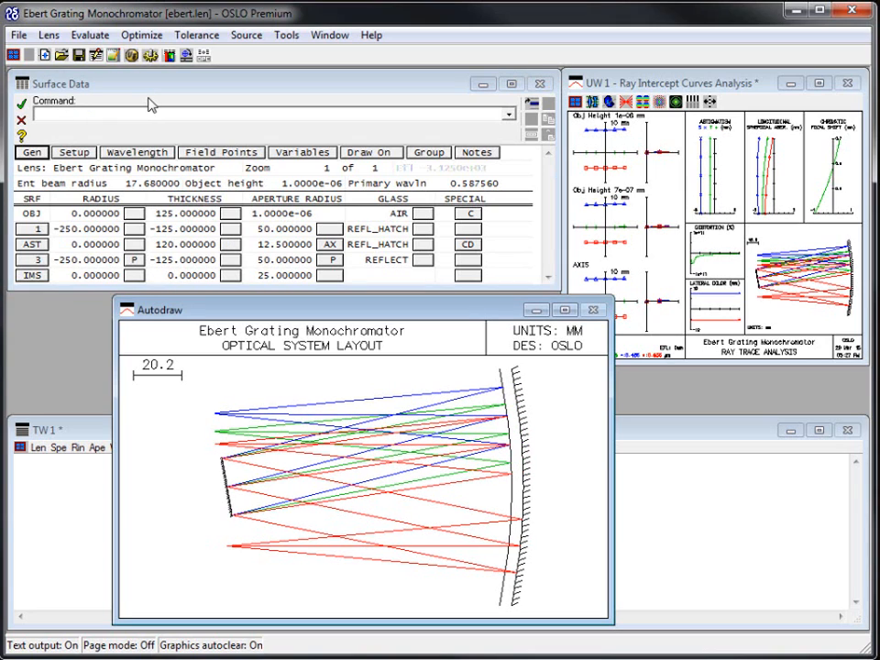
{"action": "left_click", "coordinate": [509, 113]}
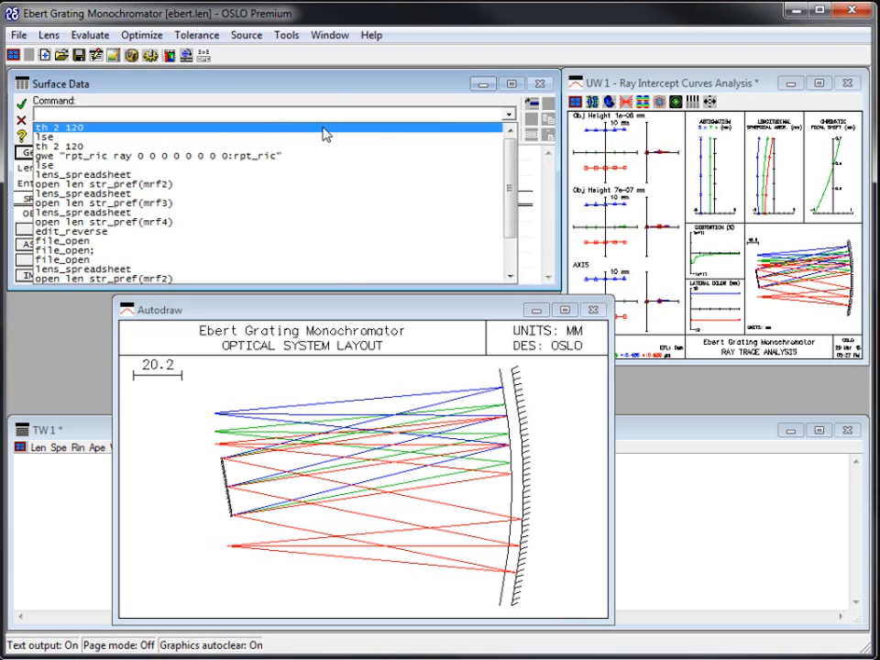
{"action": "left_click", "coordinate": [312, 92]}
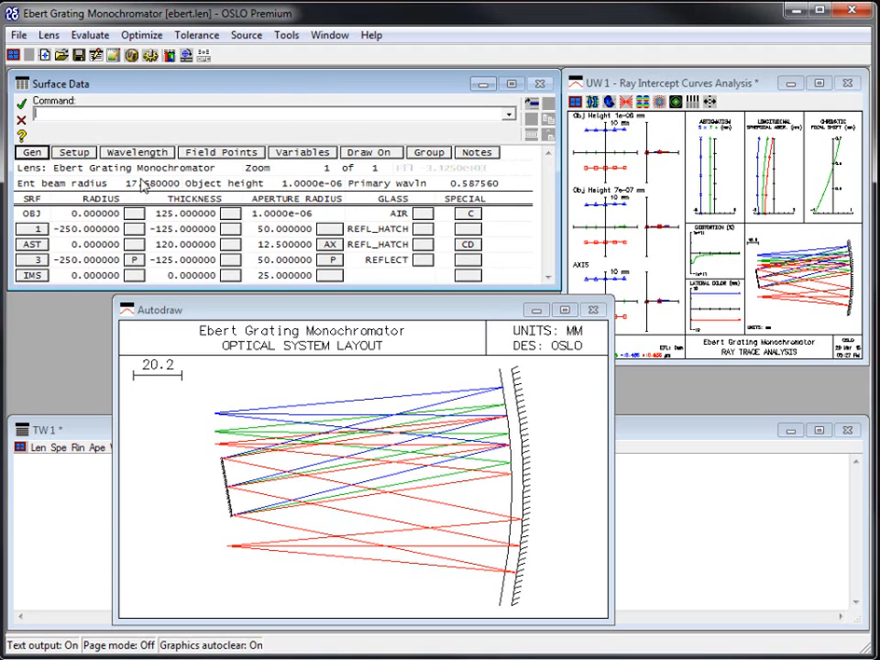
Set the radius of the aperture stop surface to 100 directly in the spreadsheet, checking whether the command history records it.
{"action": "left_click", "coordinate": [92, 244]}
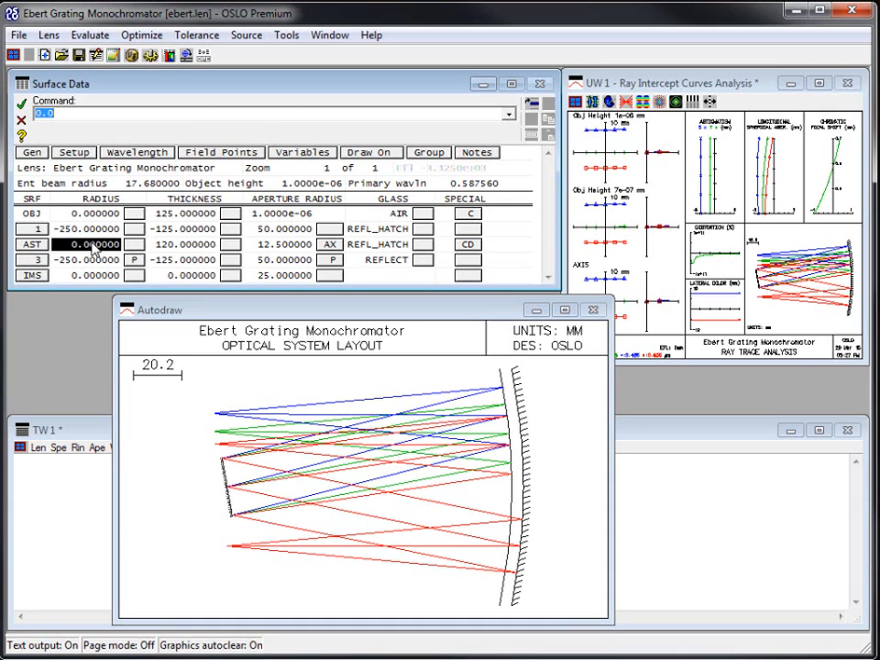
{"action": "type", "text": "100"}
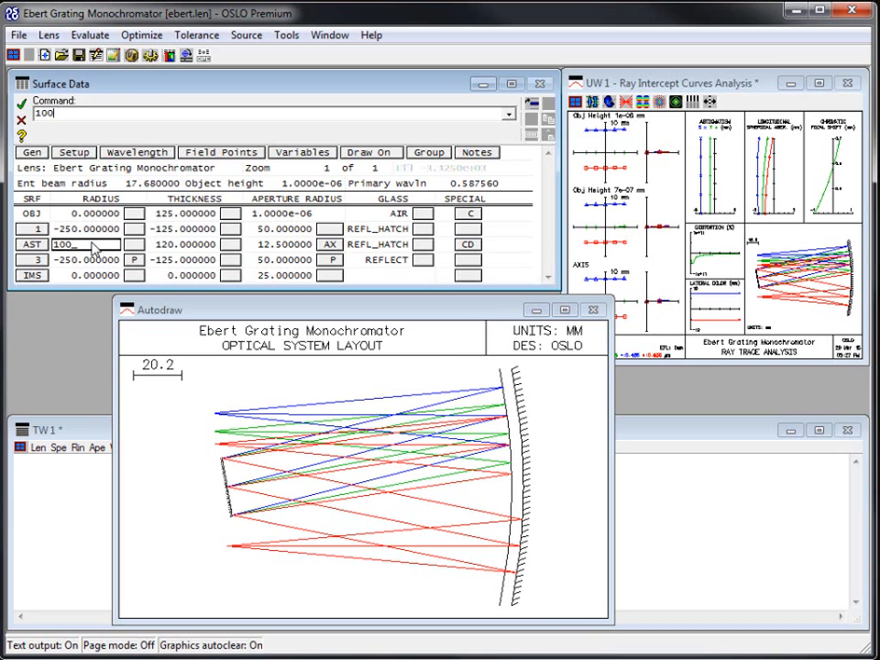
{"action": "key", "text": "Return"}
{"action": "left_click", "coordinate": [508, 113]}
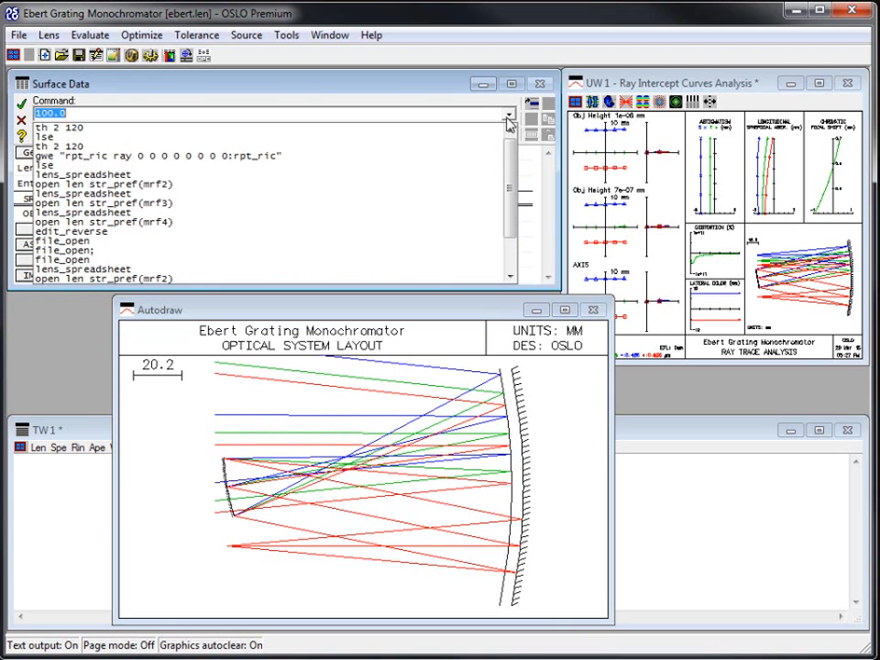
{"action": "left_click", "coordinate": [345, 99]}
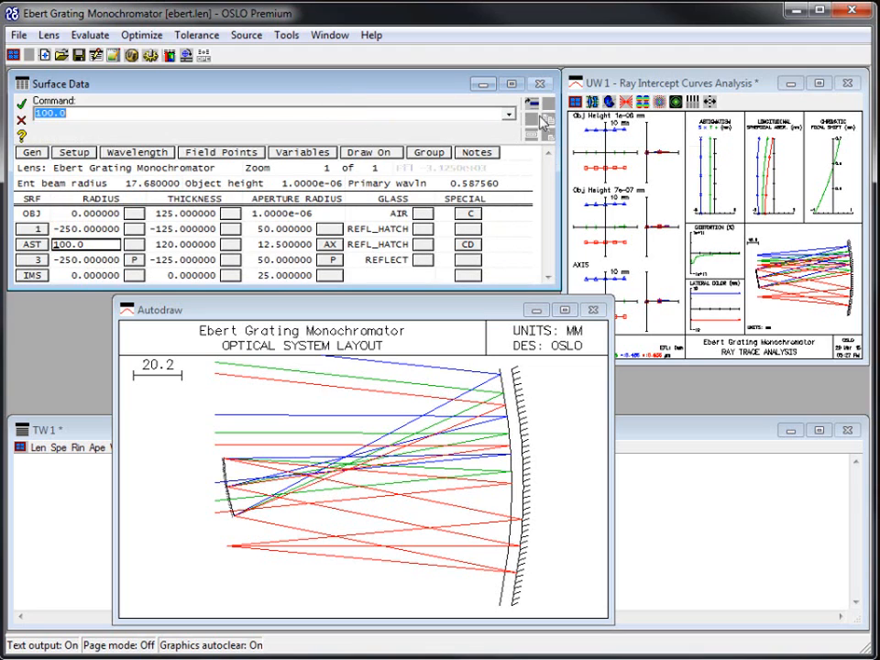
{"action": "key", "text": "Return"}
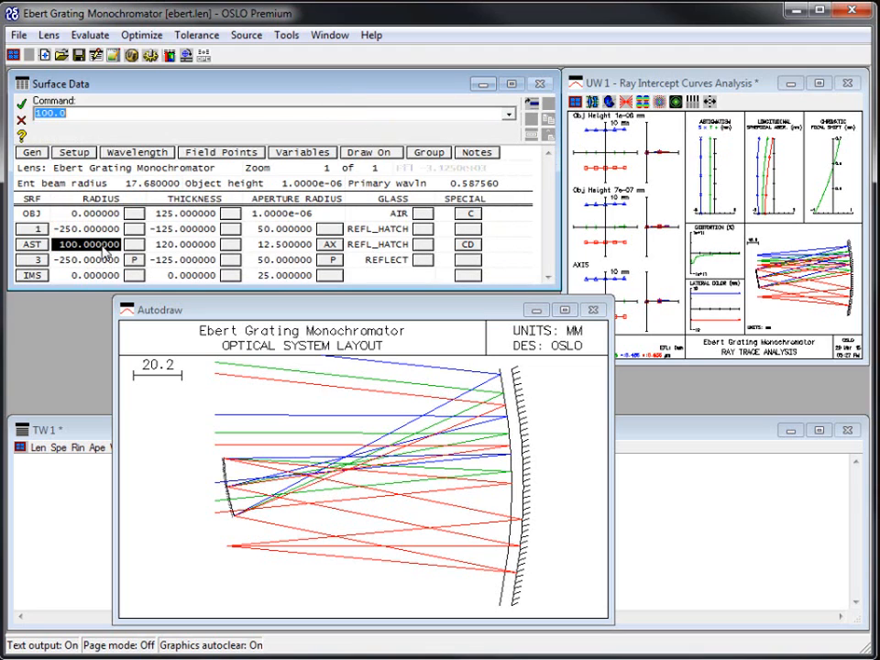
Cancel the spreadsheet session, undoing all changes to the lens, and reopen the surface data spreadsheet.
{"action": "left_click", "coordinate": [21, 120]}
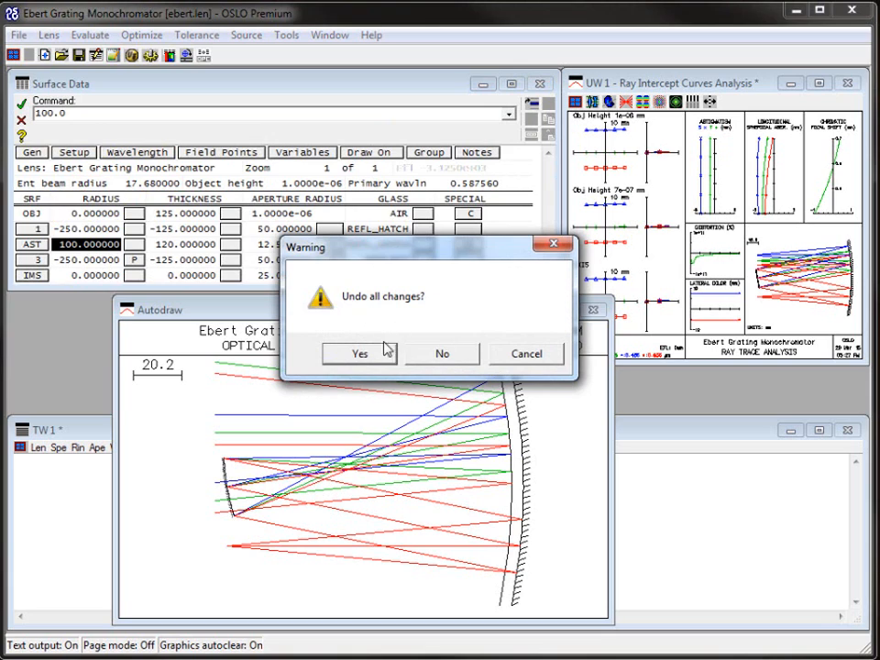
{"action": "left_click", "coordinate": [380, 353]}
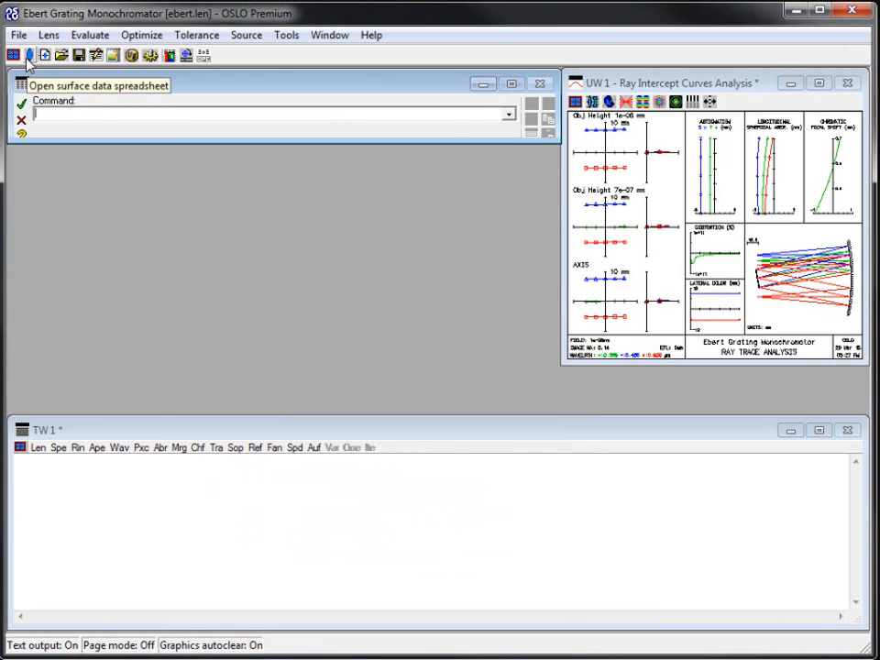
{"action": "left_click", "coordinate": [17, 55]}
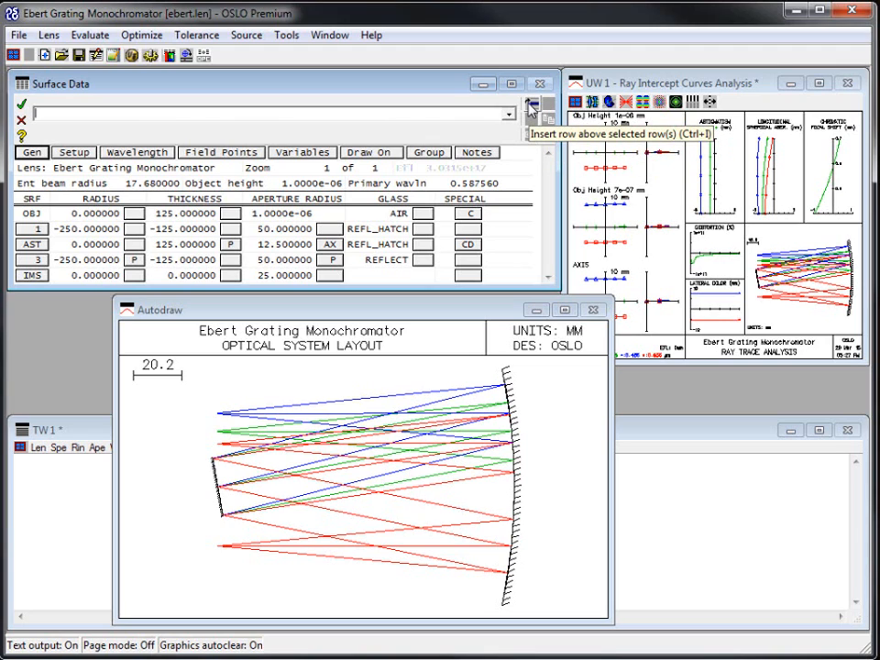
Insert two new surfaces directly above the aperture stop surface.
{"action": "left_click", "coordinate": [40, 247]}
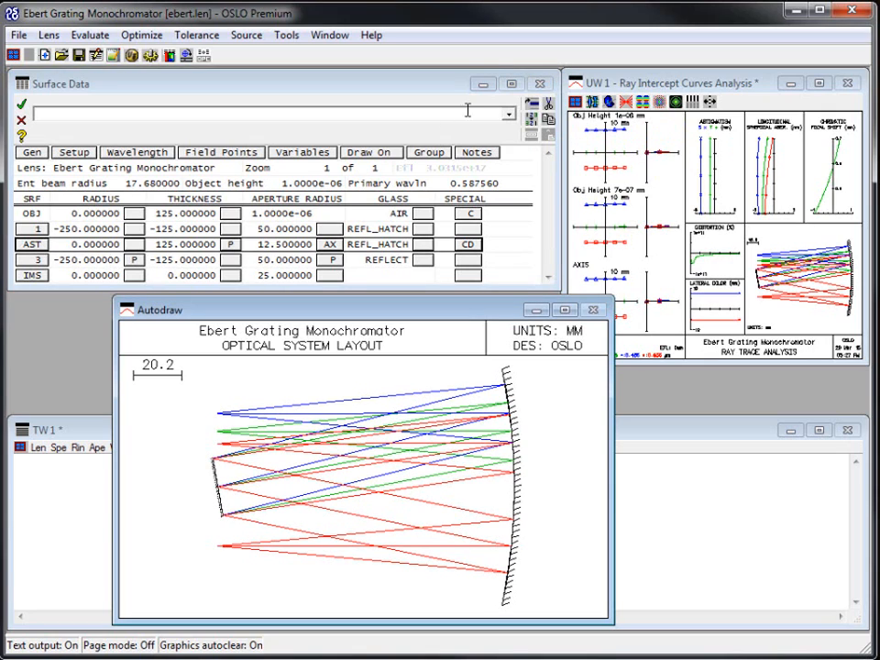
{"action": "left_click", "coordinate": [531, 106]}
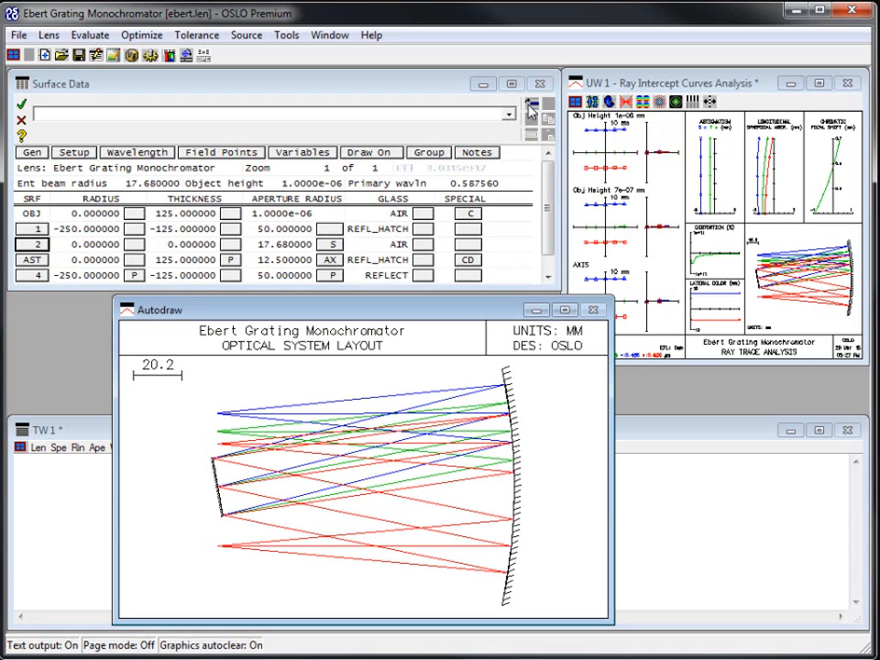
{"action": "left_click", "coordinate": [531, 108]}
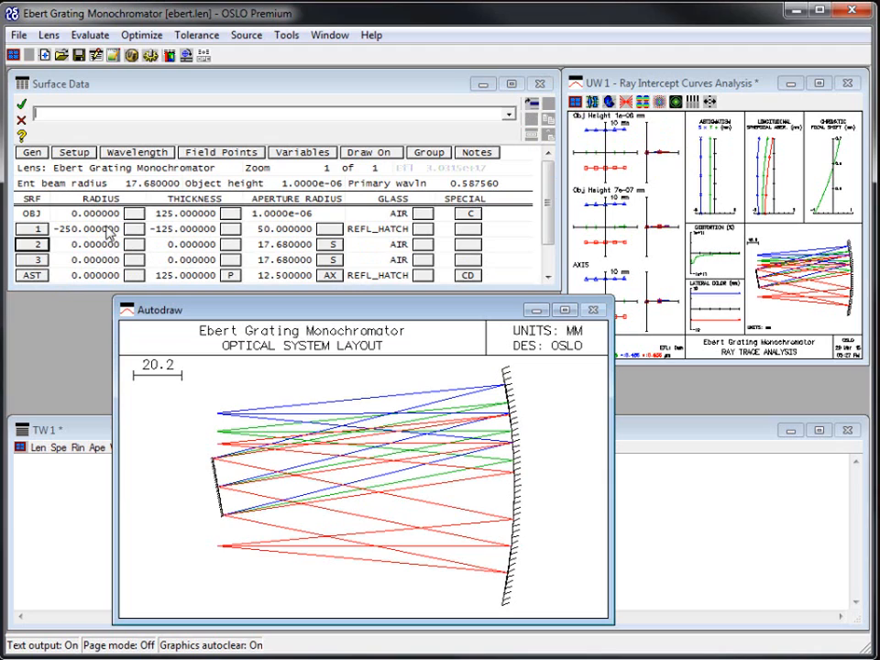
Cut the two newly inserted surfaces 2 and 3 and paste them directly after the aperture stop.
{"action": "left_click", "coordinate": [30, 245]}
{"action": "left_click", "coordinate": [36, 263], "text": "shift"}
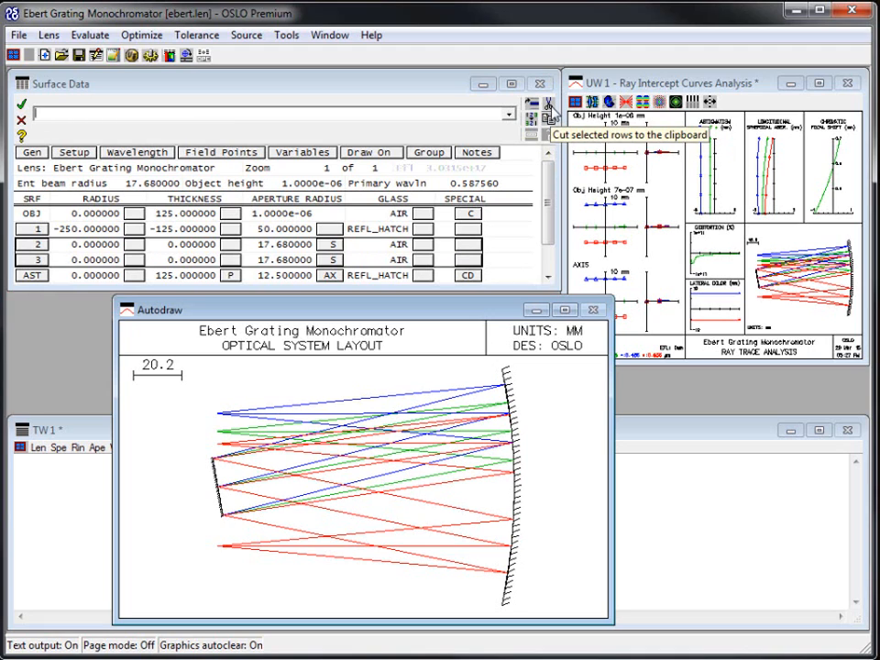
{"action": "left_click", "coordinate": [547, 107]}
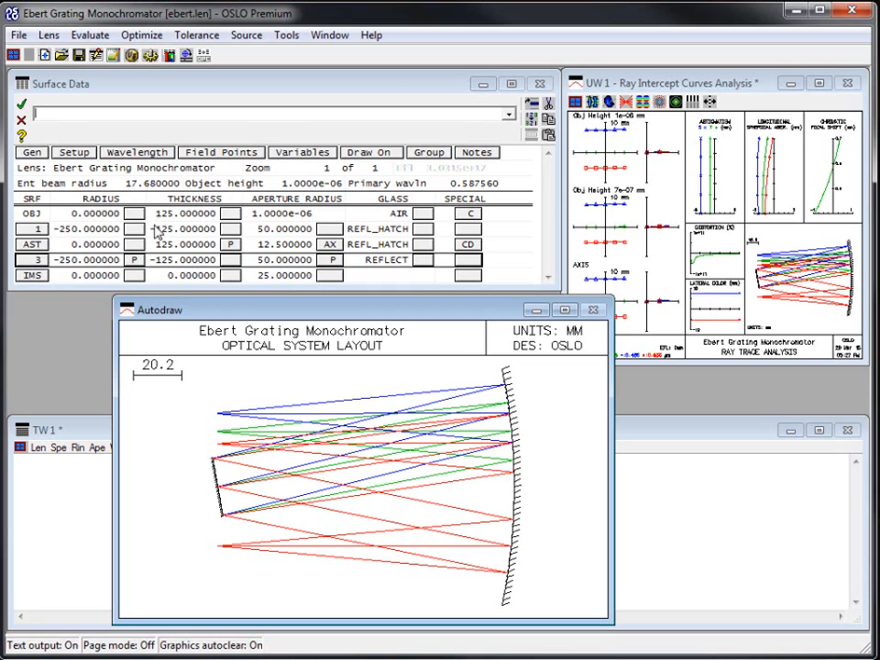
{"action": "left_click", "coordinate": [547, 134]}
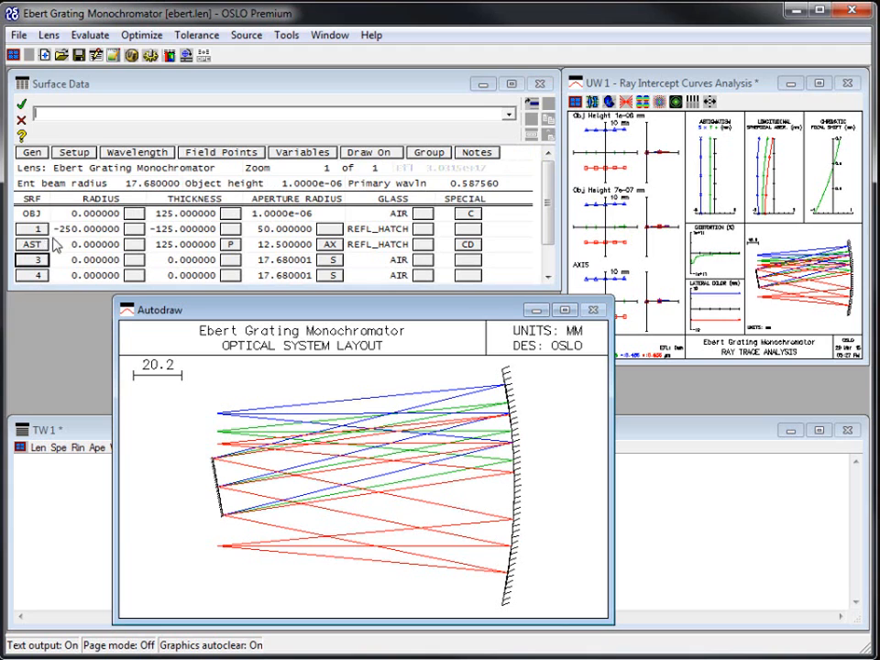
Open the recent lens file demo\edu\petzval.len without saving the changes to the current lens.
{"action": "left_click", "coordinate": [17, 35]}
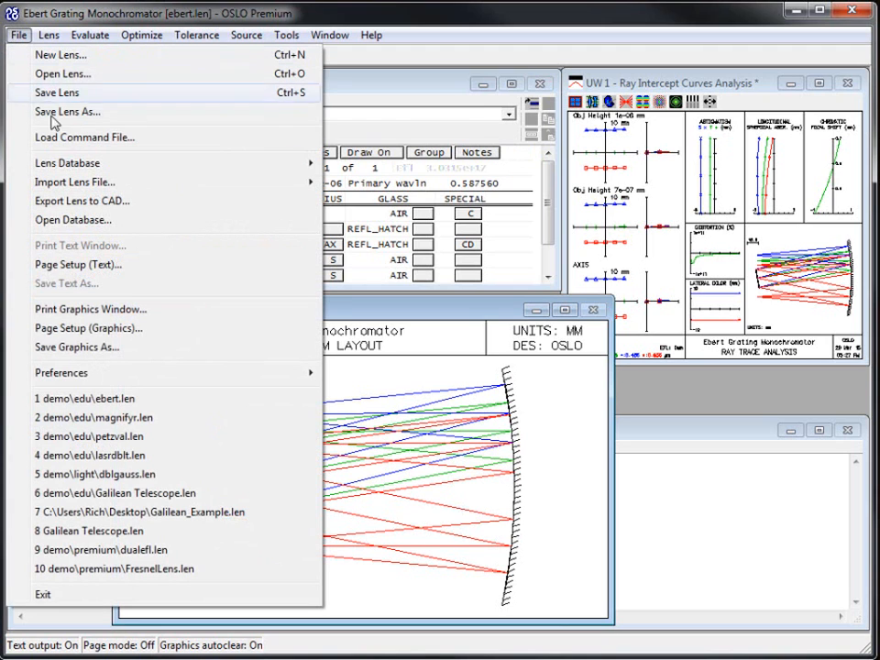
{"action": "left_click", "coordinate": [91, 437]}
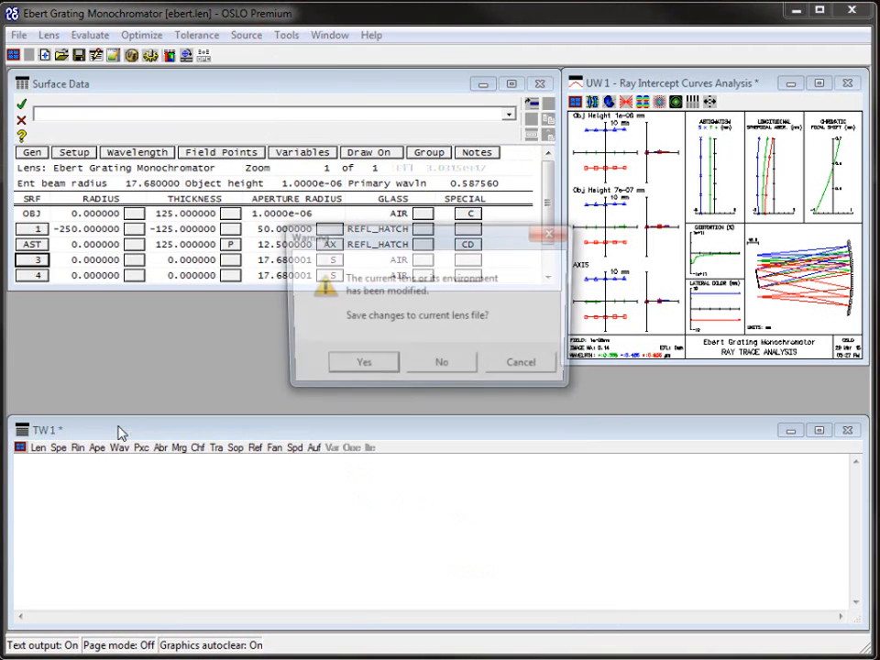
{"action": "left_click", "coordinate": [442, 367]}
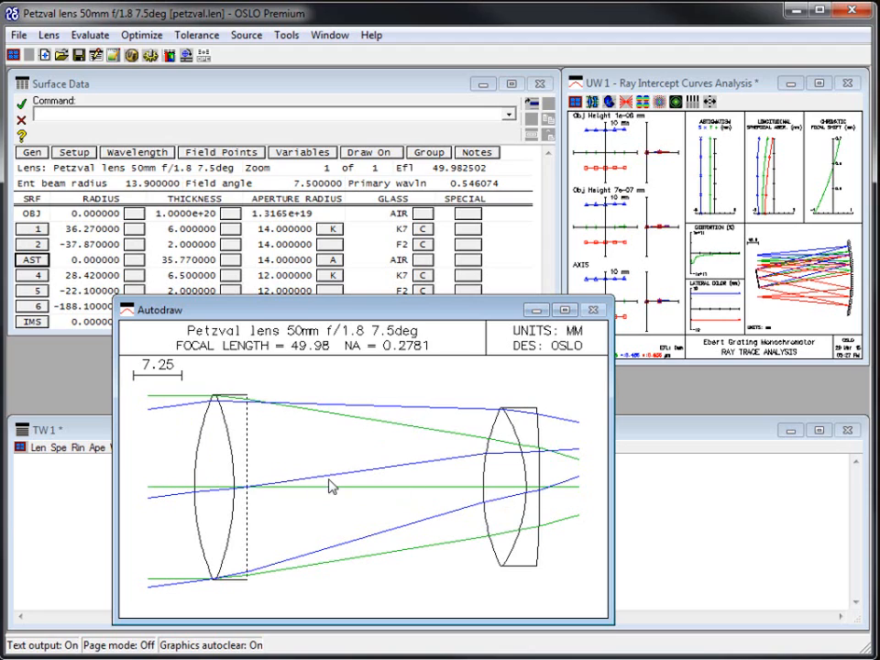
Reverse surfaces 4 through 6, the rear lens group of the Petzval lens.
{"action": "left_click", "coordinate": [37, 247]}
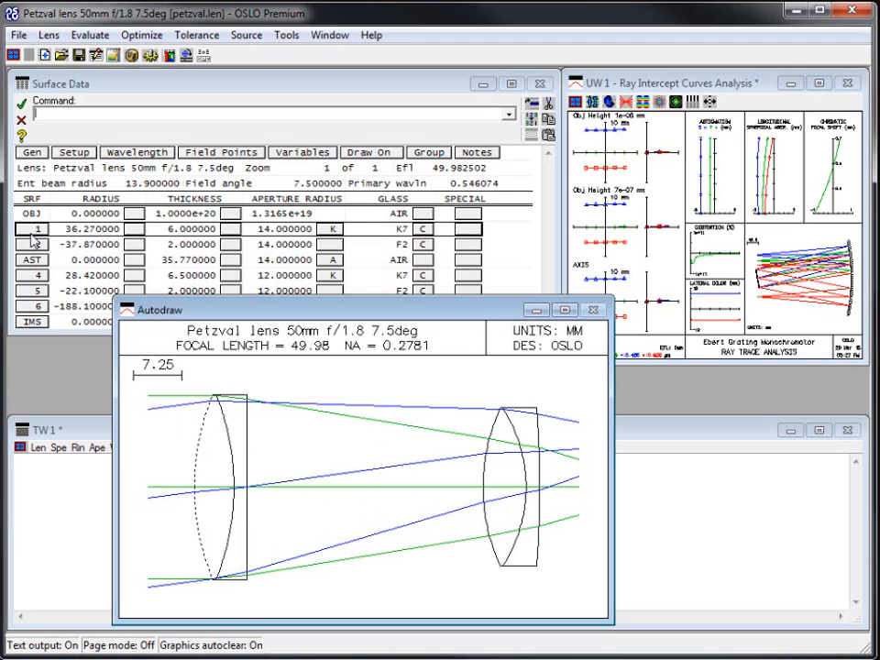
{"action": "left_click", "coordinate": [29, 275]}
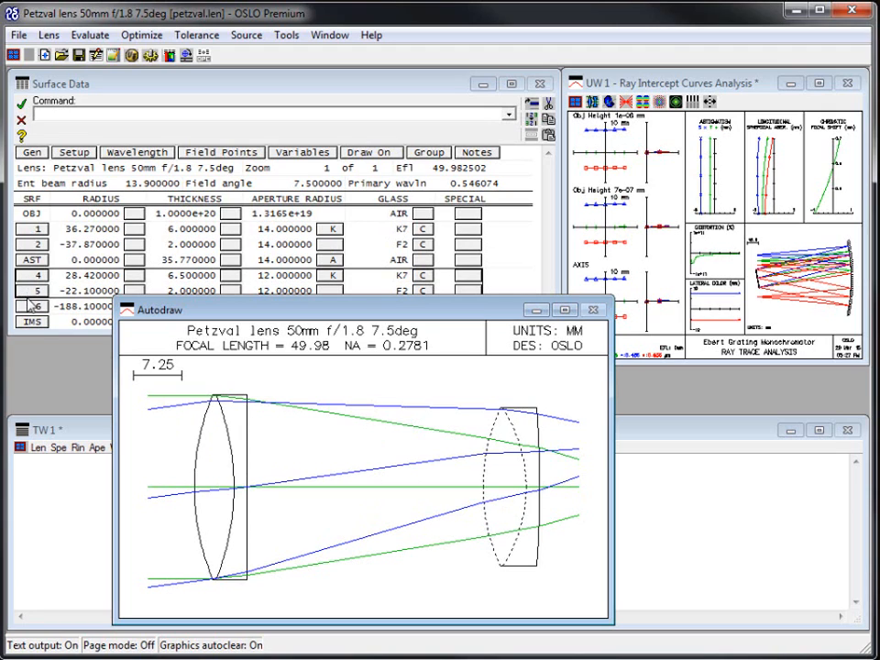
{"action": "left_click", "coordinate": [29, 291], "text": "shift"}
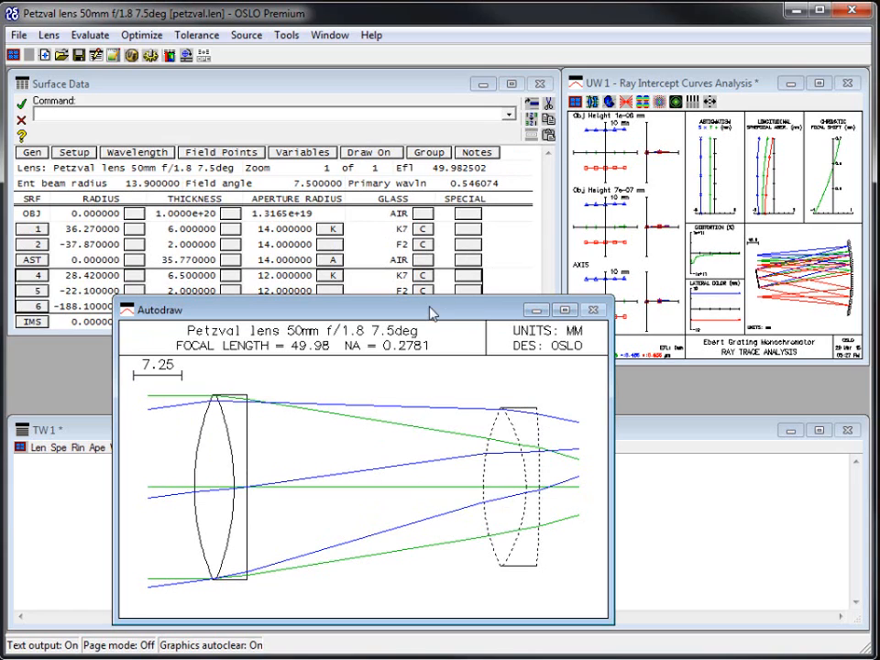
{"action": "left_click", "coordinate": [534, 127]}
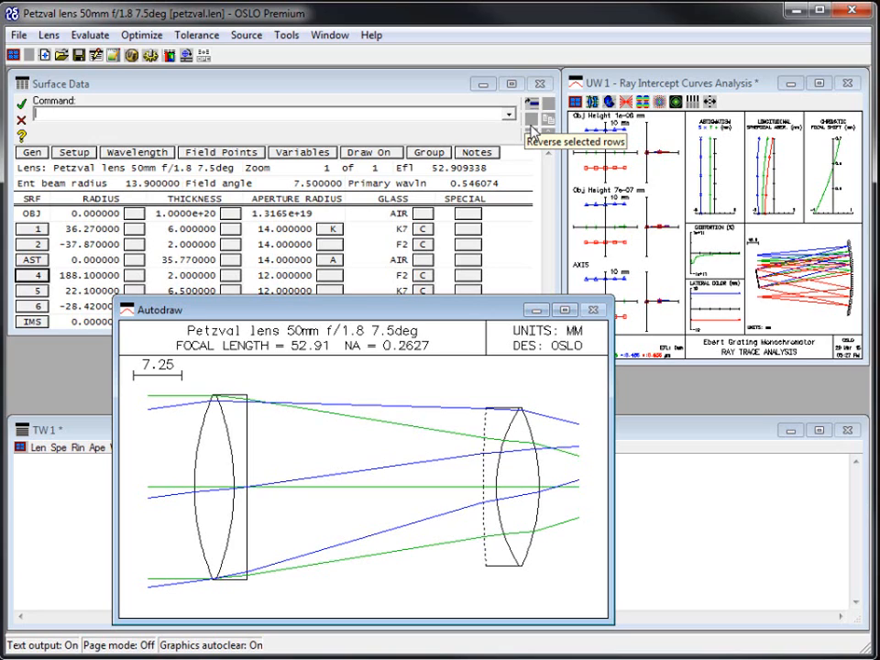
{"action": "left_click", "coordinate": [392, 95]}
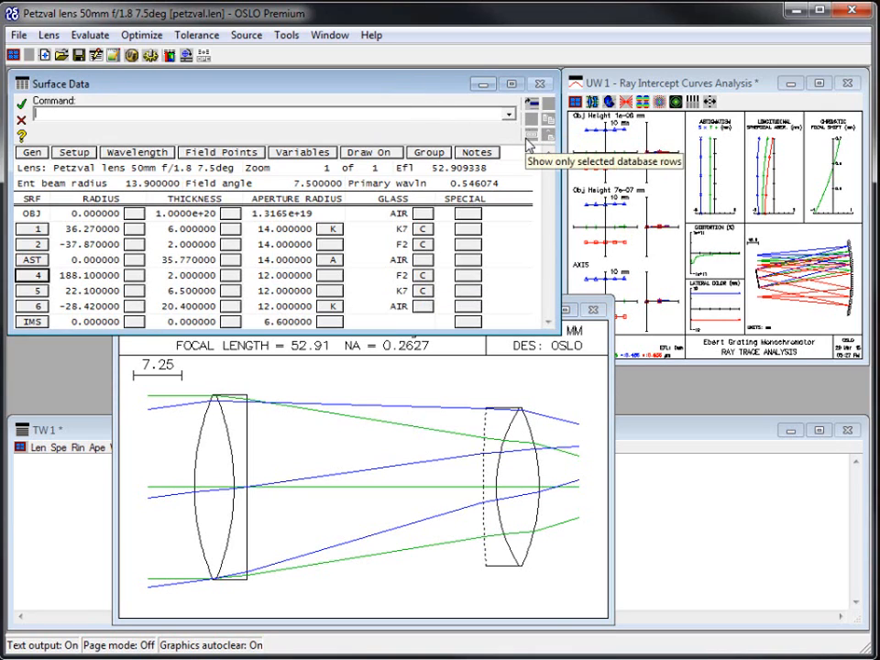
Open the public lens database and filter it to show only rows 1 through 7.
{"action": "left_click", "coordinate": [18, 35]}
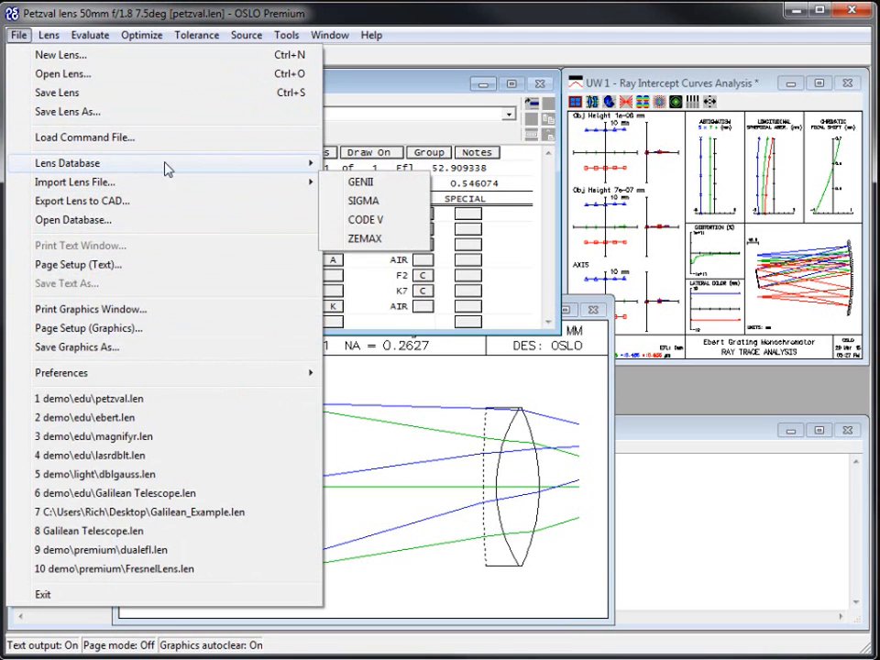
{"action": "mouse_move", "coordinate": [167, 165]}
{"action": "left_click", "coordinate": [369, 165]}
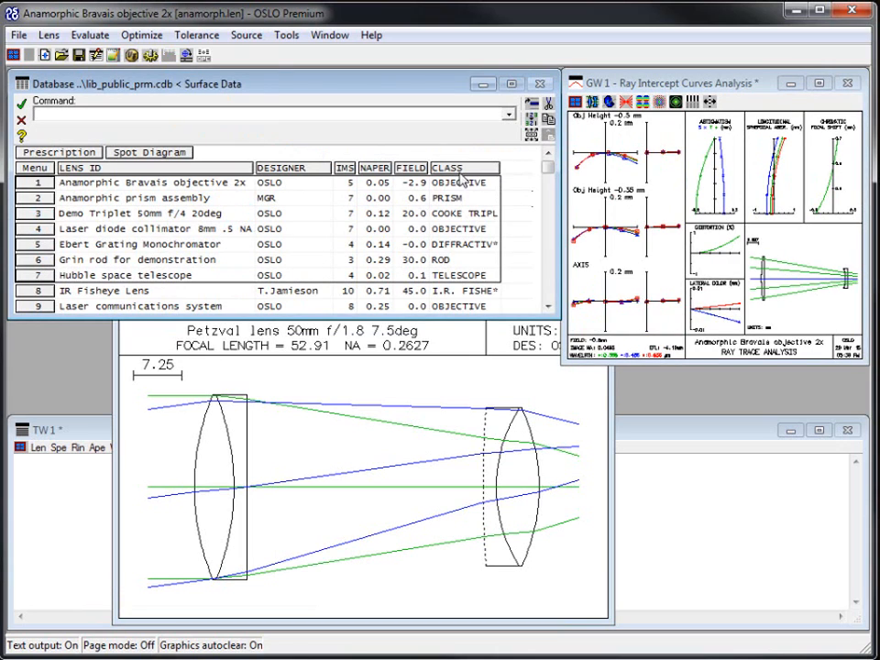
{"action": "left_click", "coordinate": [531, 138]}
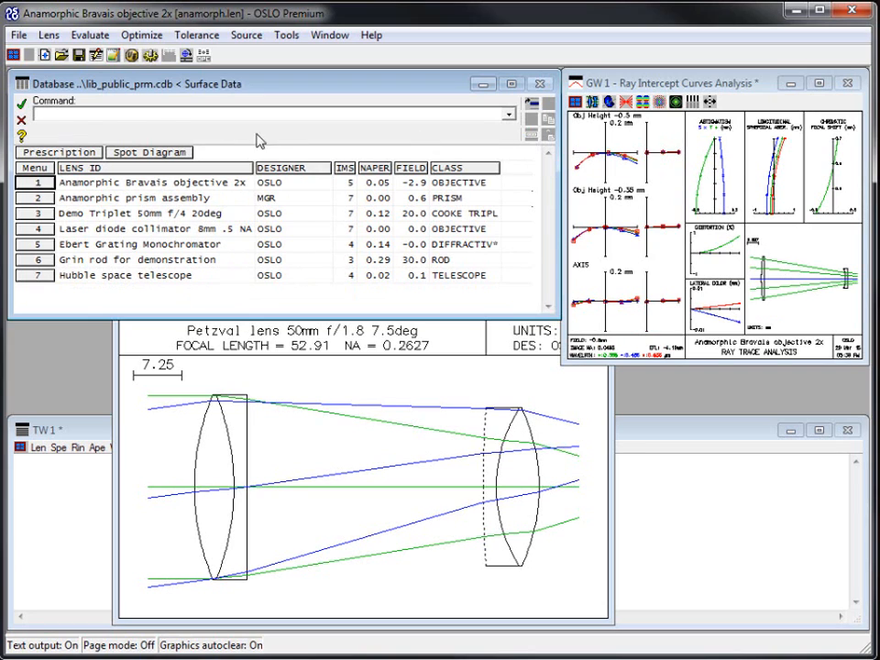
Close the public lens database and the surface data spreadsheet, undoing all changes made to the lens.
{"action": "left_click", "coordinate": [21, 119]}
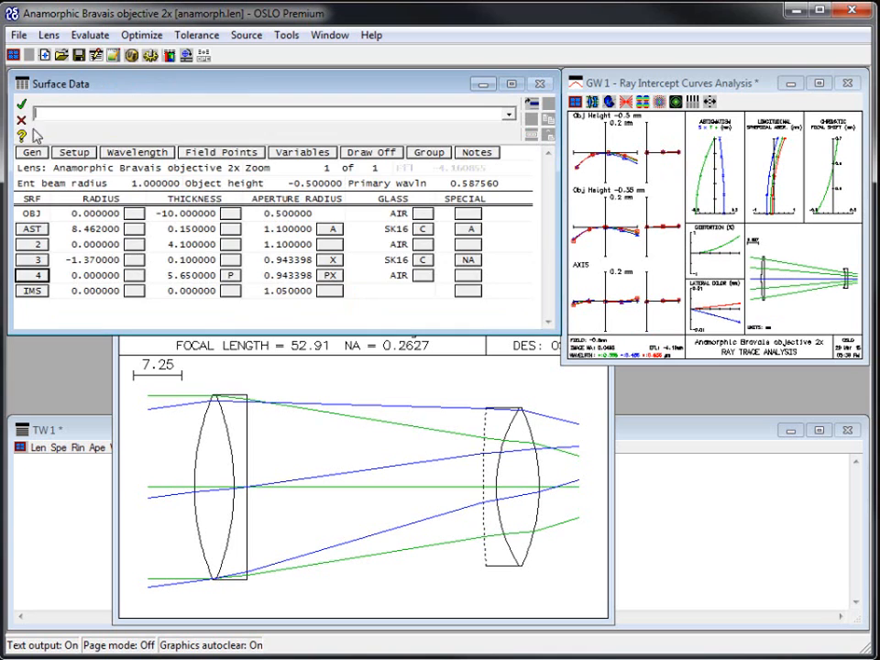
{"action": "left_click", "coordinate": [21, 120]}
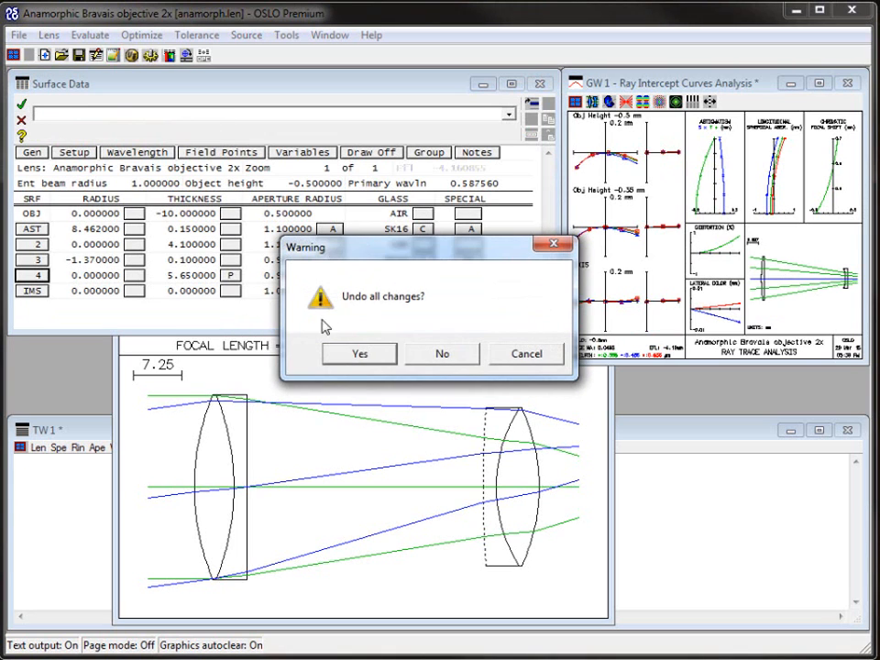
{"action": "left_click", "coordinate": [395, 357]}
Open the recent lens file demo\edu\ebert.len and display its surface data spreadsheet.
{"action": "left_click", "coordinate": [18, 34]}
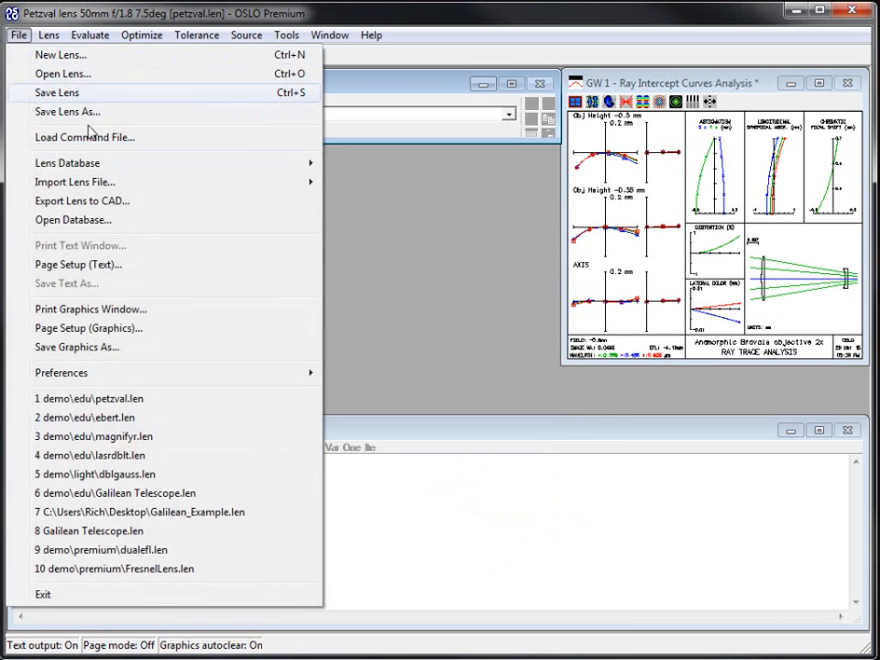
{"action": "left_click", "coordinate": [200, 419]}
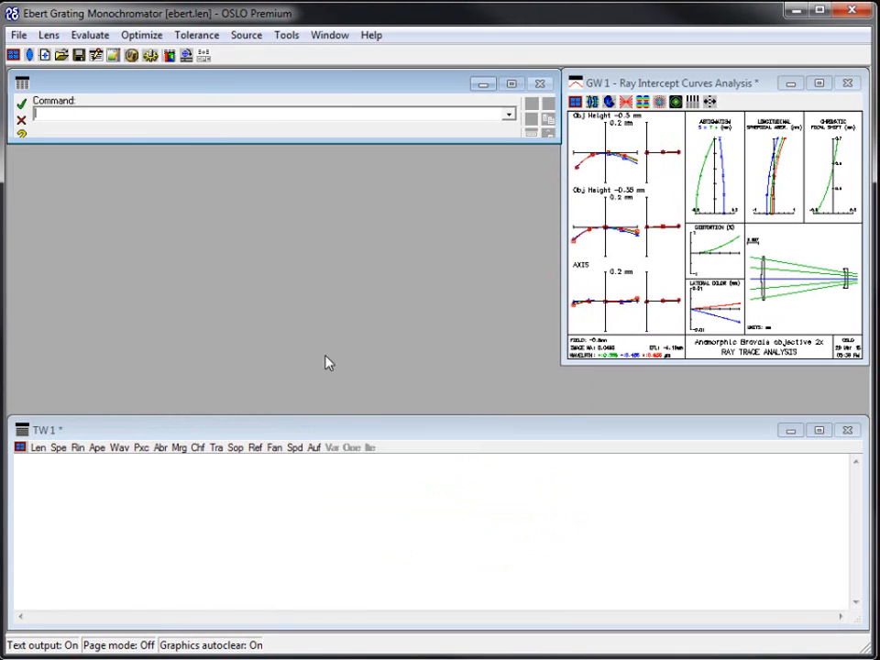
{"action": "left_click", "coordinate": [29, 55]}
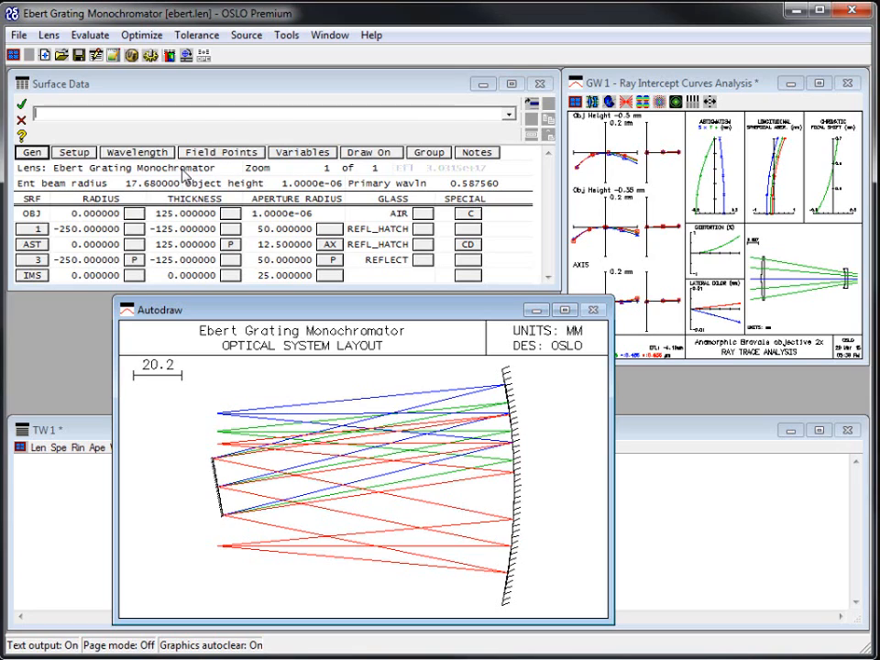
Examine the Ebert monochromator's general data, paraxial setup and wavelength data, closing each spreadsheet after viewing.
{"action": "left_click", "coordinate": [36, 154]}
{"action": "left_click", "coordinate": [22, 121]}
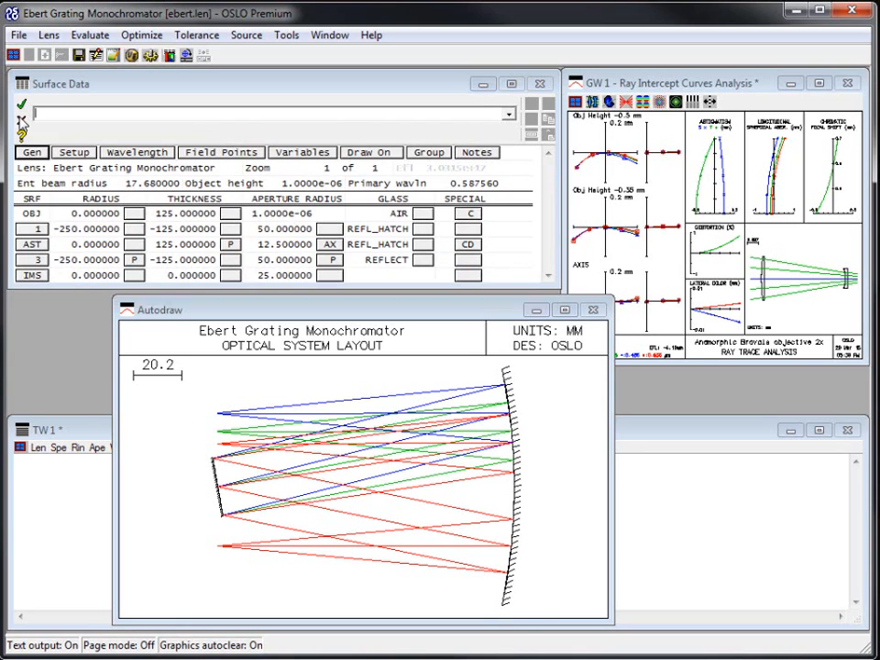
{"action": "left_click", "coordinate": [77, 153]}
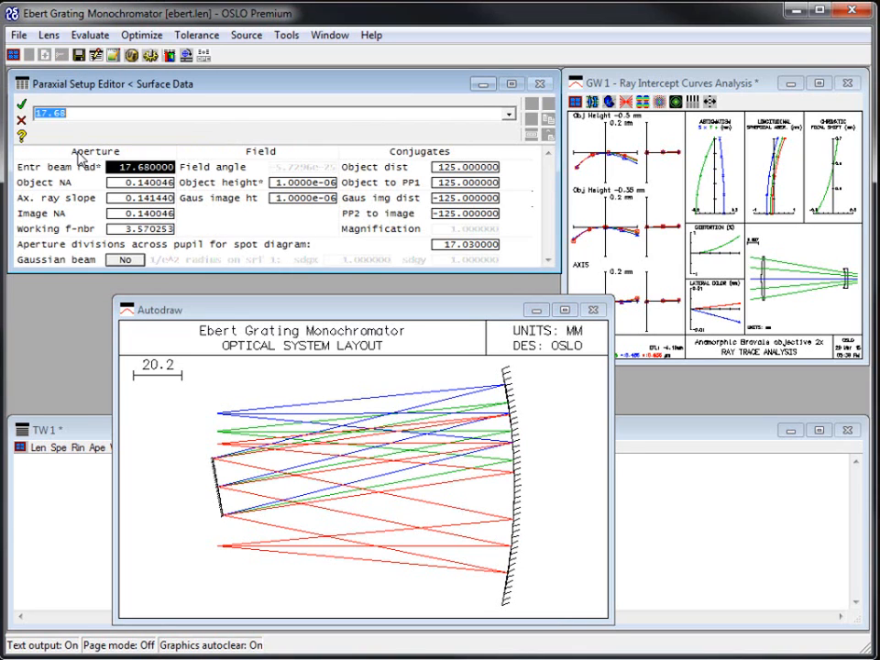
{"action": "left_click", "coordinate": [22, 121]}
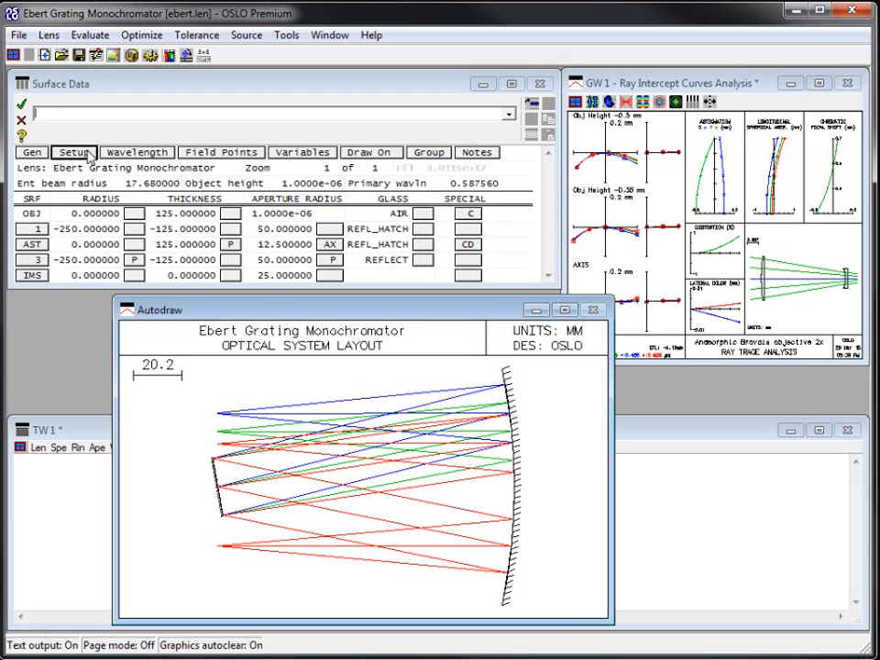
{"action": "left_click", "coordinate": [125, 154]}
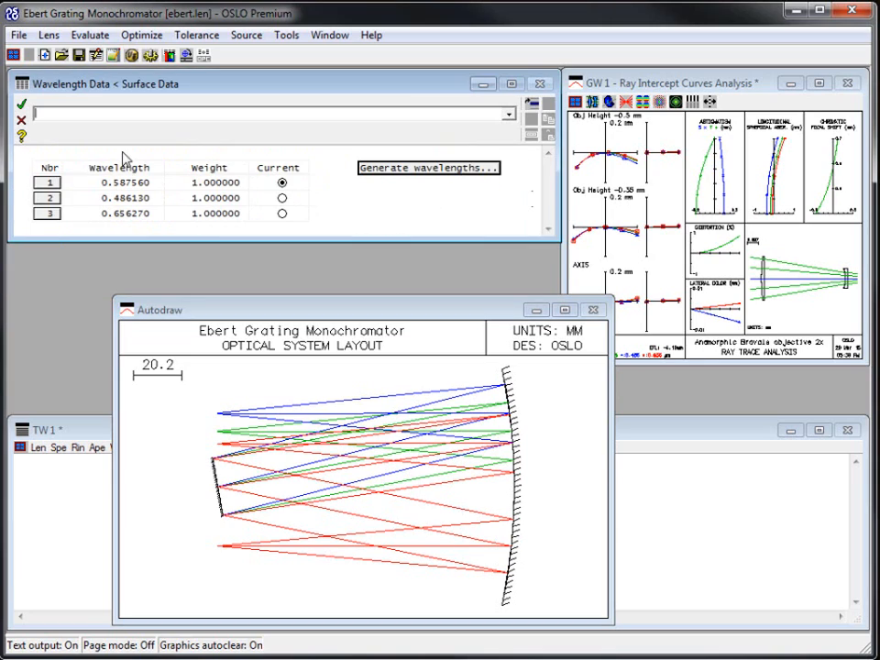
{"action": "left_click", "coordinate": [22, 122]}
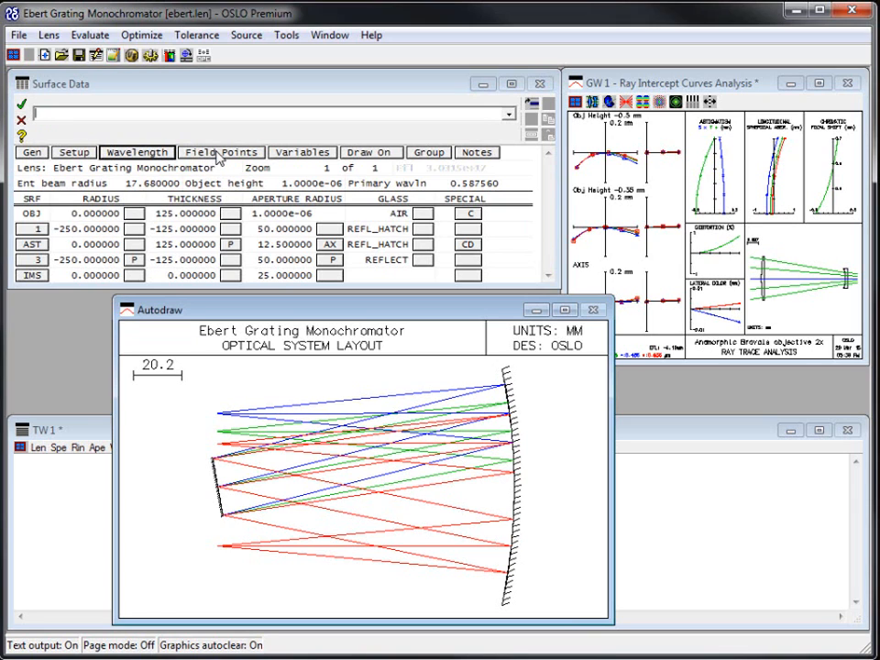
View the field points set data twice, closing it once by cancelling and once by accepting.
{"action": "left_click", "coordinate": [218, 154]}
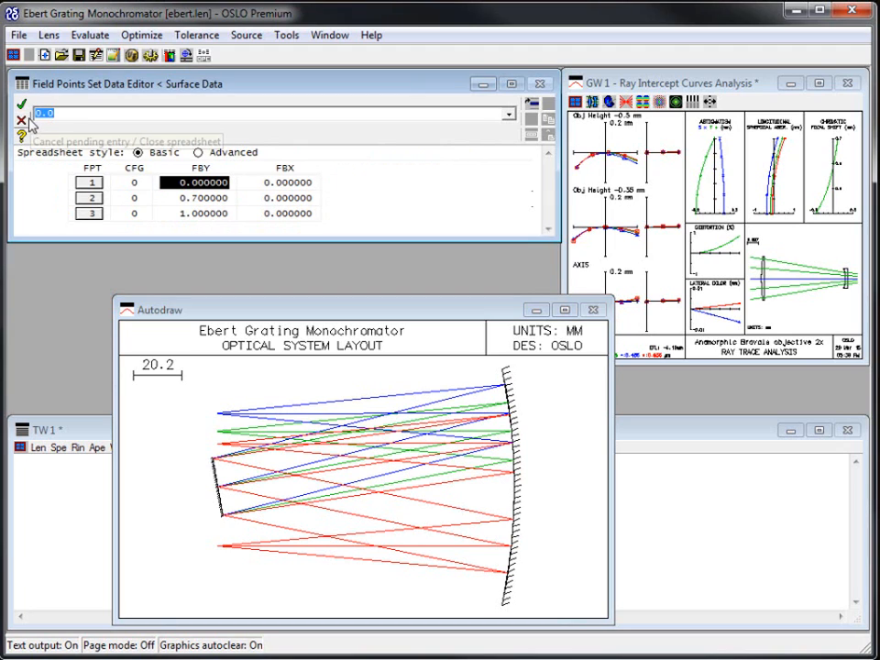
{"action": "left_click", "coordinate": [22, 121]}
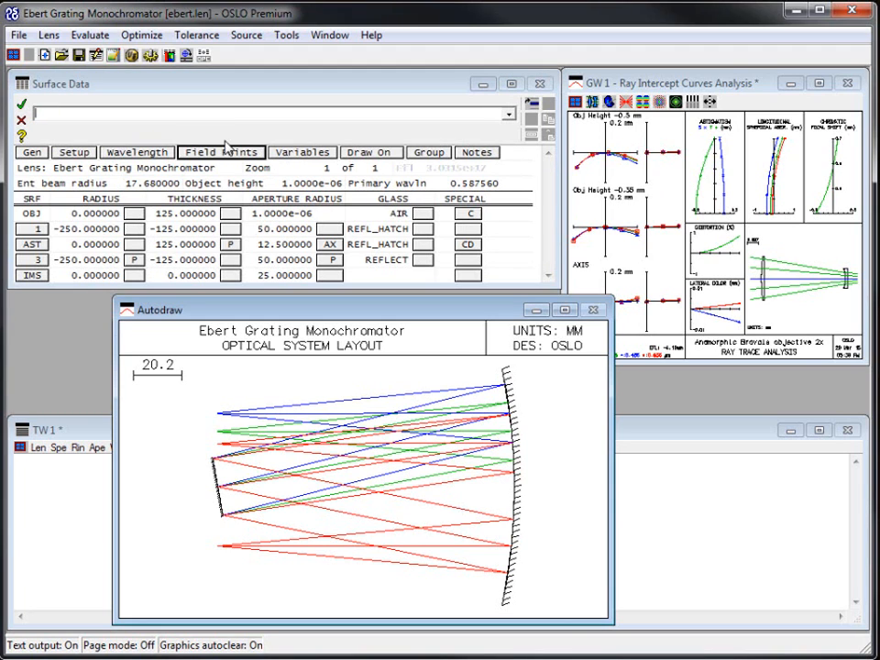
{"action": "left_click", "coordinate": [196, 152]}
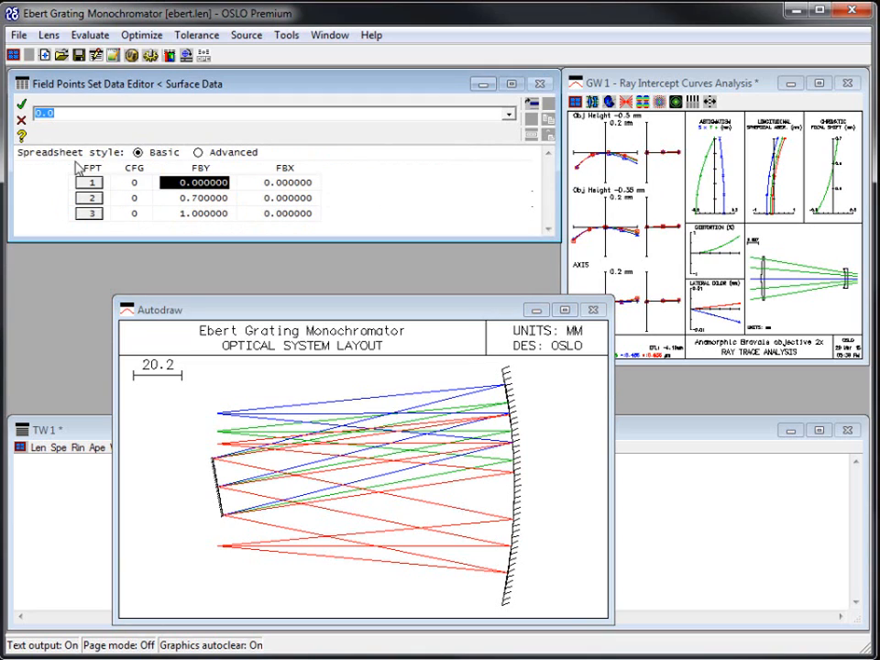
{"action": "left_click", "coordinate": [21, 104]}
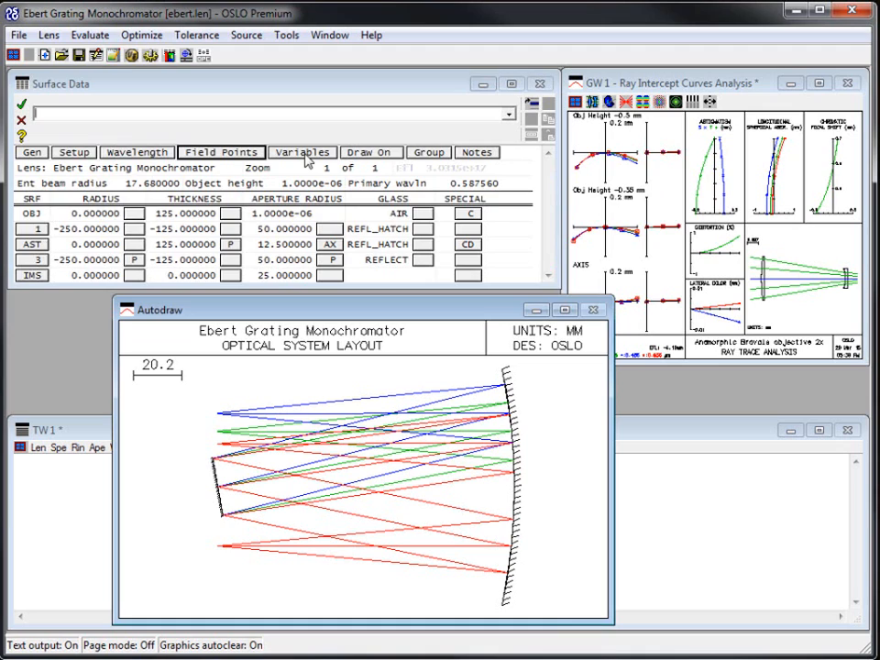
Examine the variables data editor, the optimization commands and the thickness options of surface 3 without choosing any.
{"action": "left_click", "coordinate": [306, 153]}
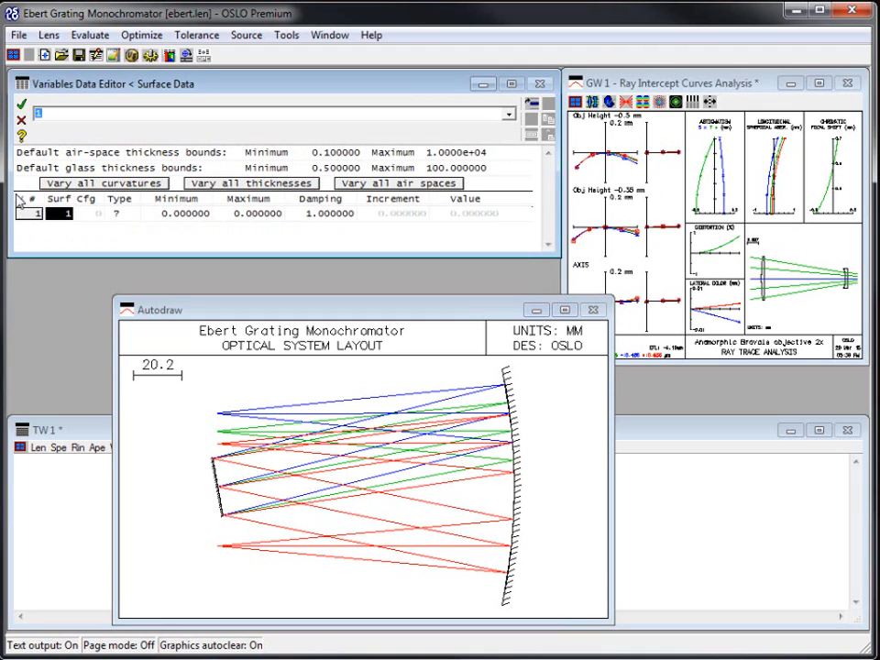
{"action": "left_click", "coordinate": [21, 119]}
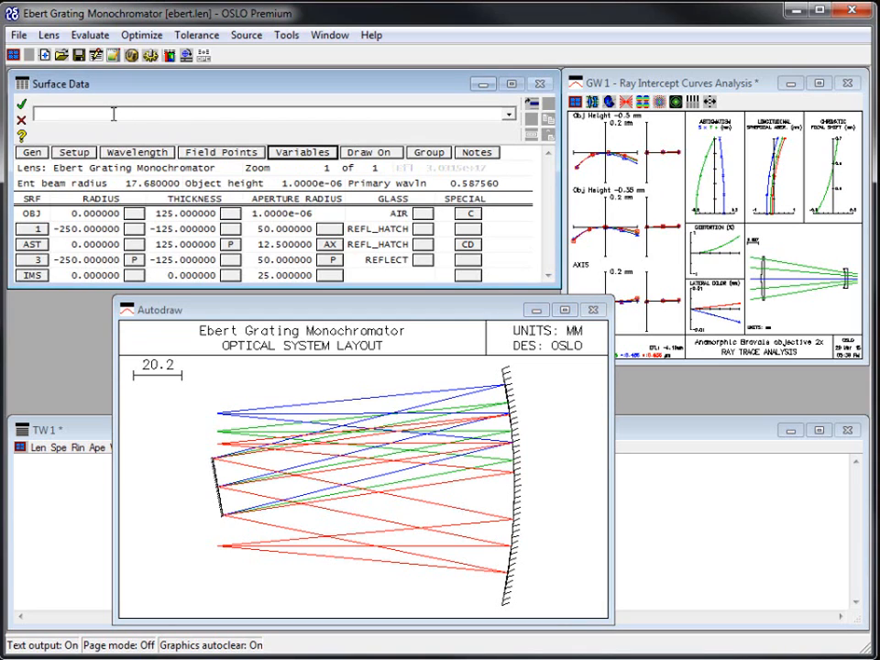
{"action": "key", "text": "Return"}
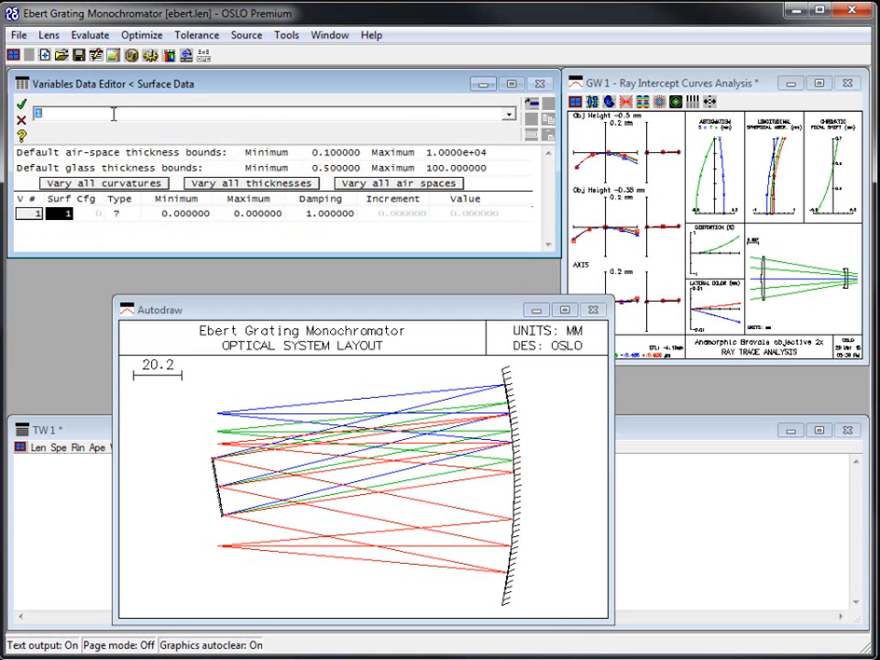
{"action": "left_click", "coordinate": [21, 119]}
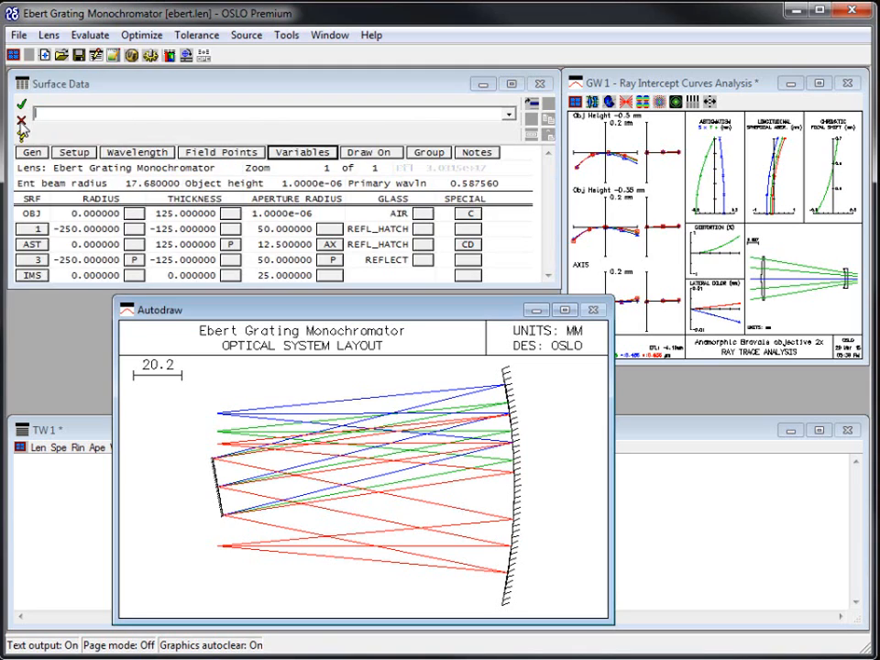
{"action": "left_click", "coordinate": [142, 35]}
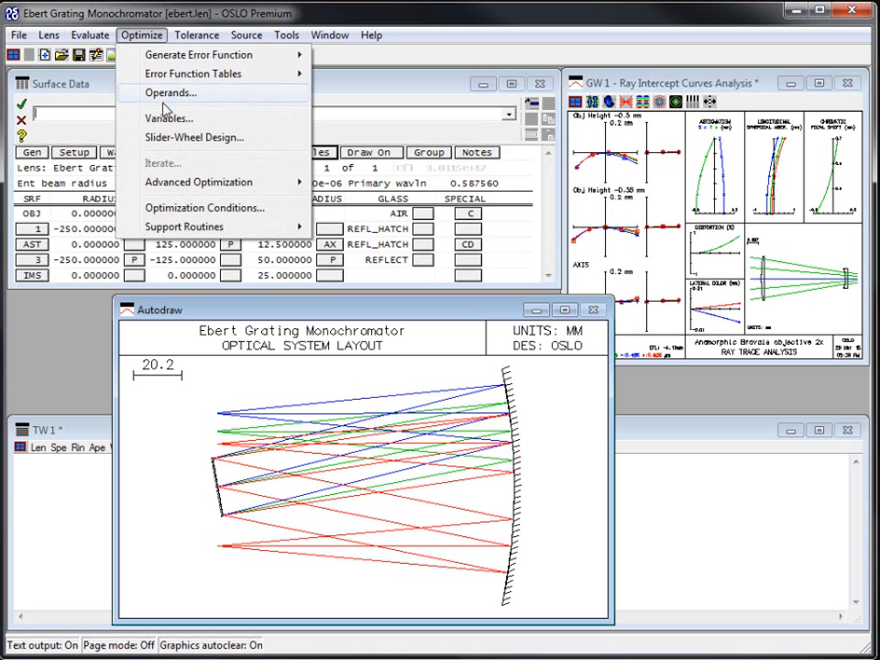
{"action": "left_click", "coordinate": [380, 90]}
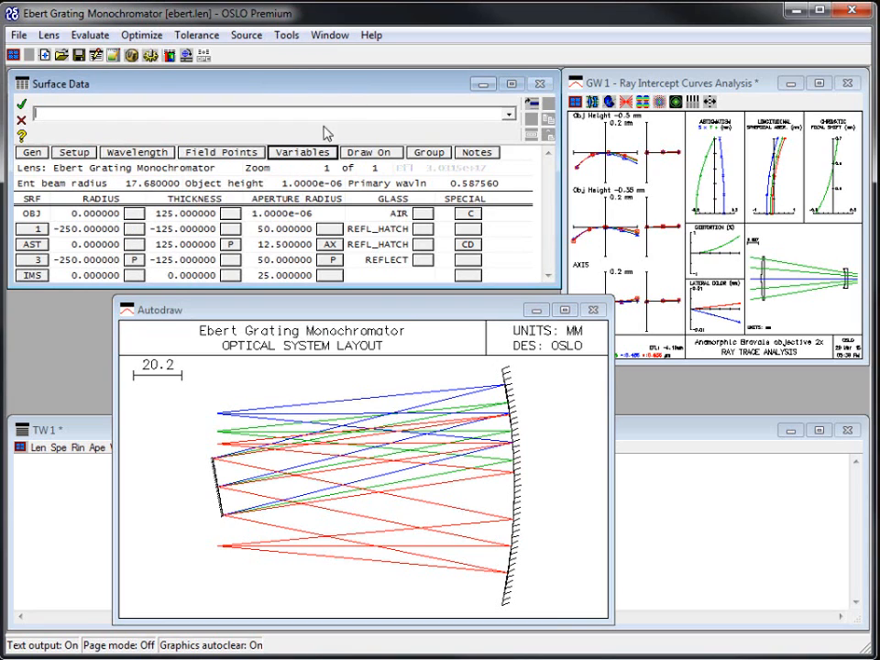
{"action": "left_click", "coordinate": [232, 262]}
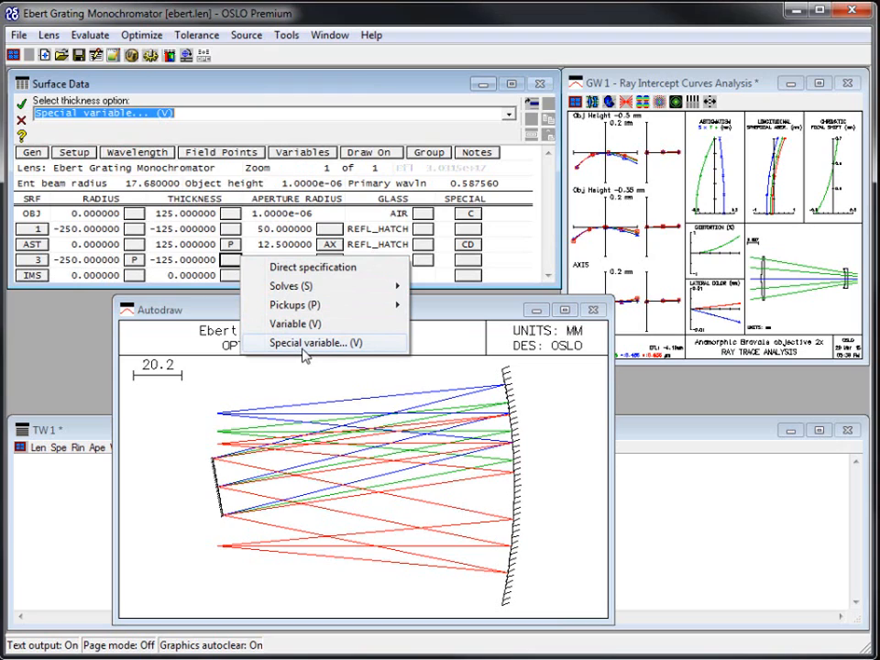
{"action": "left_click", "coordinate": [271, 85]}
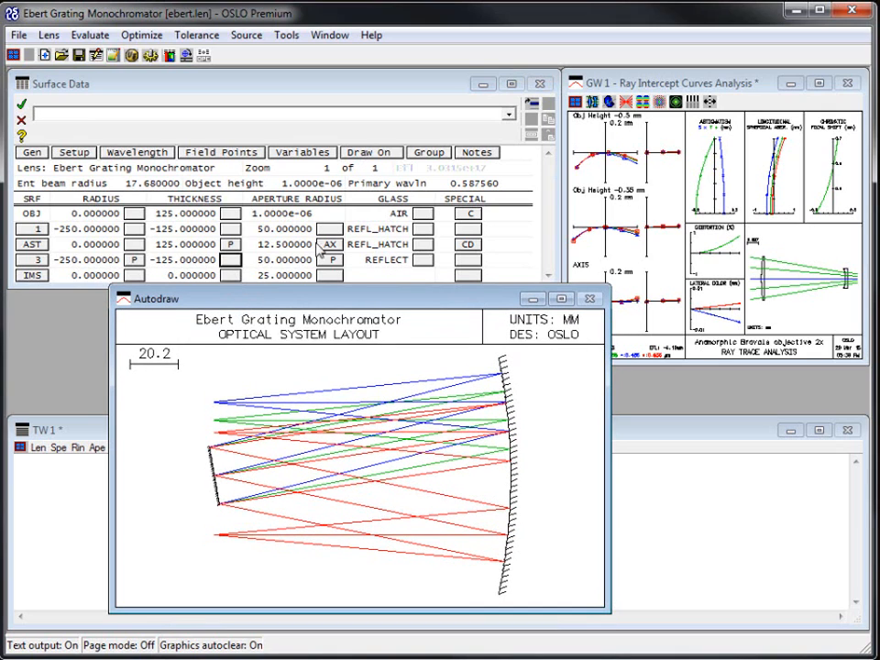
Turn the automatic lens drawing off and back on.
{"action": "left_click", "coordinate": [364, 156]}
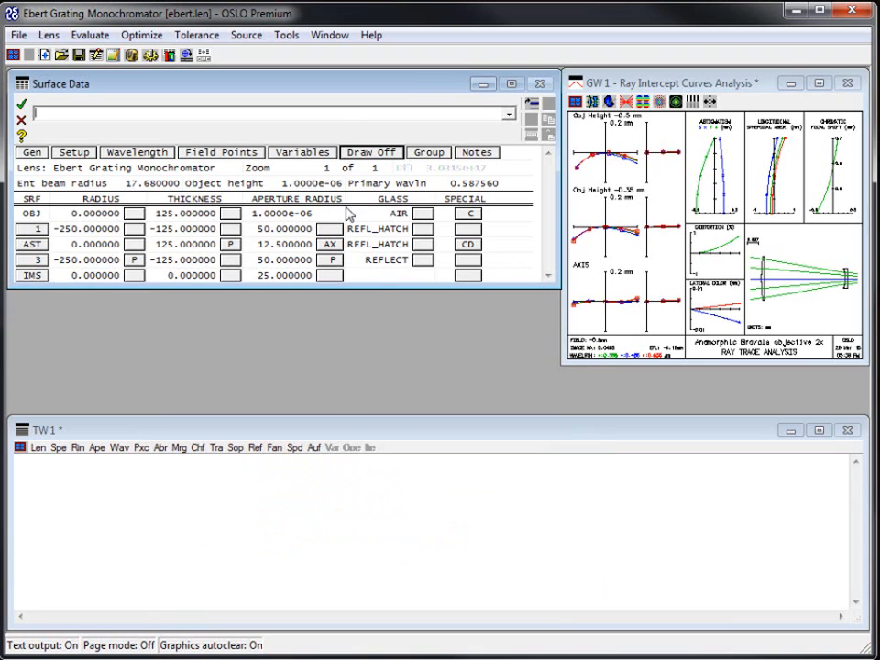
{"action": "left_click", "coordinate": [361, 156]}
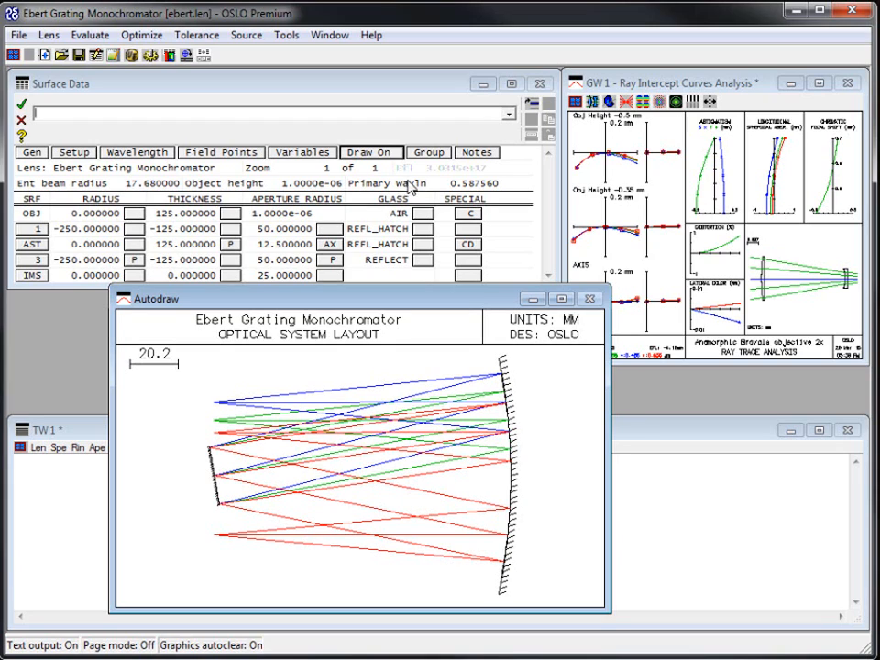
Open the recent lens file demo\edu\magnifyr.len without saving the changes to the current lens.
{"action": "left_click", "coordinate": [18, 35]}
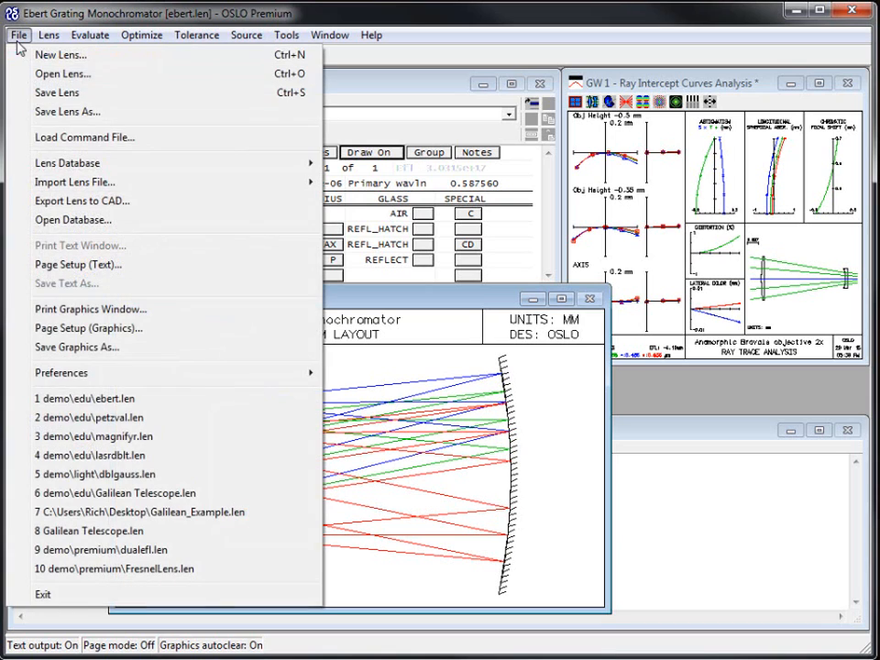
{"action": "left_click", "coordinate": [98, 436]}
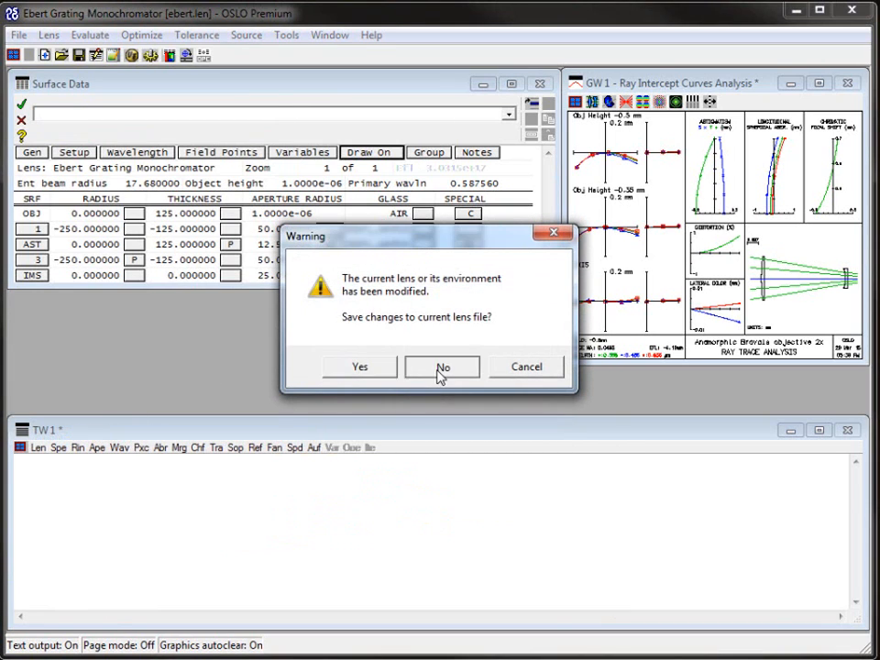
{"action": "left_click", "coordinate": [440, 368]}
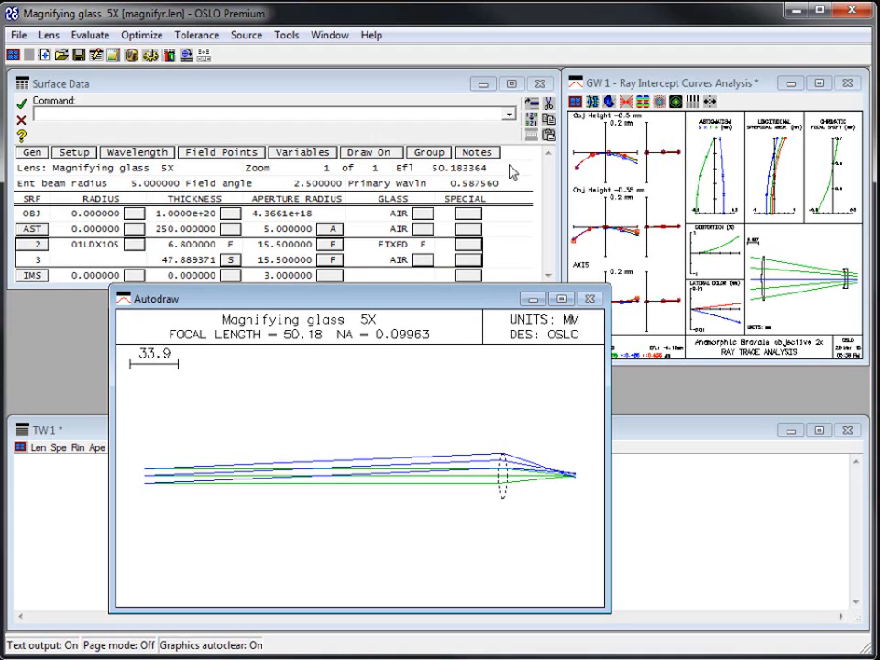
Compare the individual-surface and group displays of the magnifier lens, selecting surfaces 2 and 3, and finish in the group display.
{"action": "left_click", "coordinate": [436, 155]}
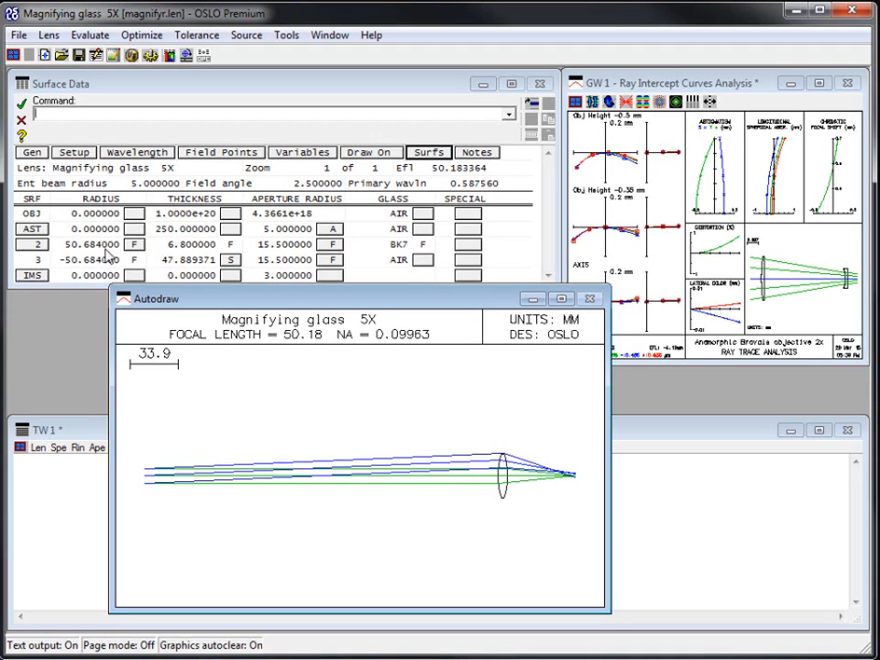
{"action": "left_click", "coordinate": [30, 249]}
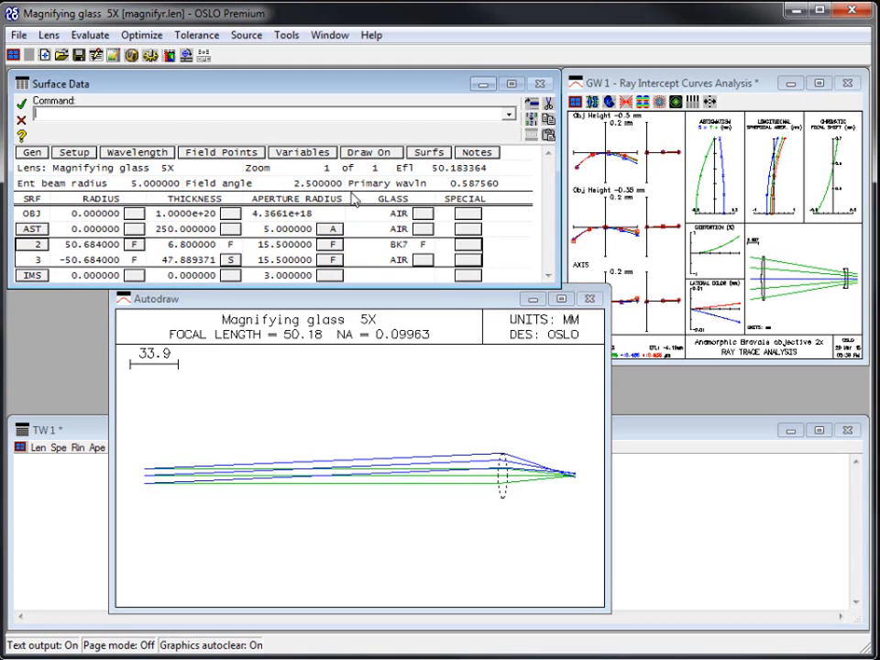
{"action": "left_click", "coordinate": [424, 153]}
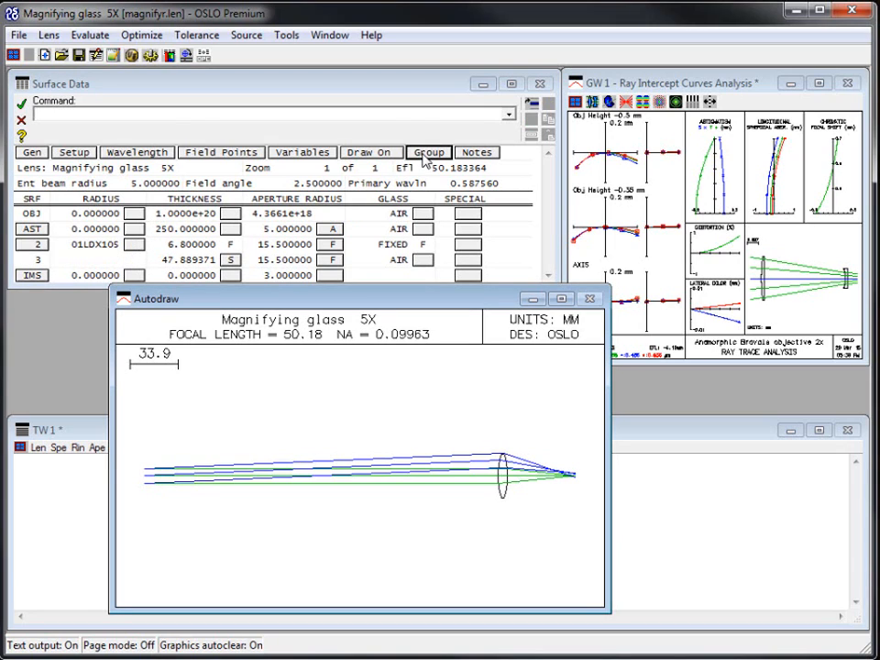
{"action": "left_click", "coordinate": [424, 153]}
{"action": "left_click", "coordinate": [424, 153]}
Read the magnifier's system notes, selecting each of the three note lines in turn, and close the notes.
{"action": "left_click", "coordinate": [476, 152]}
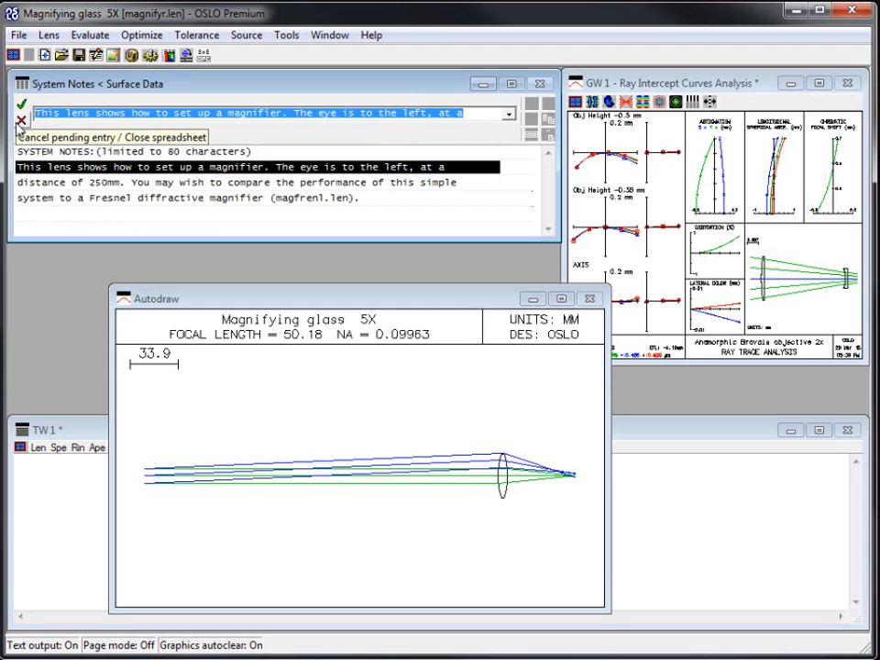
{"action": "left_click", "coordinate": [77, 183]}
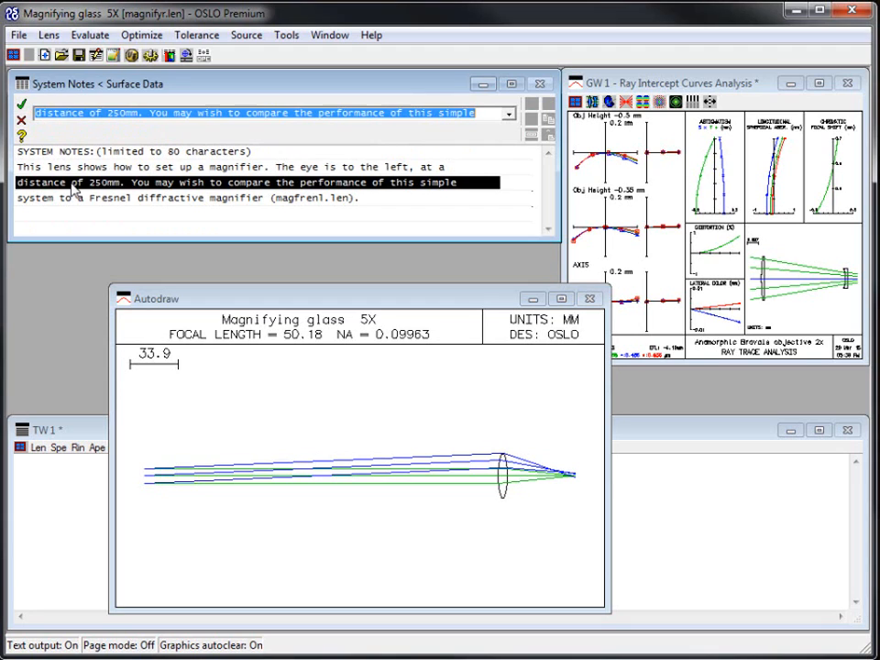
{"action": "left_click", "coordinate": [77, 171]}
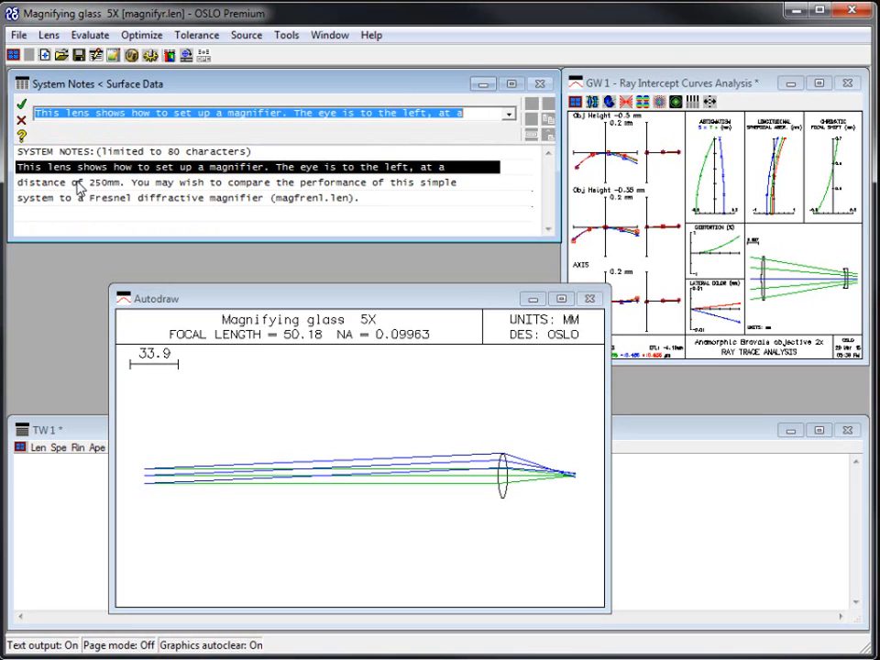
{"action": "left_click", "coordinate": [78, 185]}
{"action": "left_click", "coordinate": [85, 199]}
{"action": "left_click", "coordinate": [97, 169]}
{"action": "left_click", "coordinate": [22, 104]}
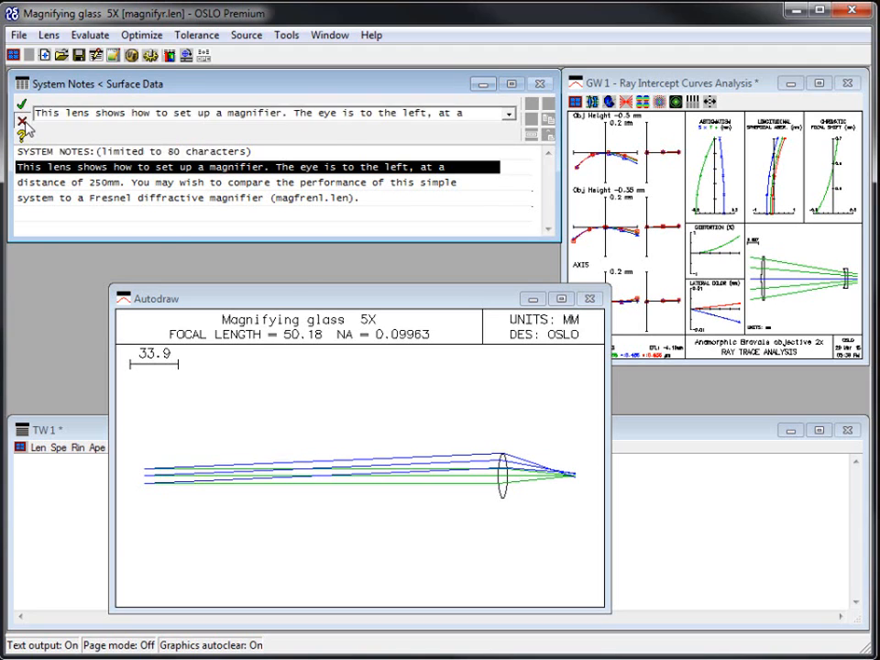
Open the recent lens file demo\edu\ebert.len without saving the changes to the magnifier lens.
{"action": "left_click", "coordinate": [16, 35]}
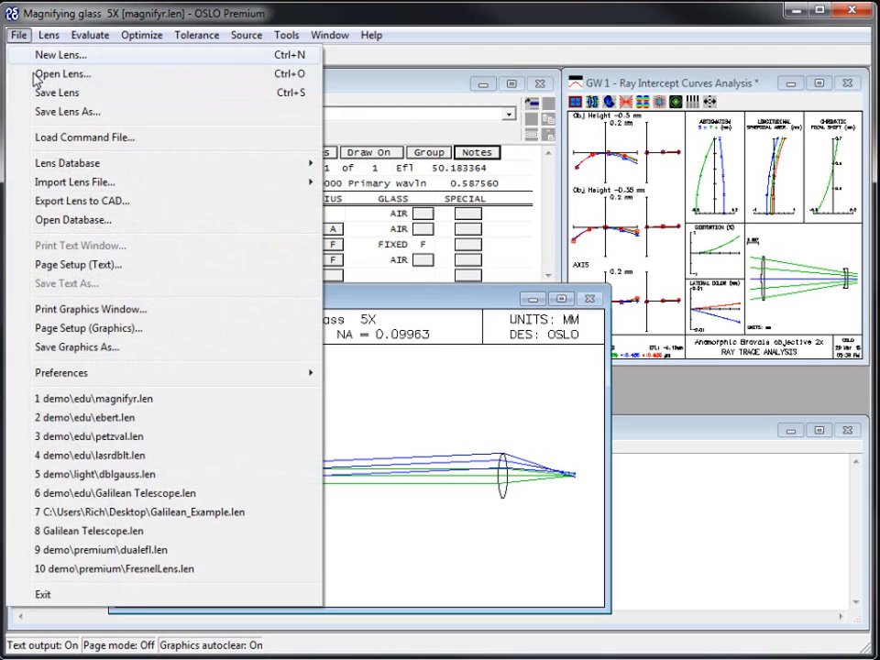
{"action": "left_click", "coordinate": [90, 417]}
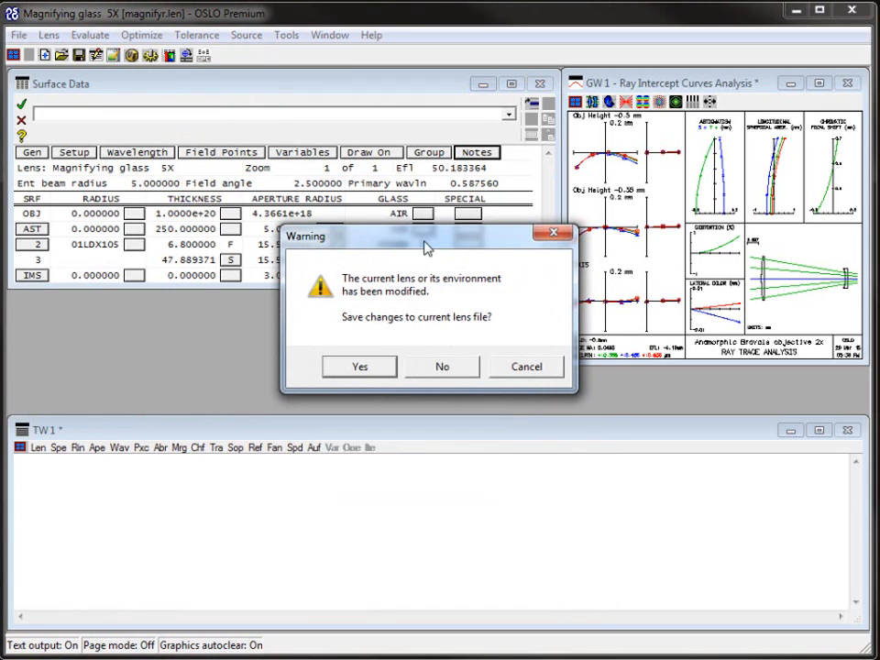
{"action": "left_click", "coordinate": [441, 368]}
Read the Ebert monochromator's system notes, selecting several of the note lines, and close the notes.
{"action": "left_click", "coordinate": [470, 163]}
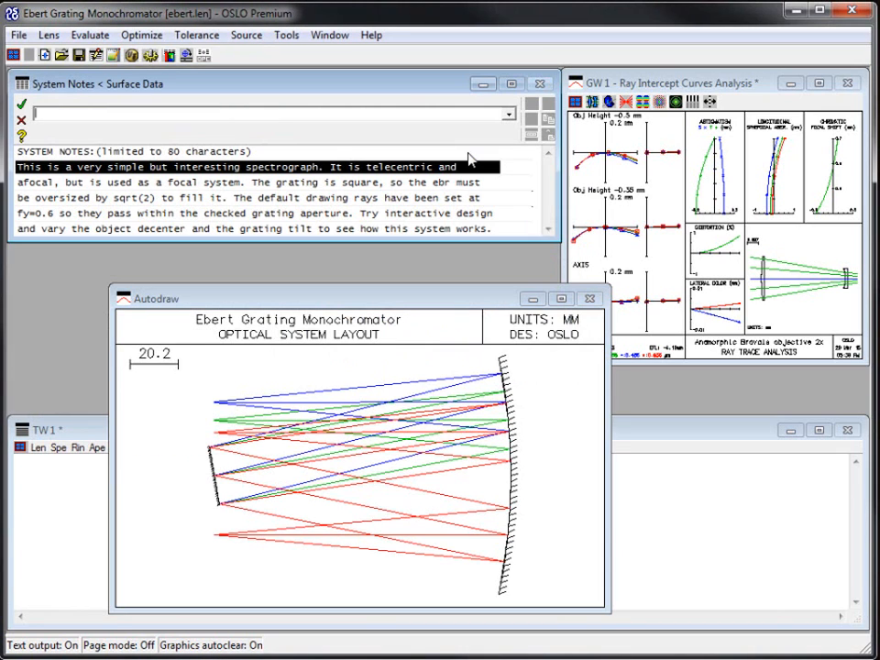
{"action": "left_click", "coordinate": [197, 191]}
{"action": "left_click", "coordinate": [225, 197]}
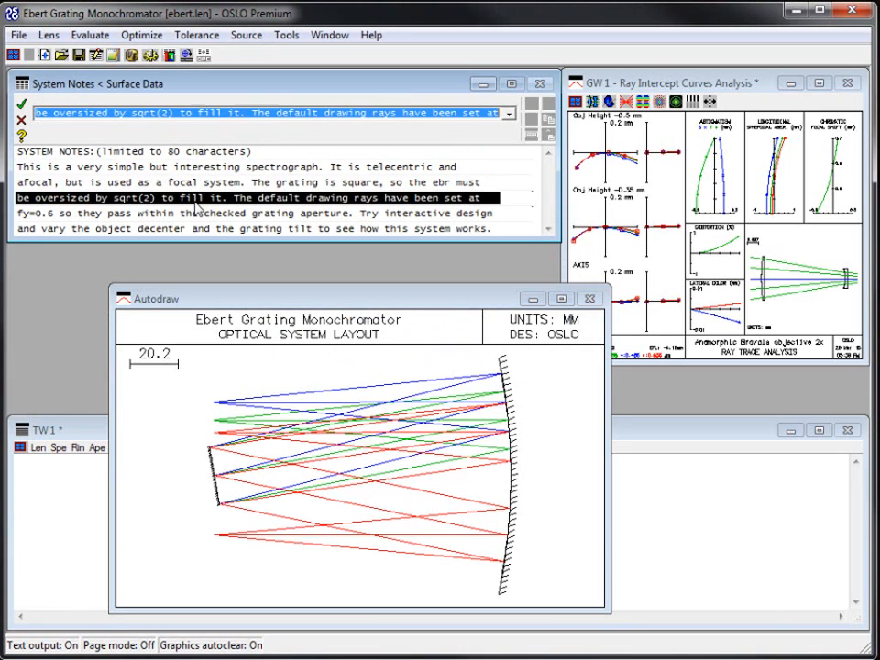
{"action": "left_click", "coordinate": [224, 213]}
{"action": "left_click", "coordinate": [209, 167]}
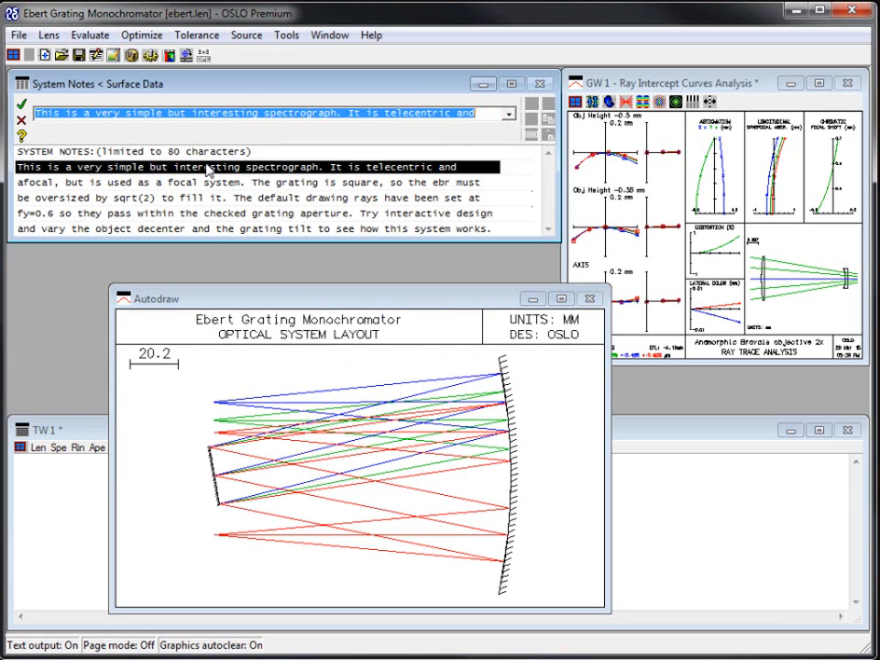
{"action": "left_click", "coordinate": [22, 121]}
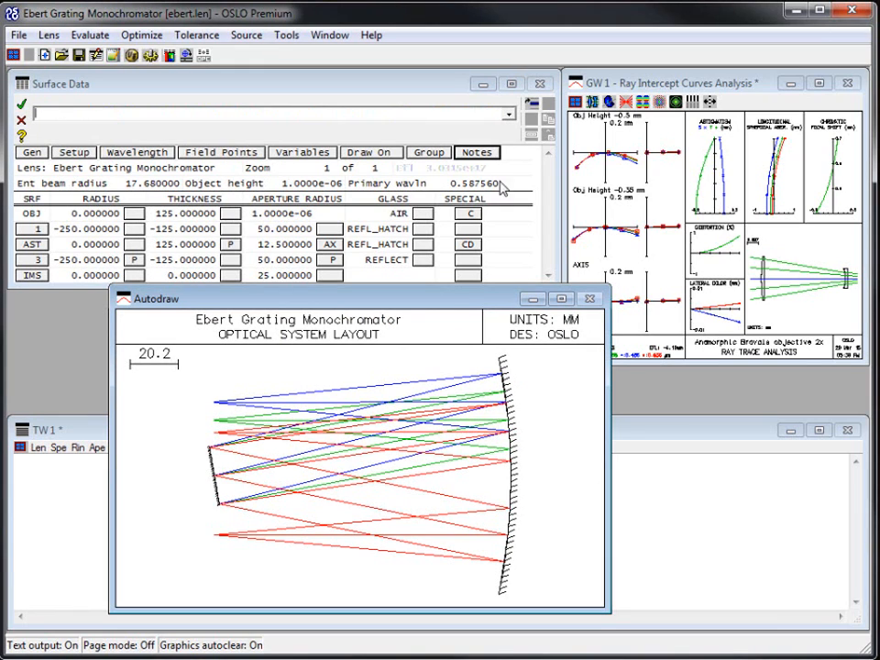
Select the lens name in the surface data and draw the Ebert lens layout in the ray analysis graphics window.
{"action": "left_click", "coordinate": [137, 172]}
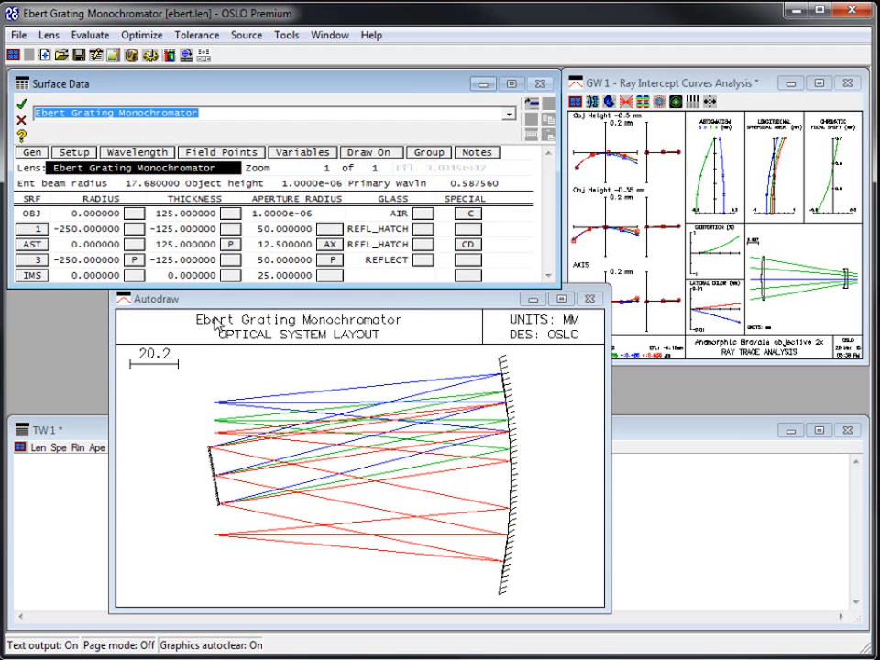
{"action": "left_click", "coordinate": [675, 245]}
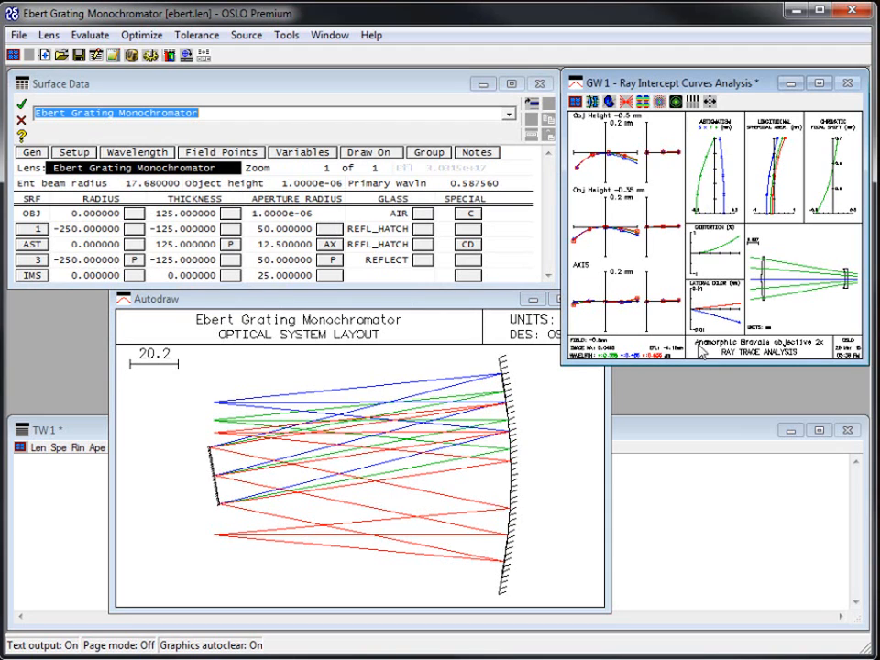
{"action": "left_click", "coordinate": [576, 101]}
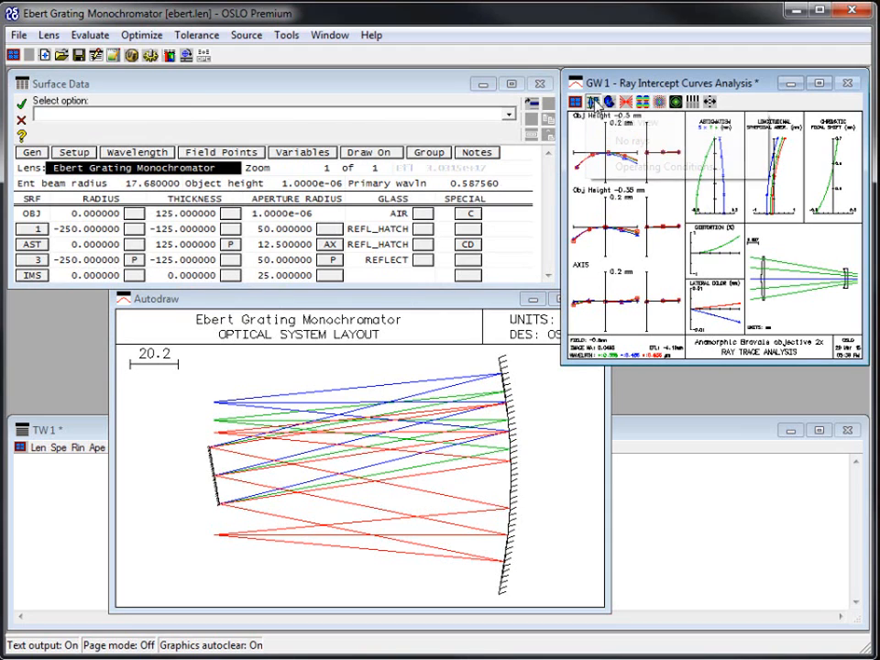
{"action": "left_click", "coordinate": [610, 125]}
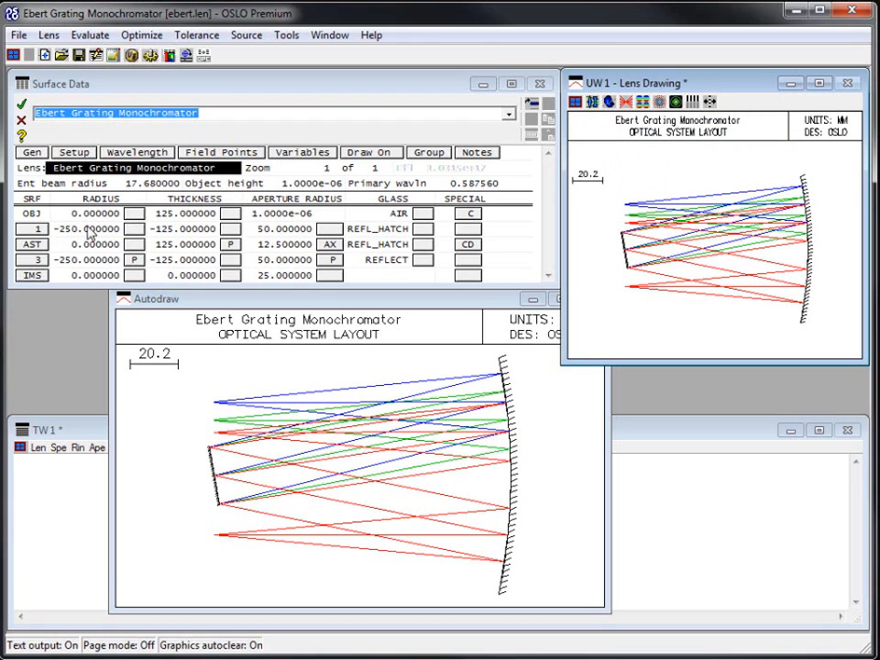
Examine the system header values, selecting the zoom number, entrance beam radius, object height and primary wavelength.
{"action": "left_click", "coordinate": [326, 168]}
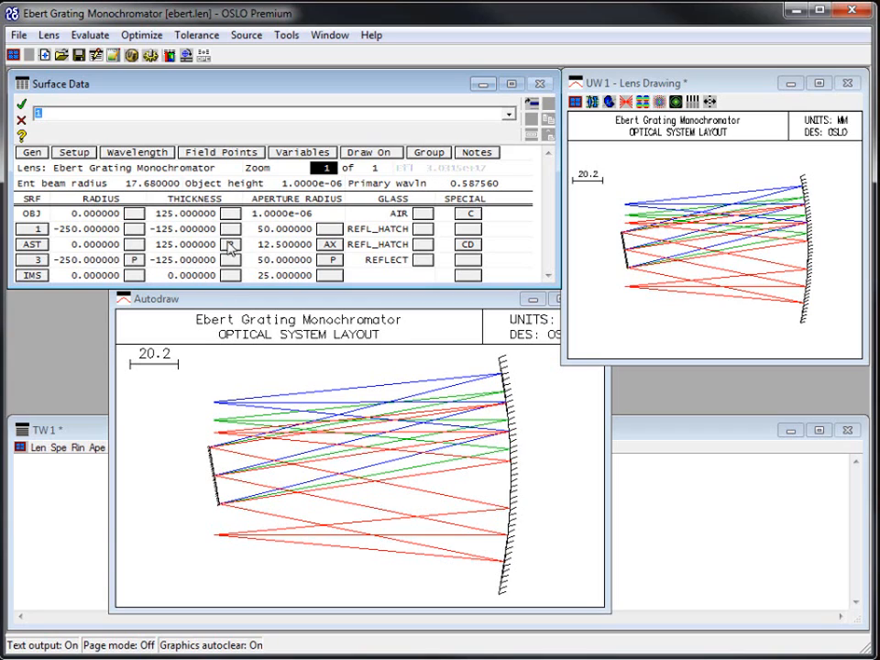
{"action": "left_click", "coordinate": [61, 187]}
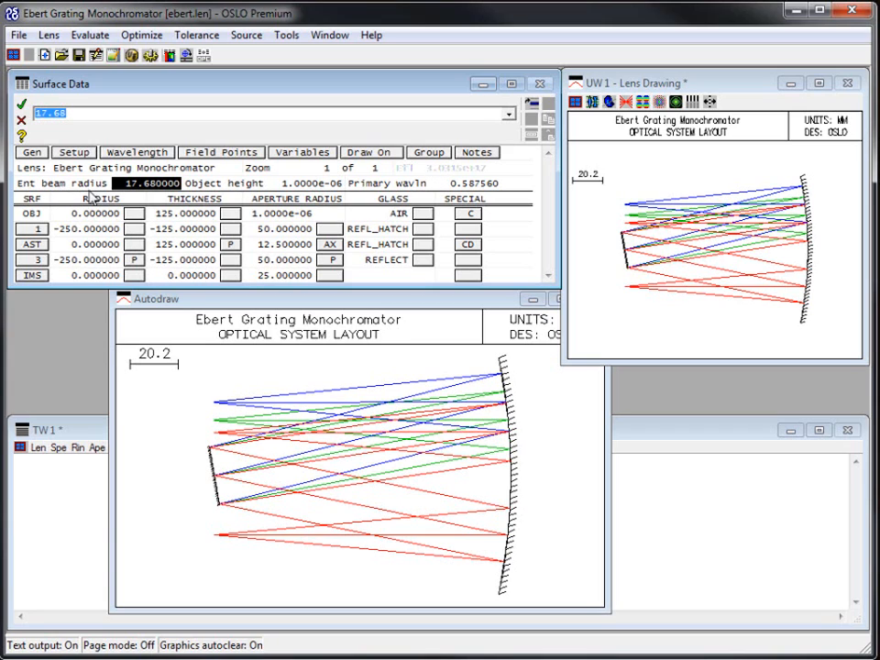
{"action": "left_click", "coordinate": [234, 189]}
{"action": "left_click", "coordinate": [76, 187]}
{"action": "left_click", "coordinate": [472, 184]}
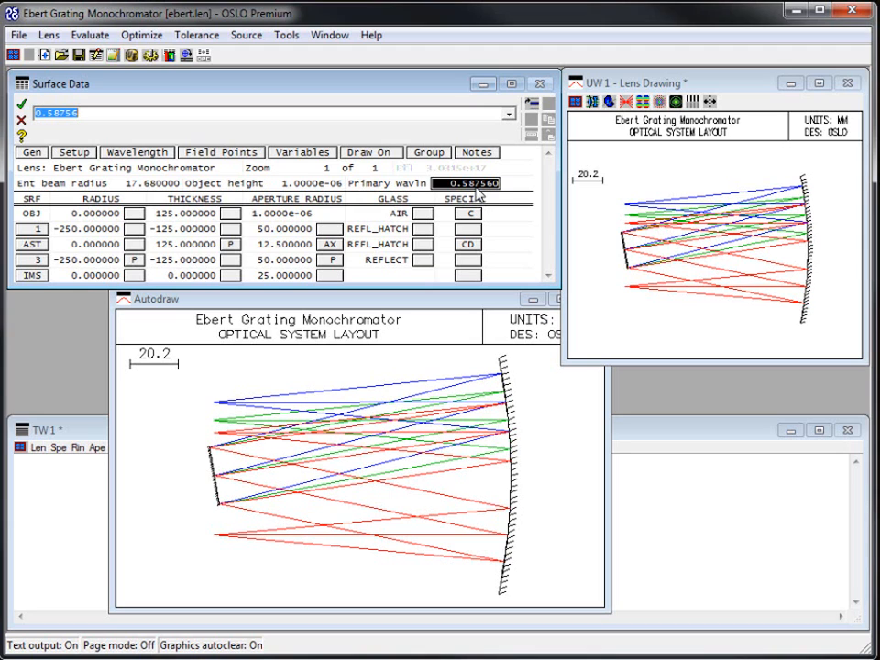
Make wavelength 2 (0.486130) the current wavelength and accept it, and set wavelength 1 as current again.
{"action": "left_click", "coordinate": [138, 154]}
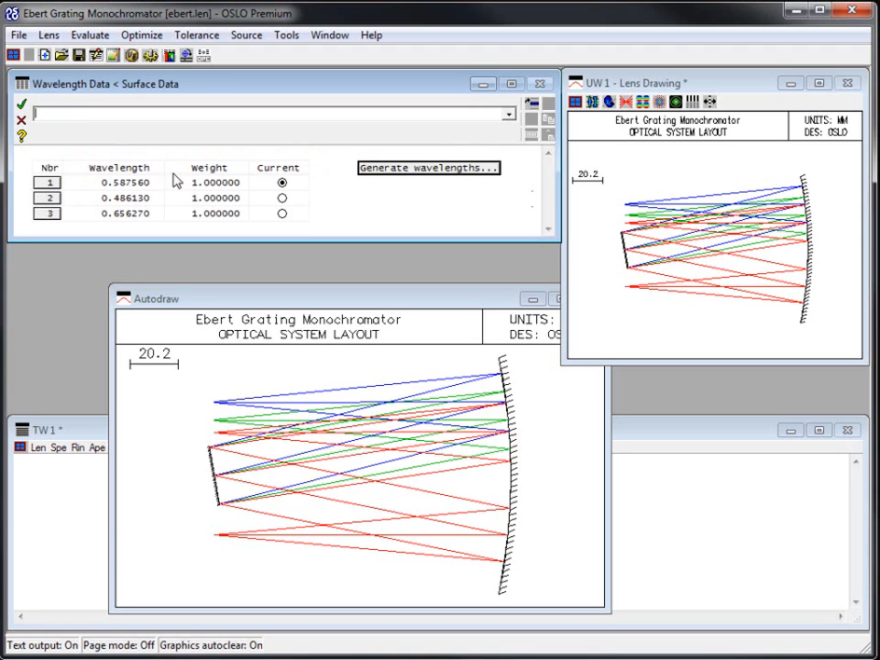
{"action": "left_click", "coordinate": [280, 199]}
{"action": "left_click", "coordinate": [21, 103]}
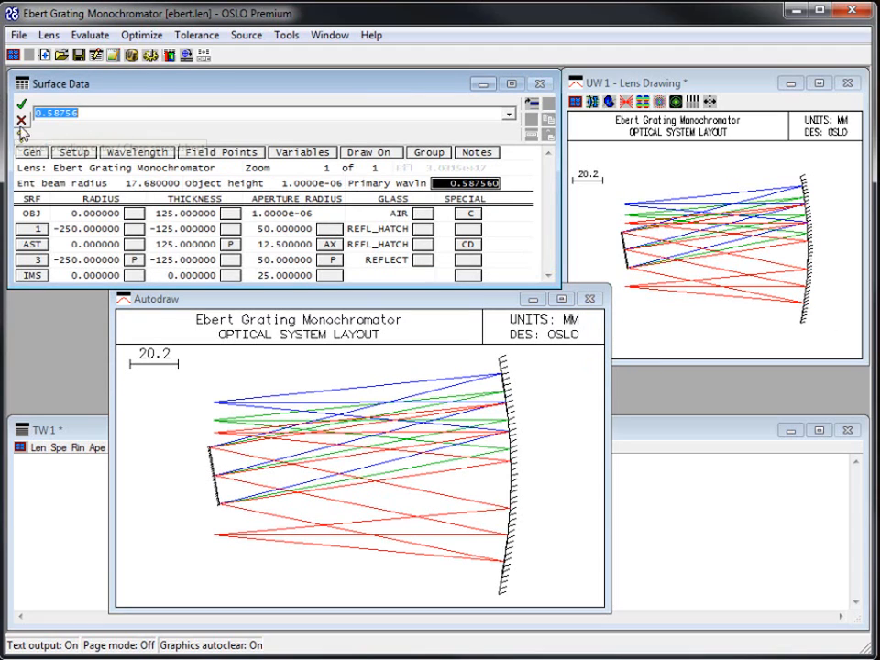
{"action": "left_click", "coordinate": [137, 154]}
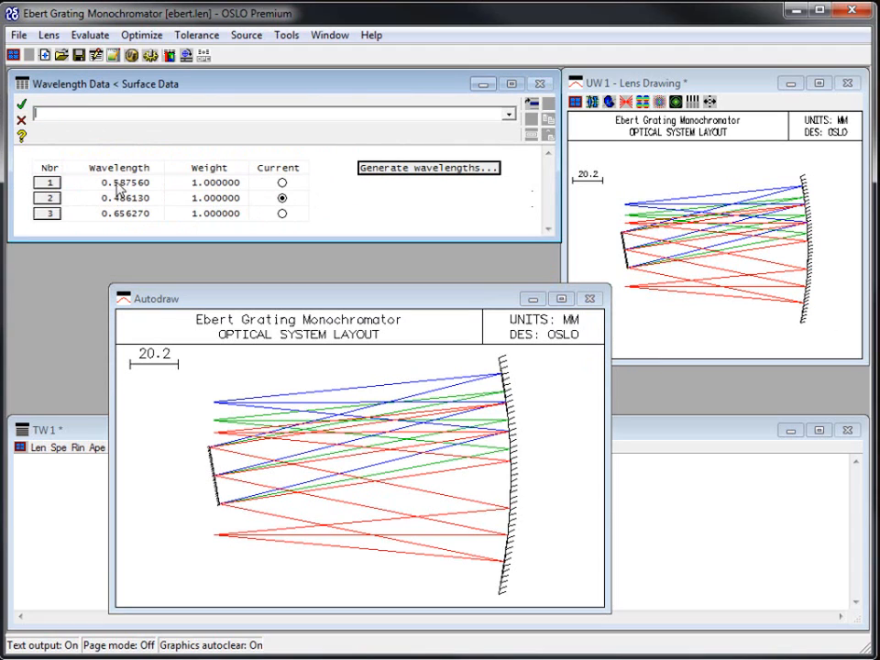
{"action": "left_click", "coordinate": [281, 182]}
{"action": "left_click", "coordinate": [18, 106]}
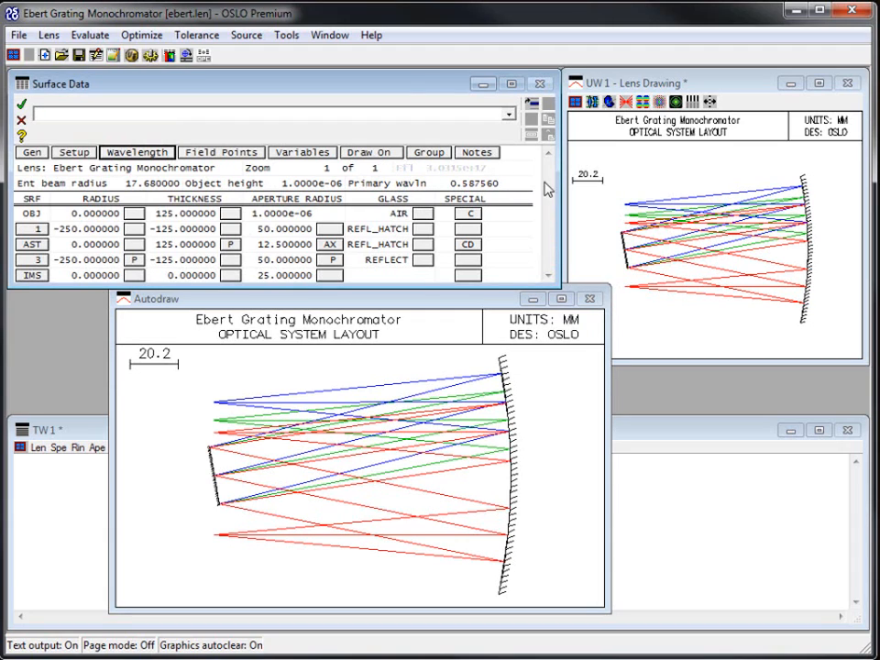
Select surface 1's radius to highlight it in the lens drawing, and move the Autodraw window slightly down, clear of the spreadsheet.
{"action": "left_click", "coordinate": [468, 212]}
{"action": "left_click", "coordinate": [85, 229]}
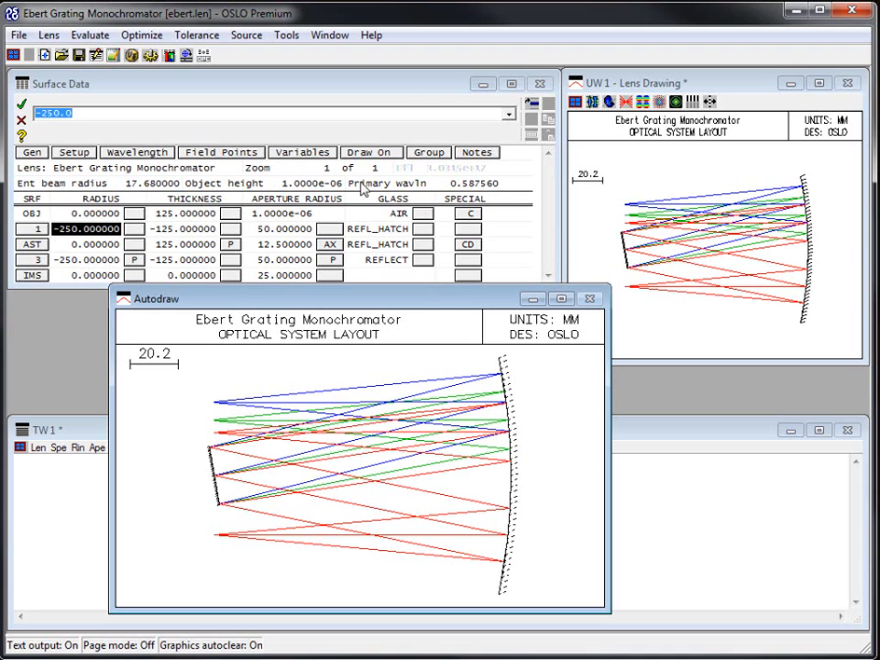
{"action": "left_click_drag", "start_coordinate": [242, 301], "coordinate": [233, 317]}
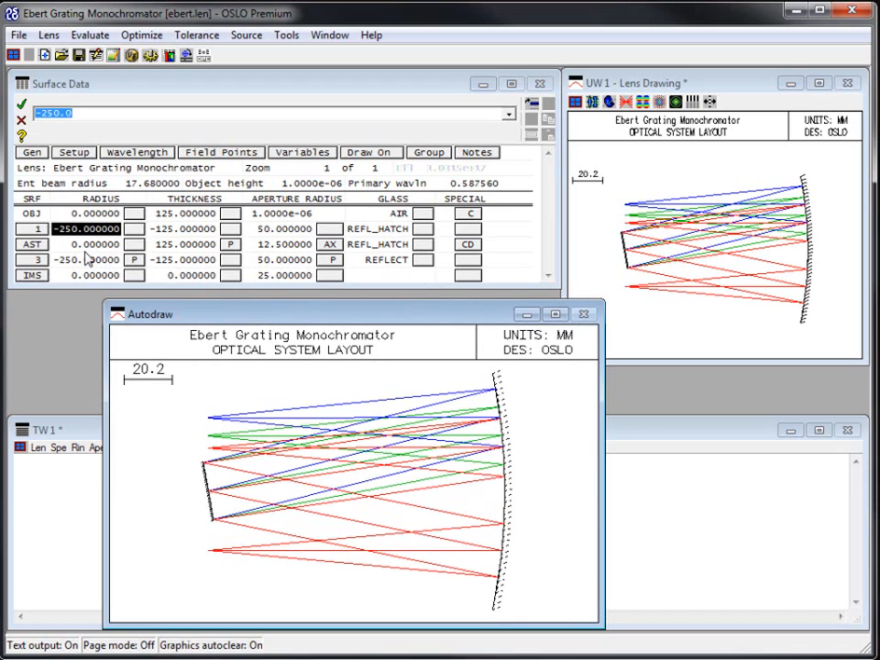
Examine how the lens drawing highlights surfaces by selecting radius, thickness, aperture and glass cells of the object, surface 1, aperture stop and surface 3.
{"action": "left_click", "coordinate": [92, 216]}
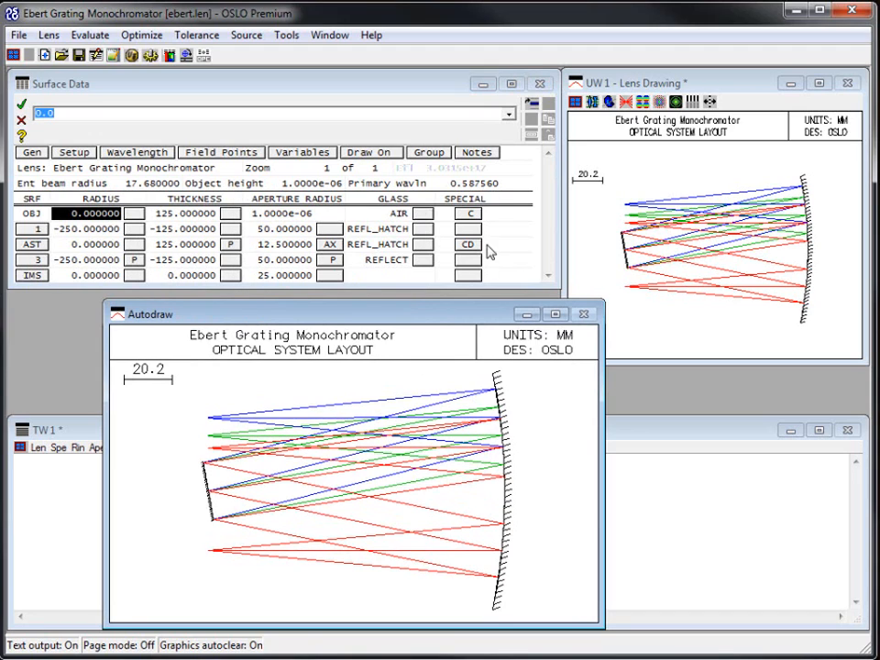
{"action": "left_click", "coordinate": [73, 244]}
{"action": "left_click", "coordinate": [179, 260]}
{"action": "left_click", "coordinate": [280, 243]}
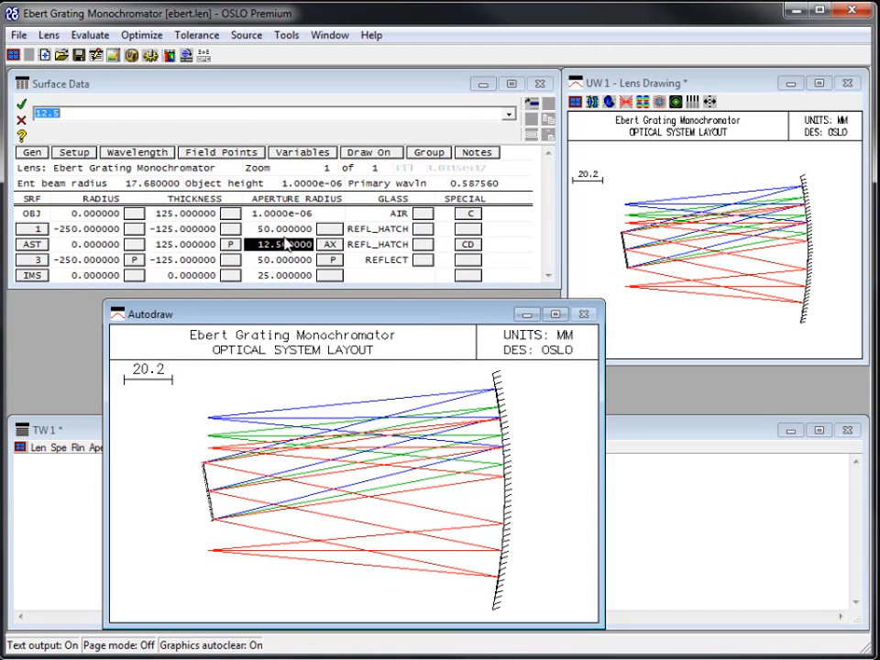
{"action": "left_click", "coordinate": [284, 228]}
{"action": "left_click", "coordinate": [72, 214]}
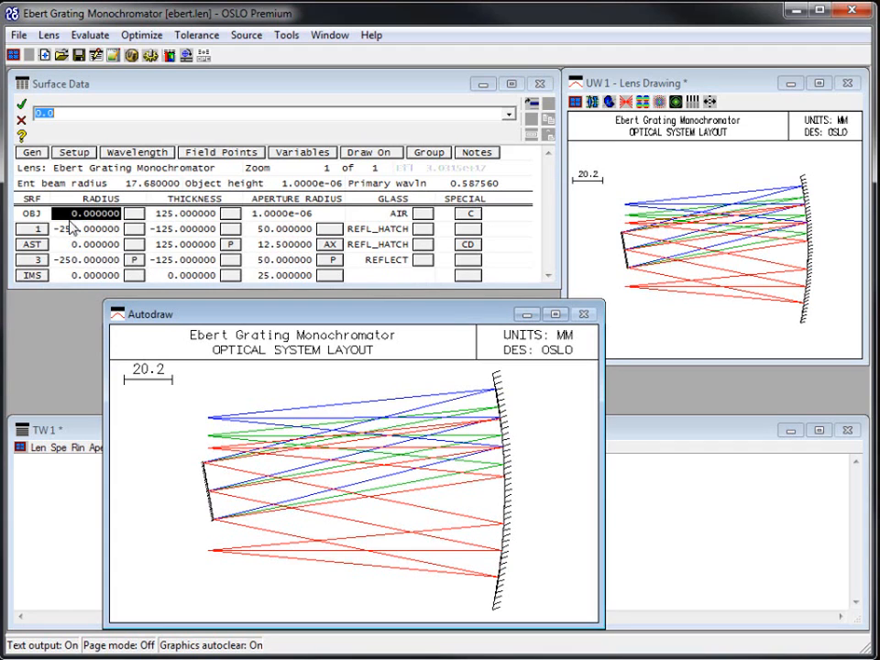
{"action": "left_click", "coordinate": [70, 230]}
{"action": "left_click", "coordinate": [77, 244]}
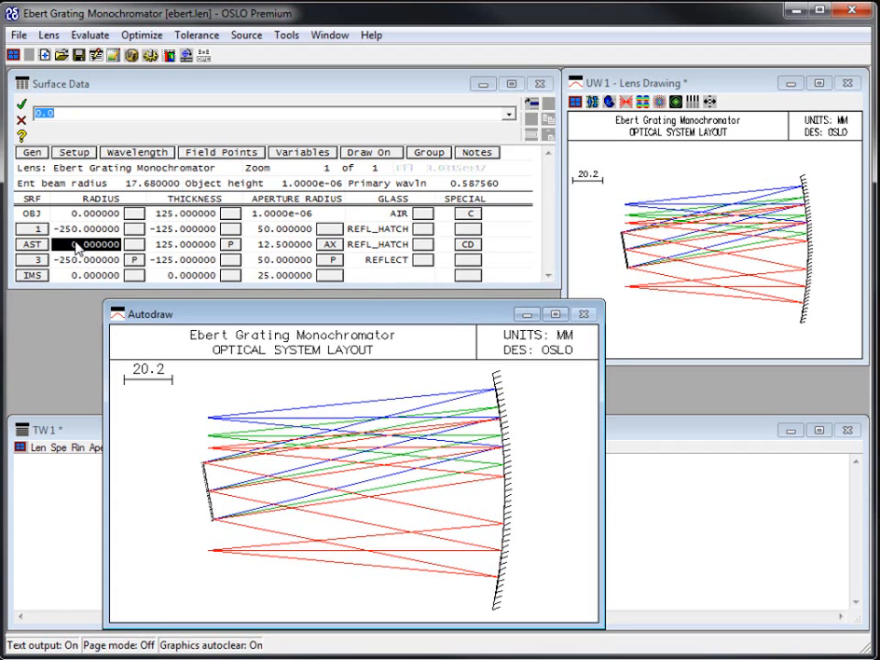
{"action": "left_click", "coordinate": [77, 230]}
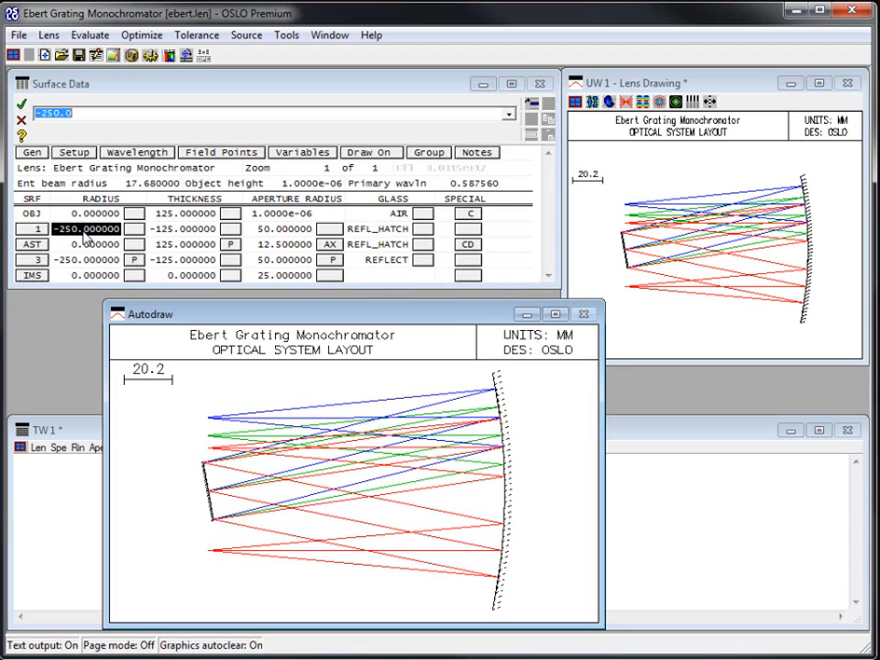
{"action": "left_click", "coordinate": [383, 245]}
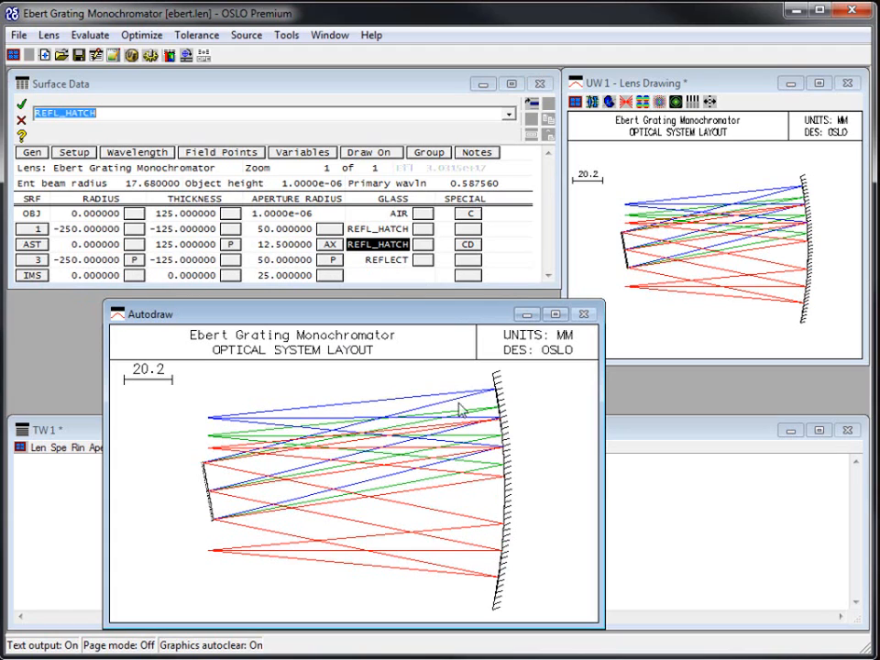
Switch surface 1's glass to Reflect and back to Reflect (hatch).
{"action": "left_click", "coordinate": [422, 229]}
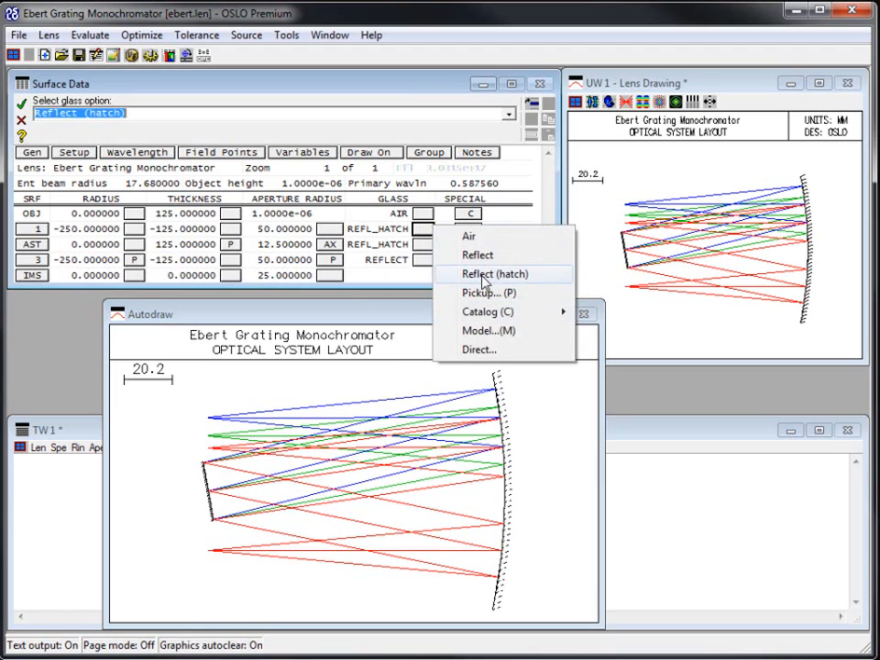
{"action": "left_click", "coordinate": [480, 256]}
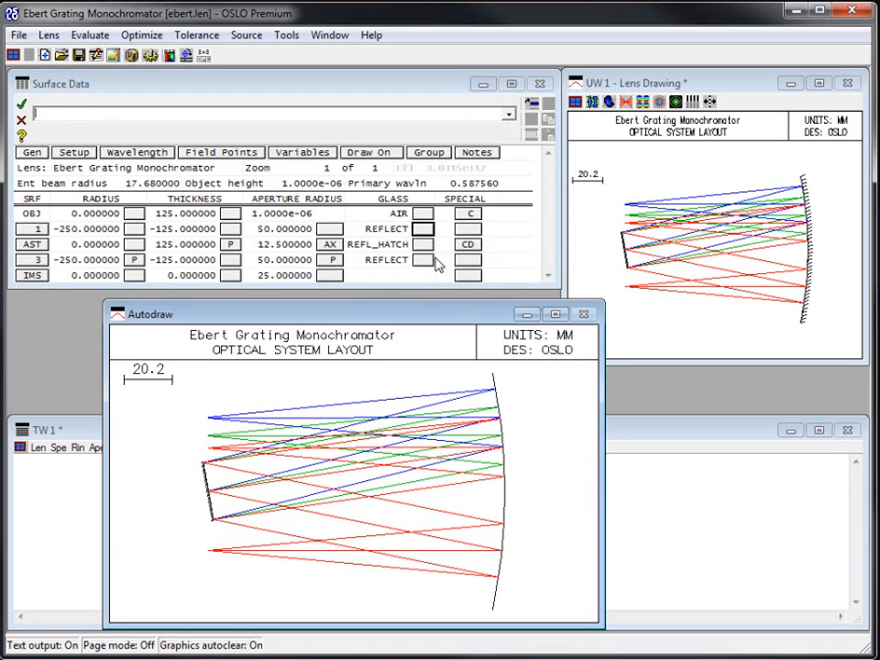
{"action": "left_click", "coordinate": [422, 229]}
{"action": "left_click", "coordinate": [466, 272]}
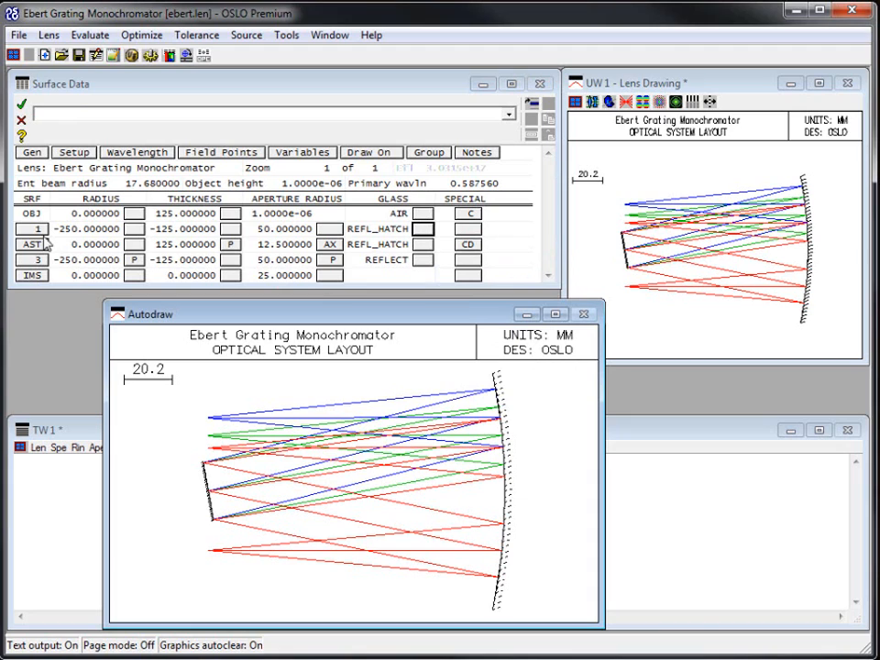
Compare the radii of surfaces 1 and 3, and set surface 3's radius to -245, replacing its pickup.
{"action": "left_click", "coordinate": [81, 232]}
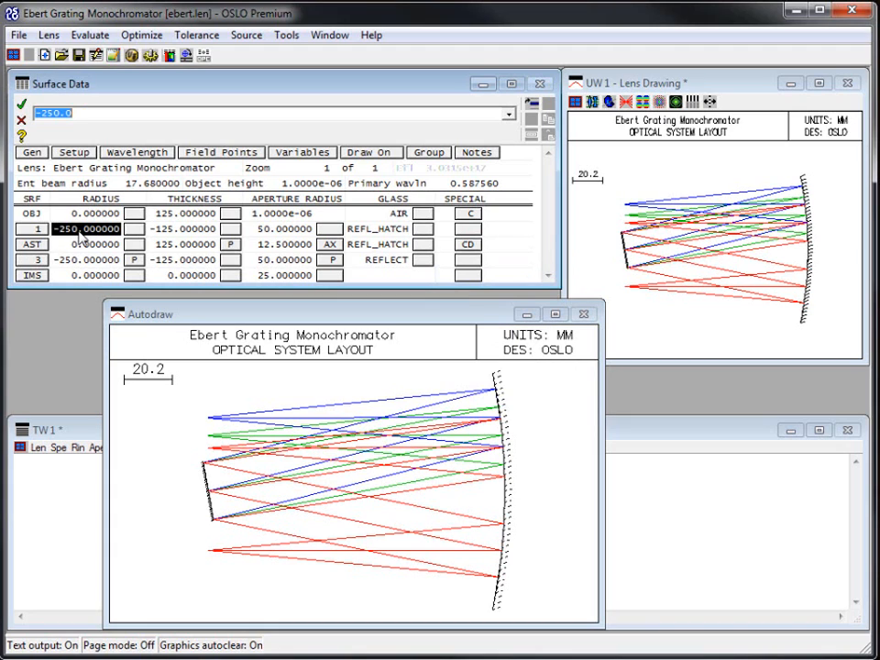
{"action": "left_click", "coordinate": [90, 261]}
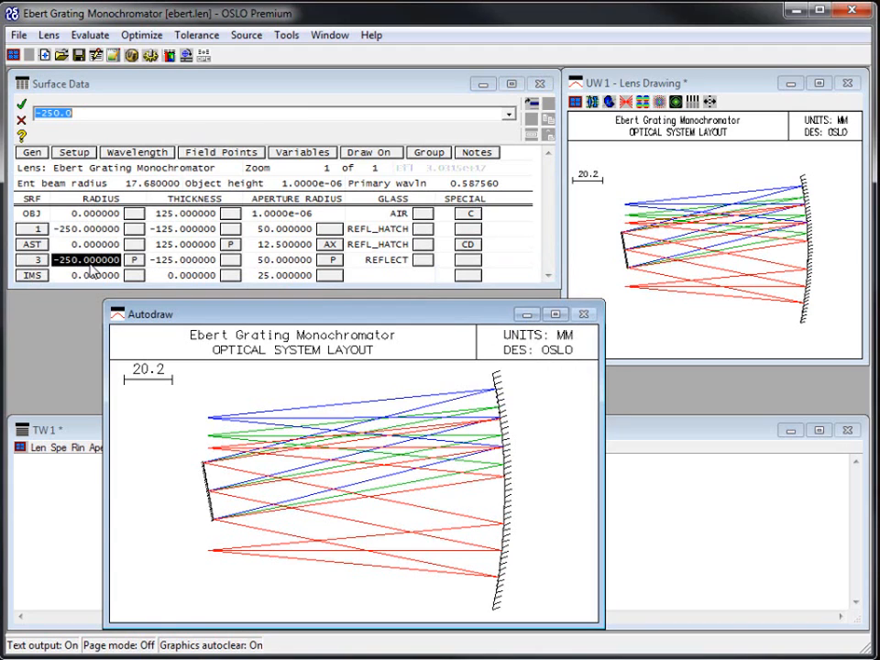
{"action": "type", "text": "-"}
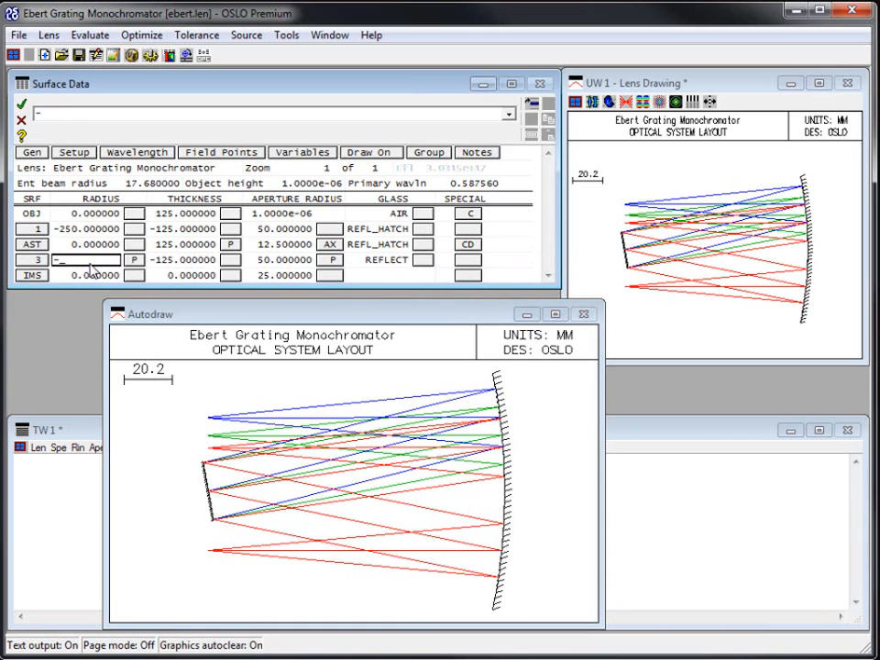
{"action": "key", "text": "Escape"}
{"action": "type", "text": "-245"}
{"action": "key", "text": "Return"}
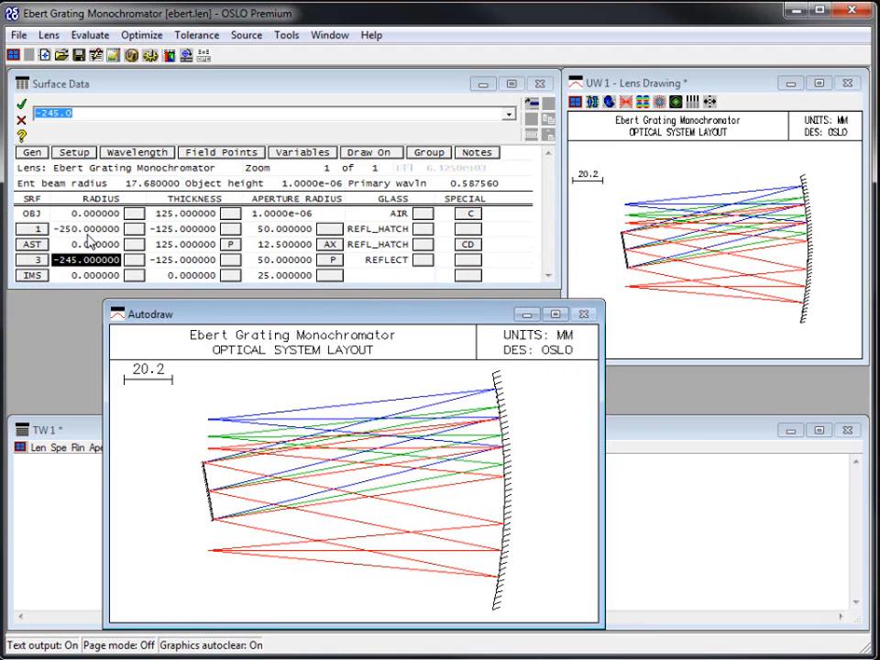
Scale surface 1's radius by 0.9, entering the expression -250.0*0.9.
{"action": "left_click", "coordinate": [86, 232]}
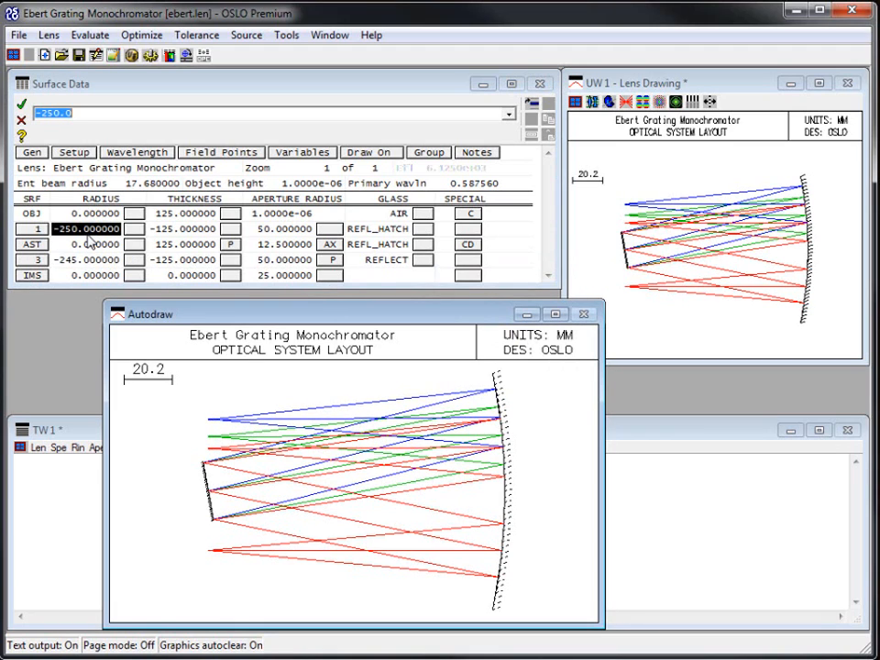
{"action": "left_click", "coordinate": [88, 112]}
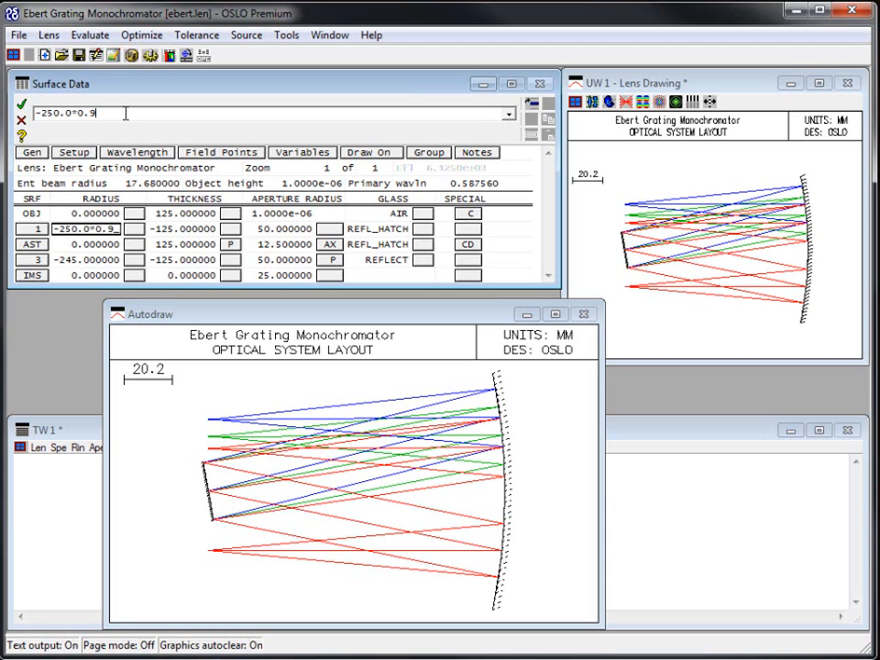
{"action": "key", "text": "Return"}
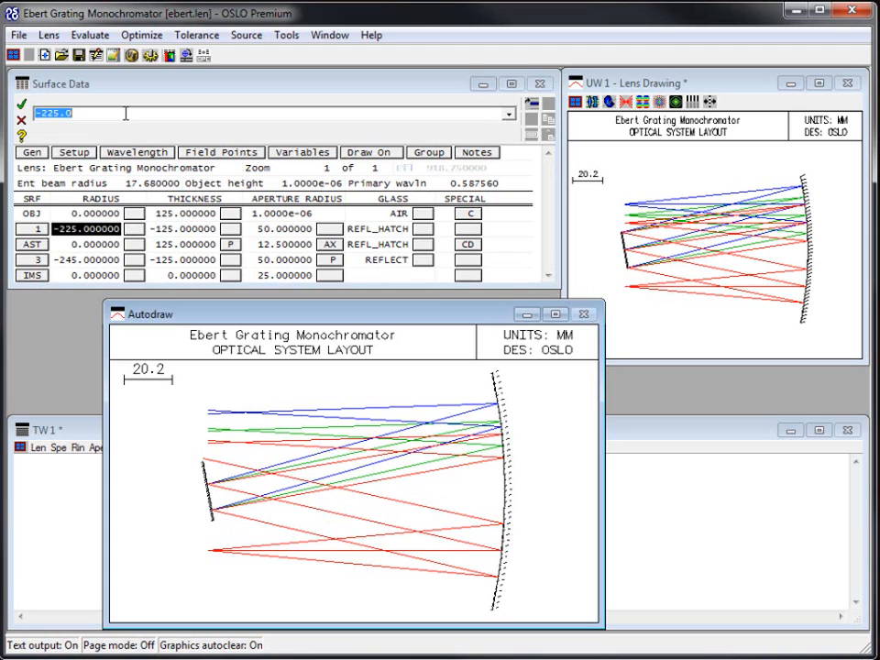
Set the aperture stop's thickness with the expression 12*10, replacing its pickup.
{"action": "left_click", "coordinate": [183, 244]}
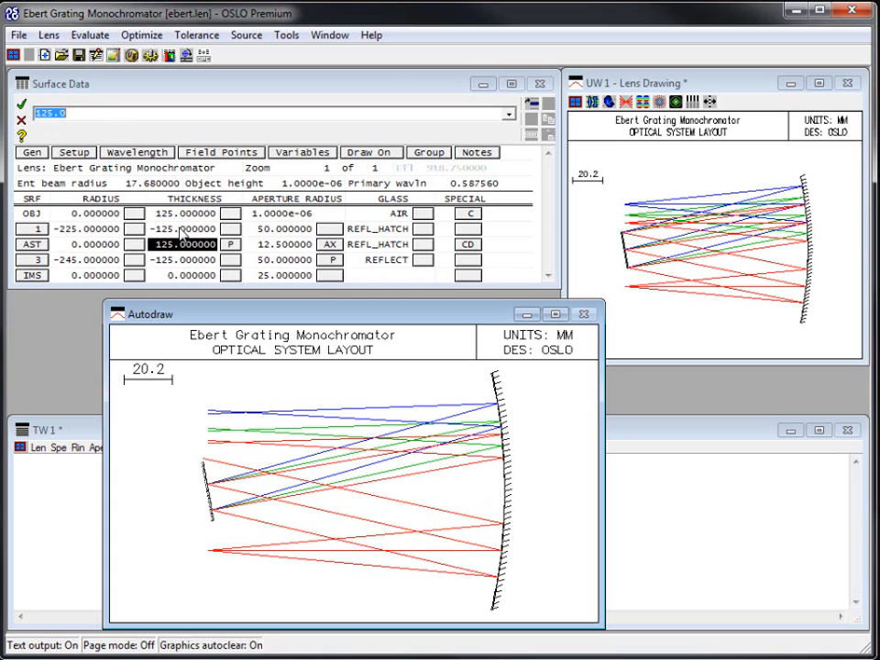
{"action": "left_click", "coordinate": [133, 243]}
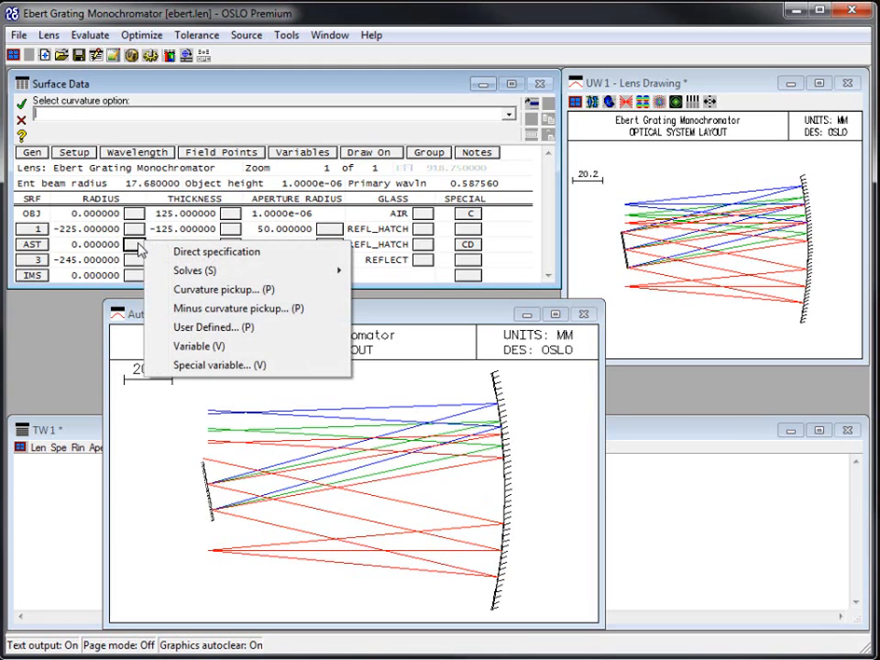
{"action": "key", "text": "Escape"}
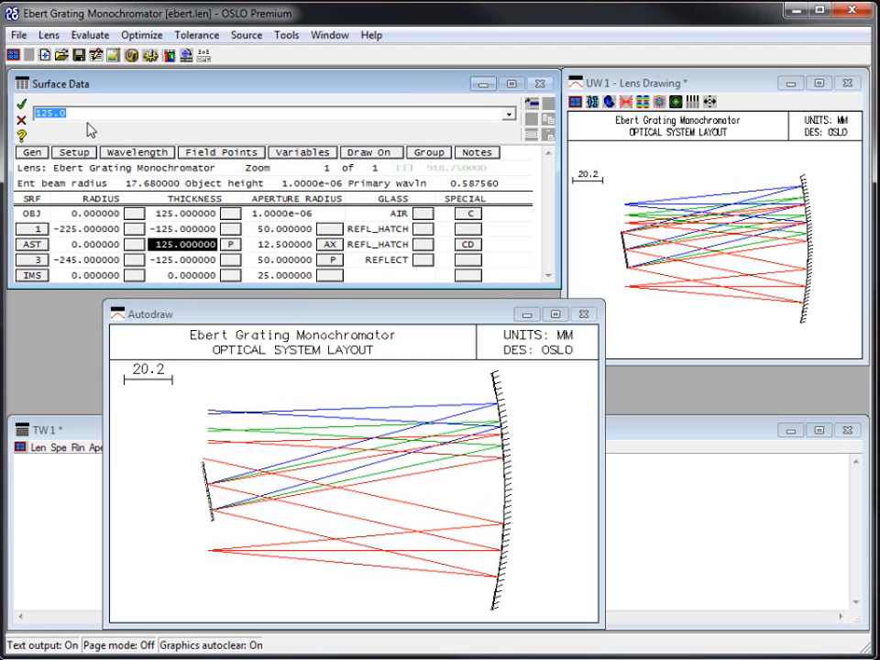
{"action": "type", "text": "12"}
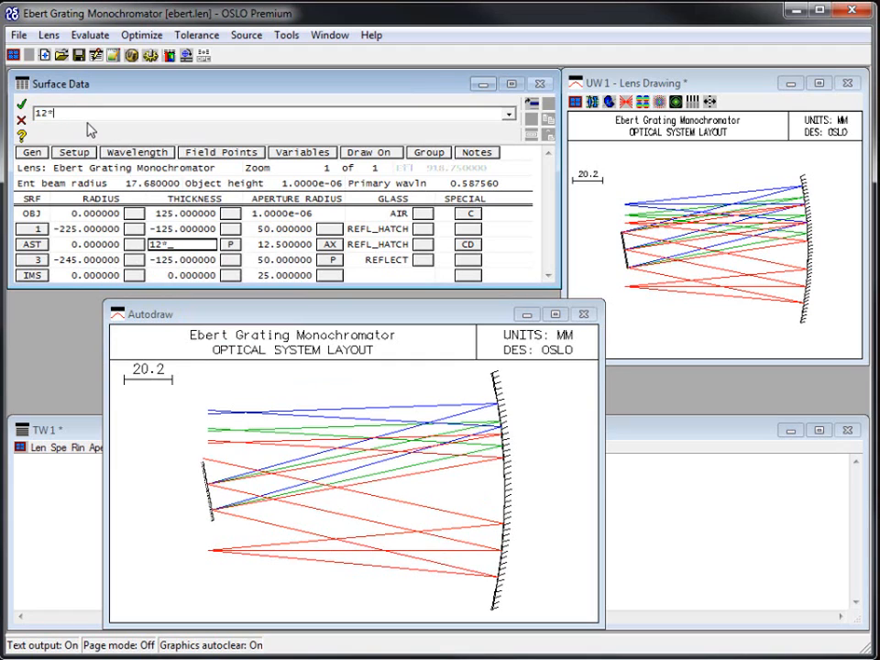
{"action": "type", "text": "*10"}
{"action": "key", "text": "Return"}
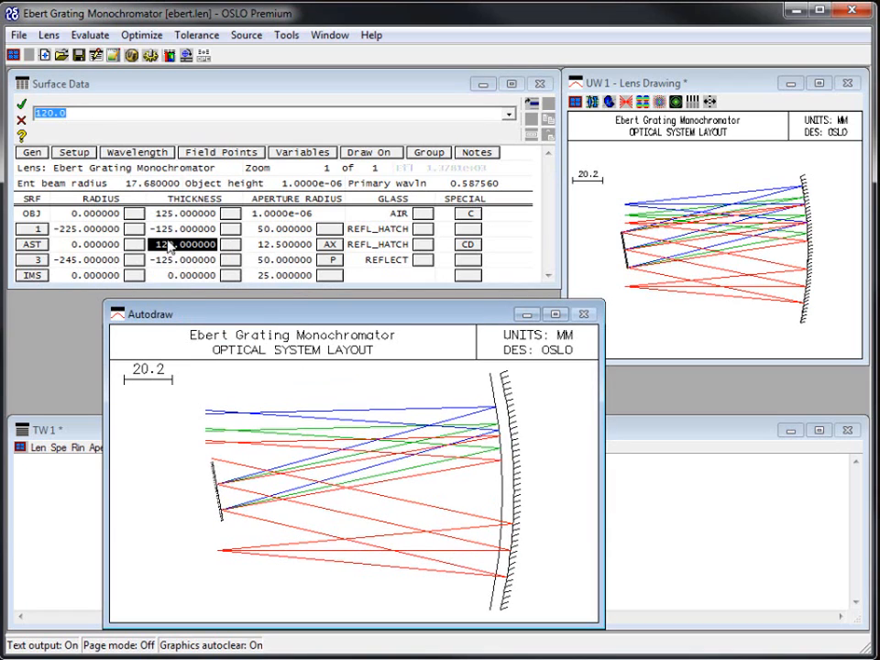
Look over the aperture stop's curvature options and aperture radius, and surface 1's glass entry.
{"action": "left_click", "coordinate": [131, 245]}
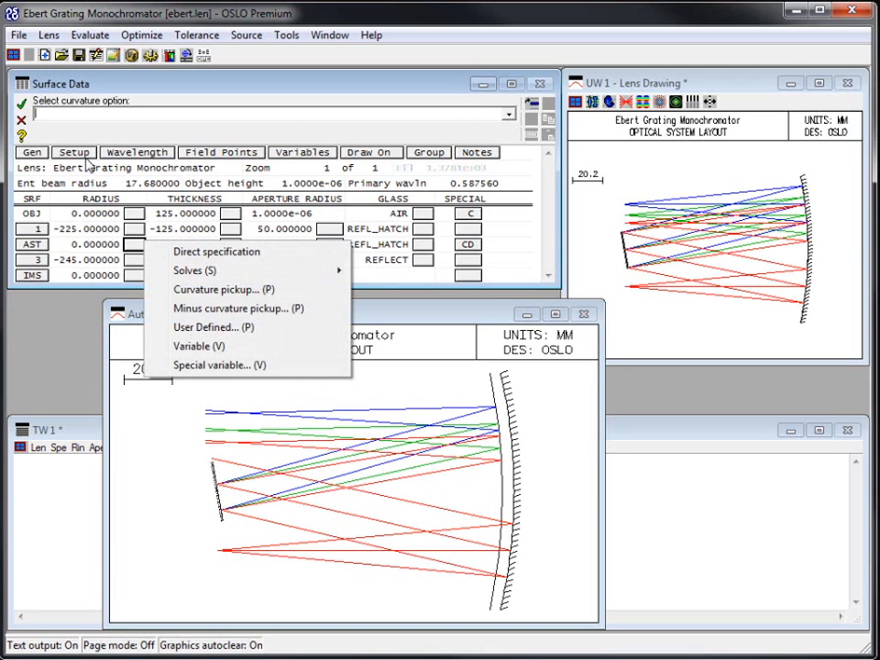
{"action": "left_click", "coordinate": [129, 245]}
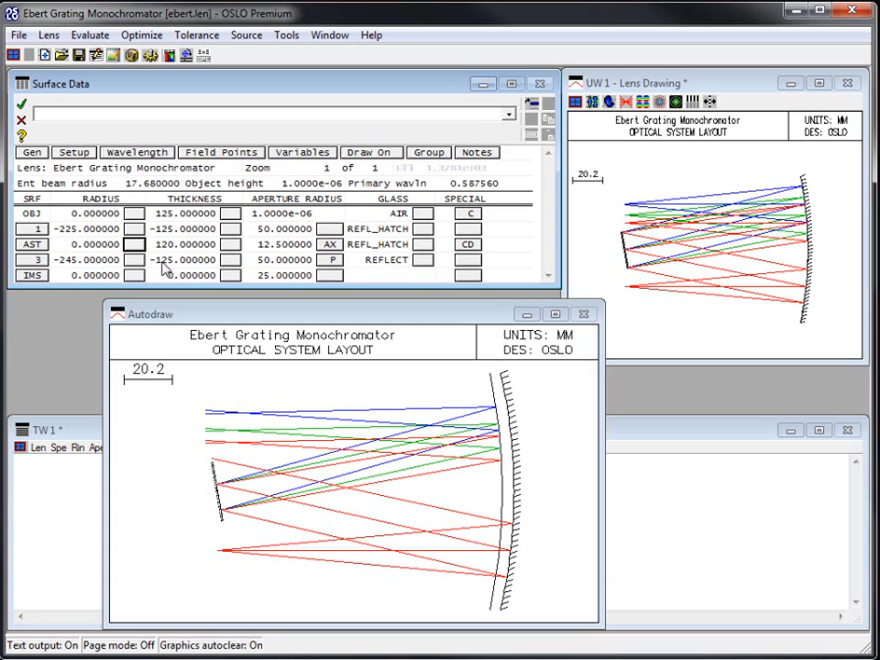
{"action": "left_click", "coordinate": [291, 246]}
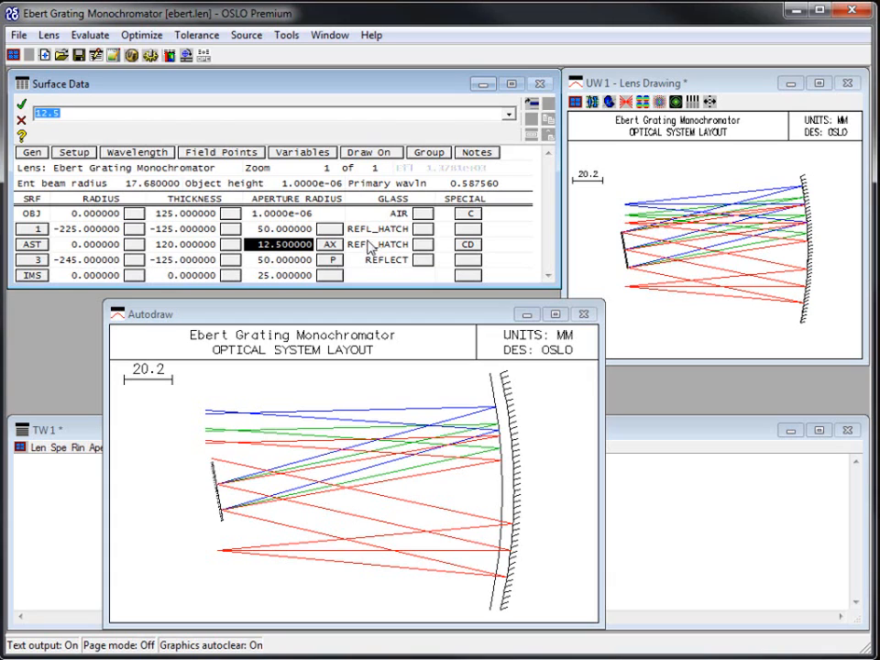
{"action": "left_click", "coordinate": [392, 232]}
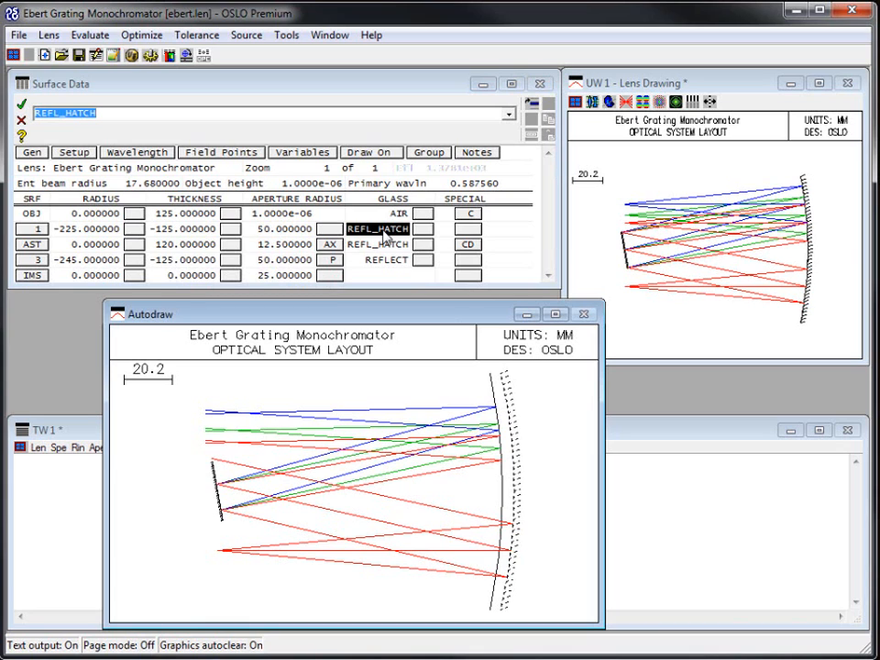
Close the Ebert monochromator's surface data spreadsheet, discarding all changes.
{"action": "left_click", "coordinate": [25, 122]}
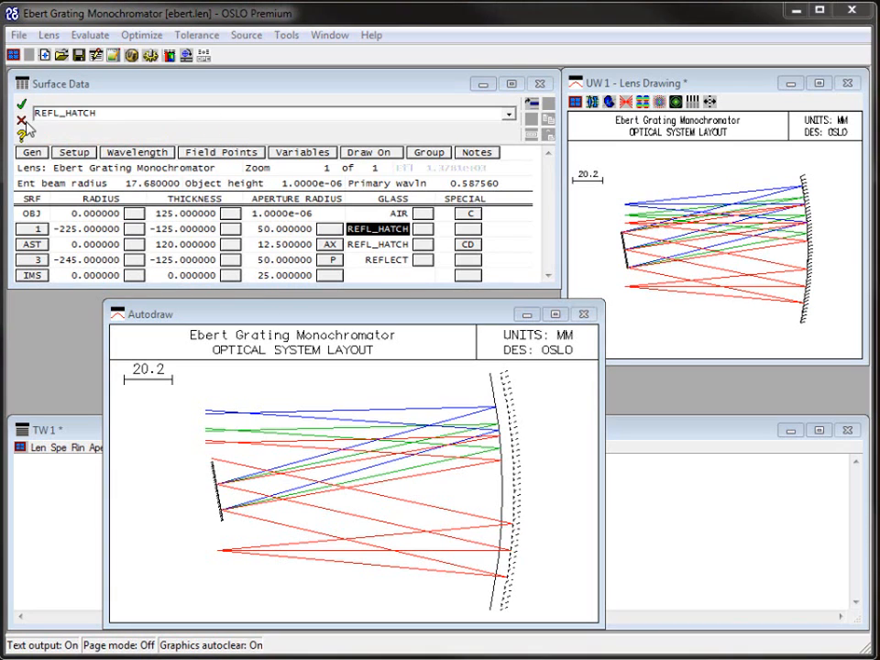
{"action": "left_click", "coordinate": [24, 122]}
{"action": "left_click", "coordinate": [358, 354]}
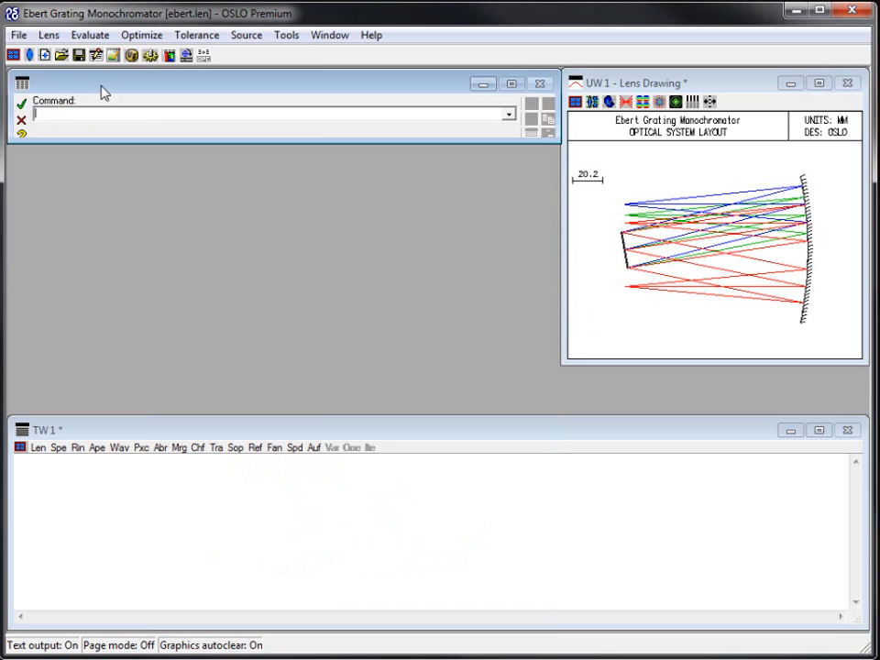
Open the recent lens file demo\edu\petzval.len and bring up its surface data spreadsheet.
{"action": "left_click", "coordinate": [18, 35]}
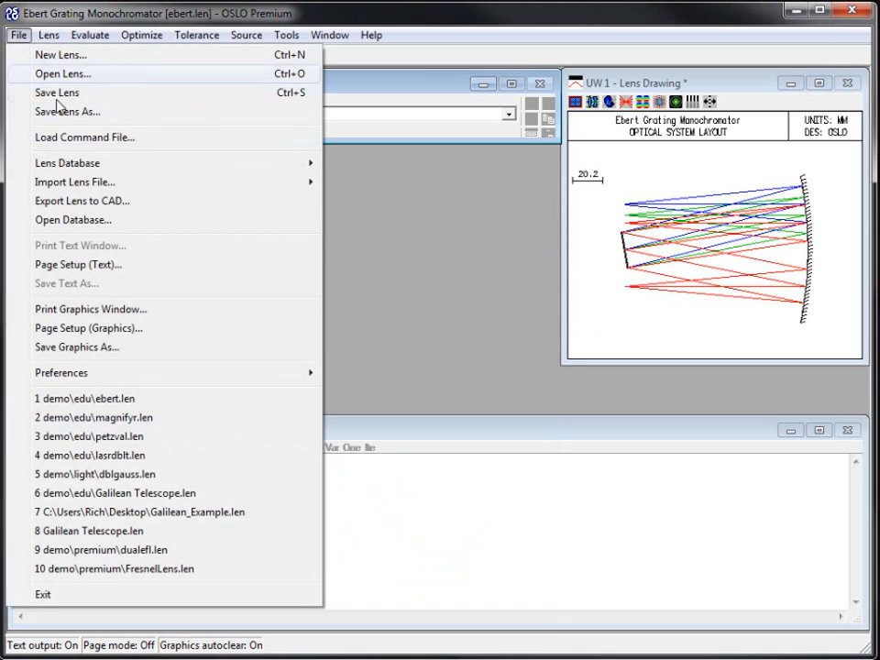
{"action": "left_click", "coordinate": [125, 445]}
{"action": "left_click", "coordinate": [440, 365]}
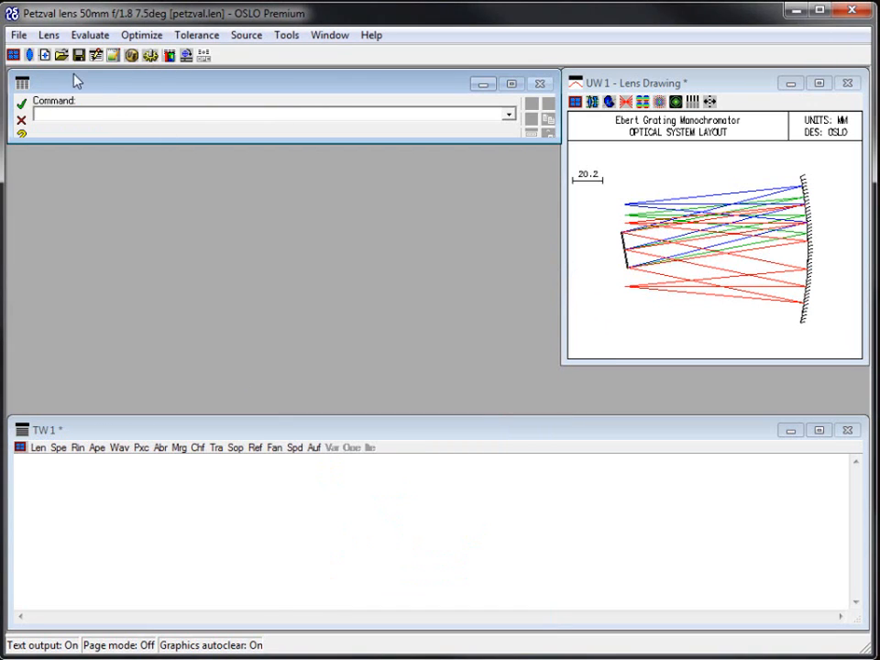
{"action": "left_click", "coordinate": [29, 55]}
Change surface 2's glass to SF2.
{"action": "left_click", "coordinate": [399, 262]}
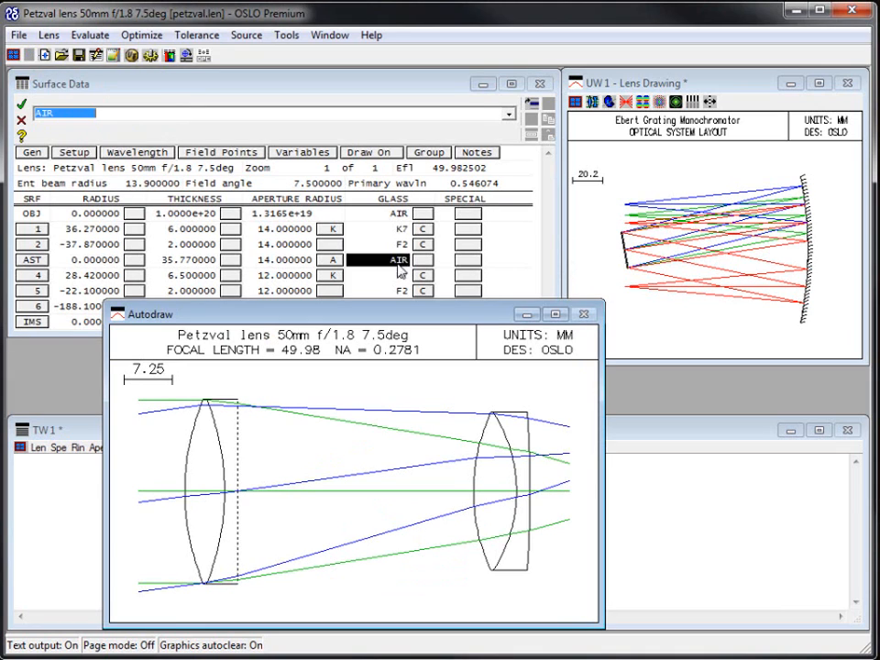
{"action": "left_click", "coordinate": [397, 230]}
{"action": "left_click", "coordinate": [394, 244]}
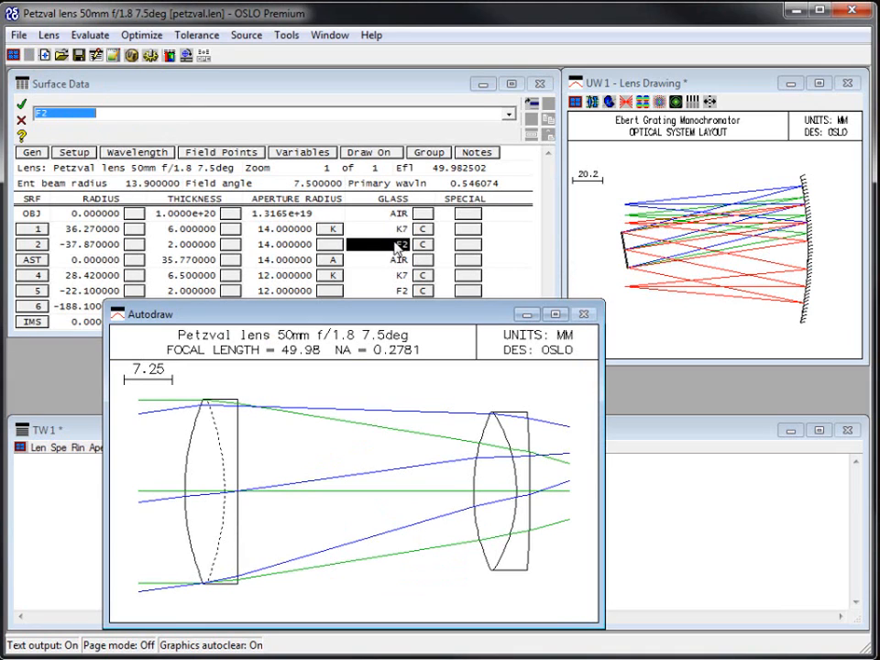
{"action": "type", "text": "sf"}
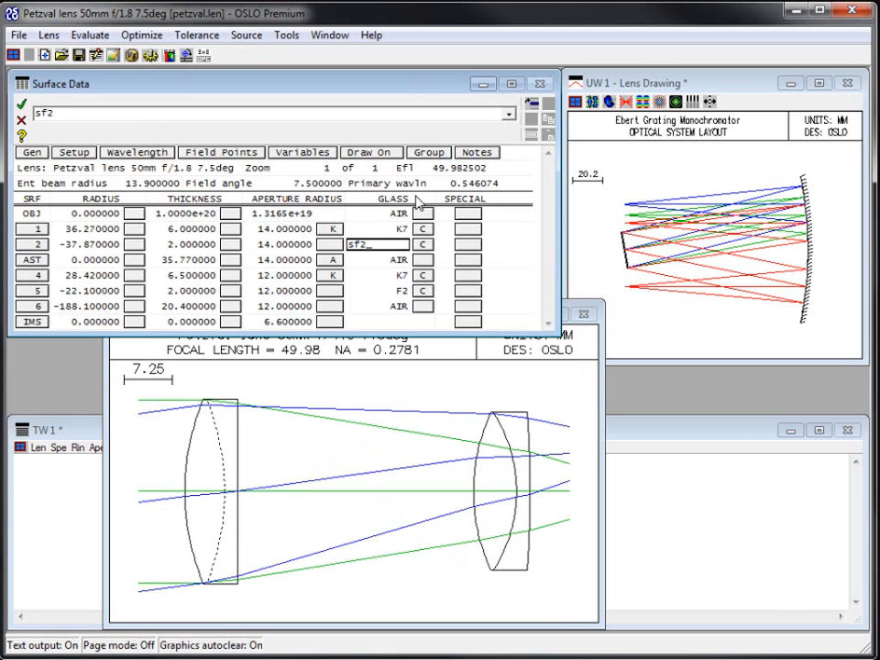
{"action": "type", "text": "2"}
{"action": "key", "text": "Return"}
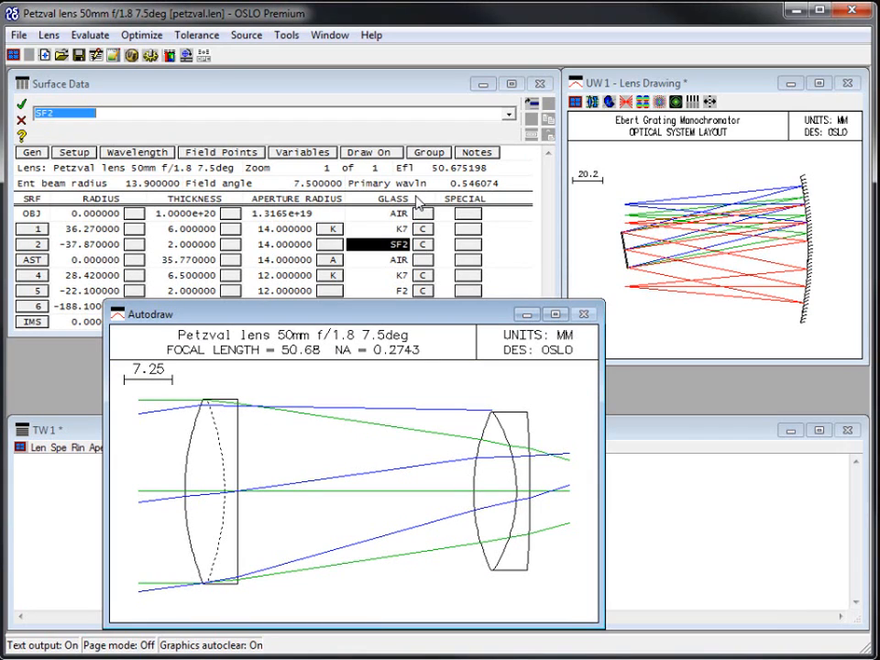
Try to enter the invalid glass name "hi mom" for surface 2.
{"action": "type", "text": "hi mom"}
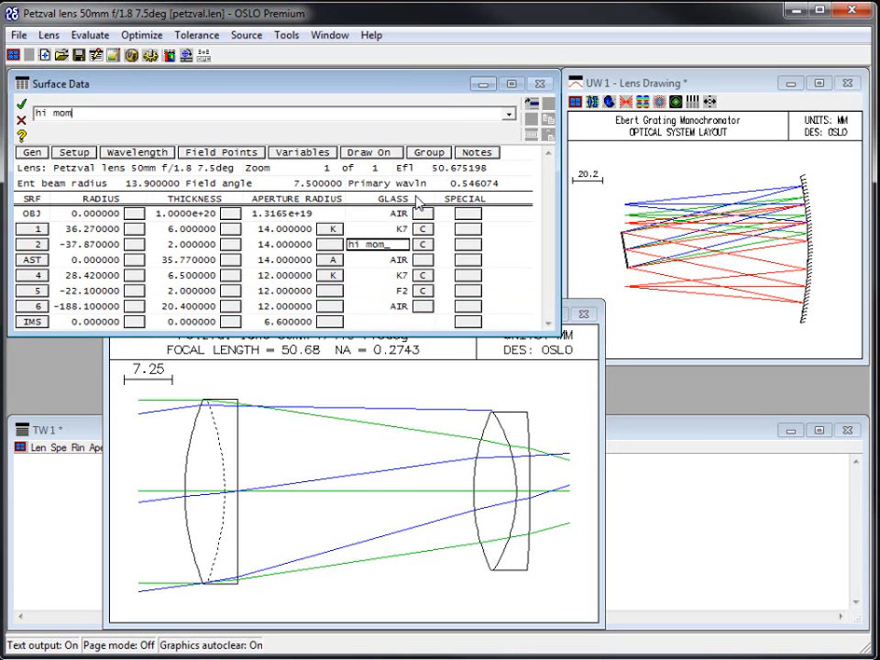
{"action": "key", "text": "Return"}
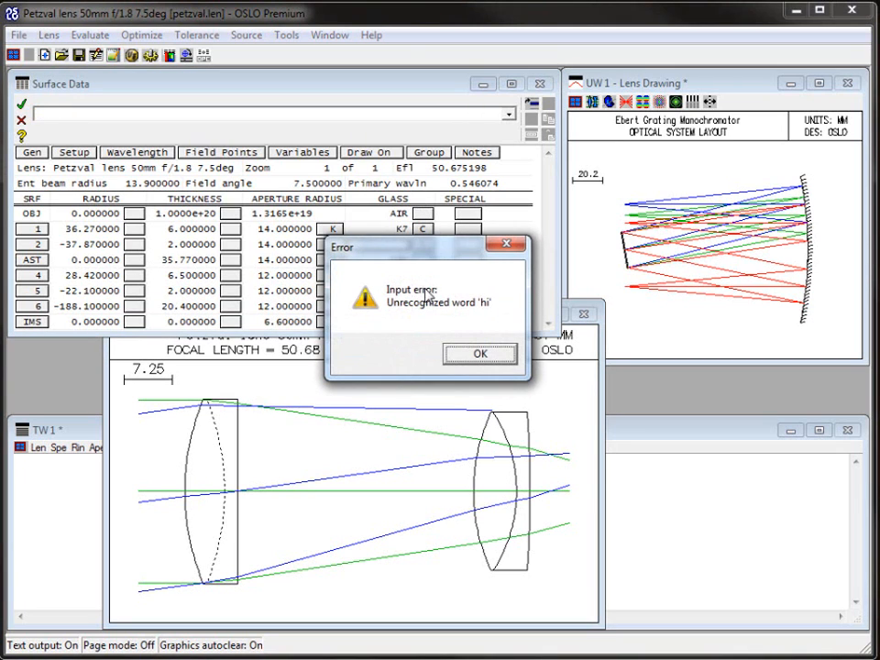
{"action": "left_click", "coordinate": [459, 358]}
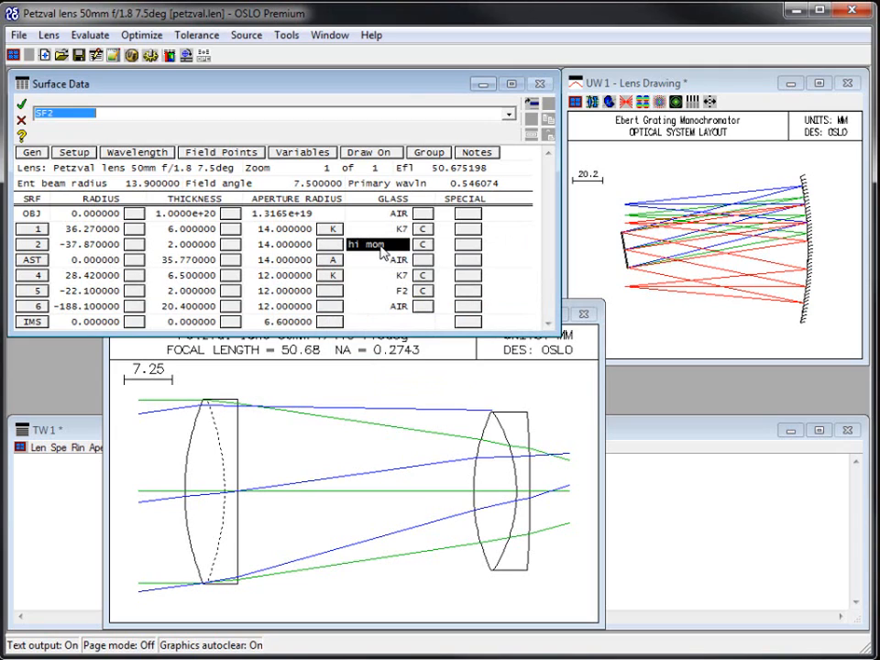
{"action": "left_click", "coordinate": [488, 424]}
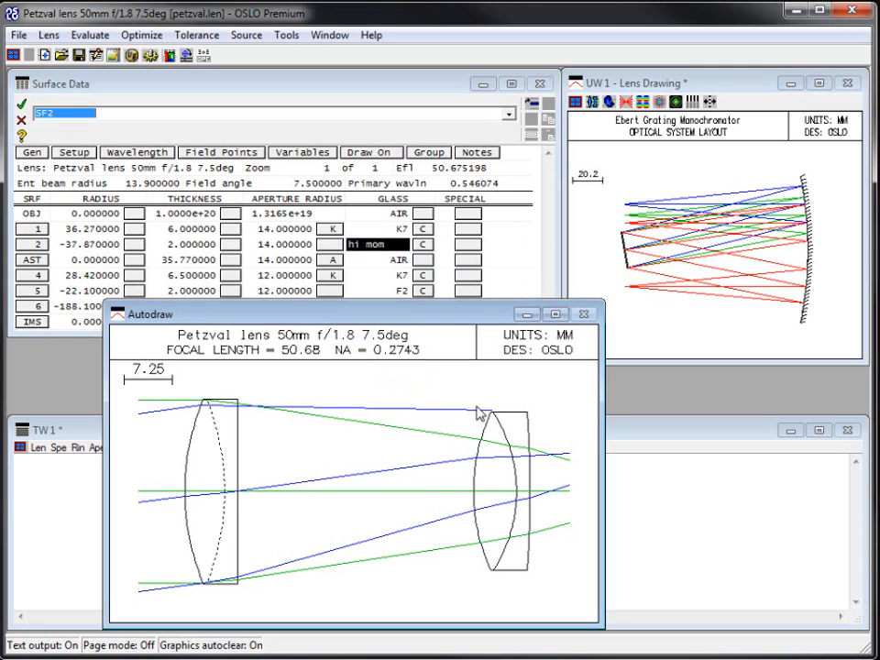
{"action": "left_click", "coordinate": [382, 241]}
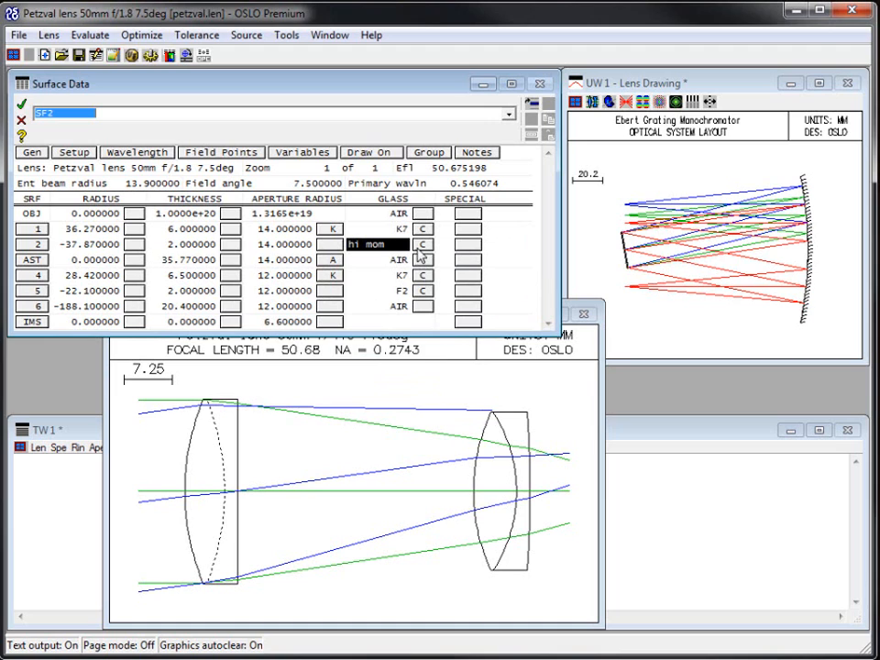
Discard all changes to the Petzval lens and reopen its surface data spreadsheet with the lse command.
{"action": "left_click", "coordinate": [21, 120]}
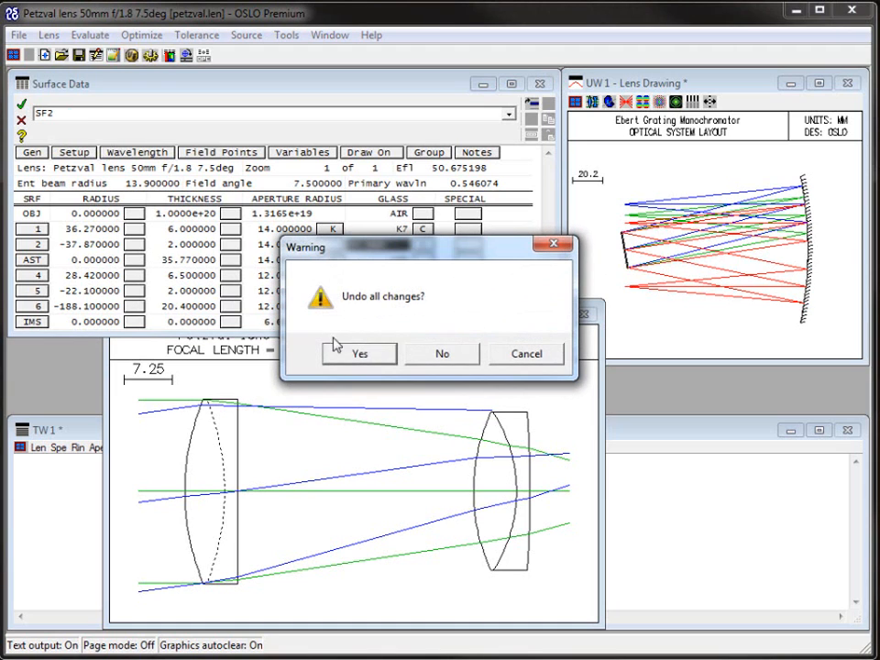
{"action": "left_click", "coordinate": [360, 355]}
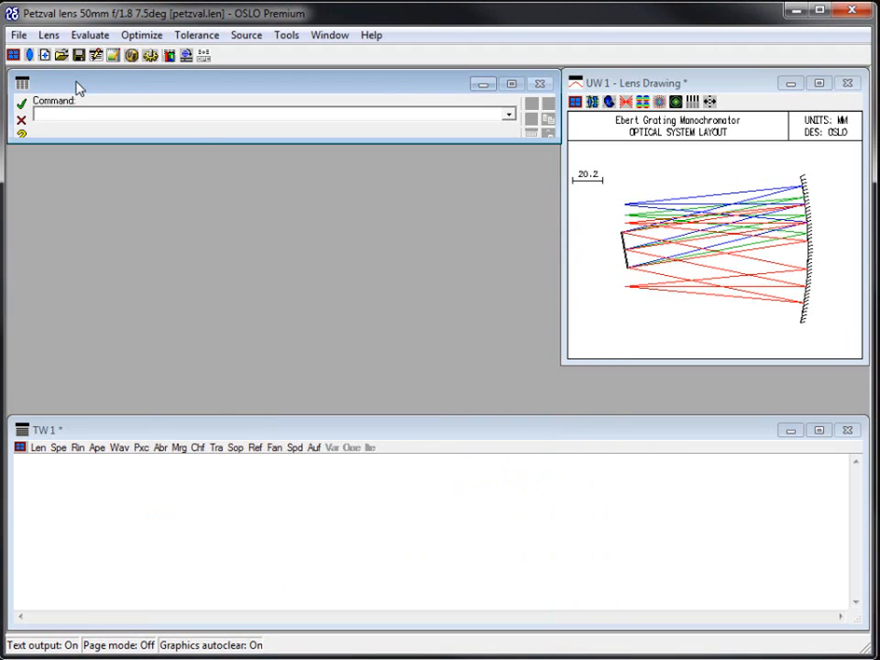
{"action": "type", "text": "lse"}
{"action": "key", "text": "Return"}
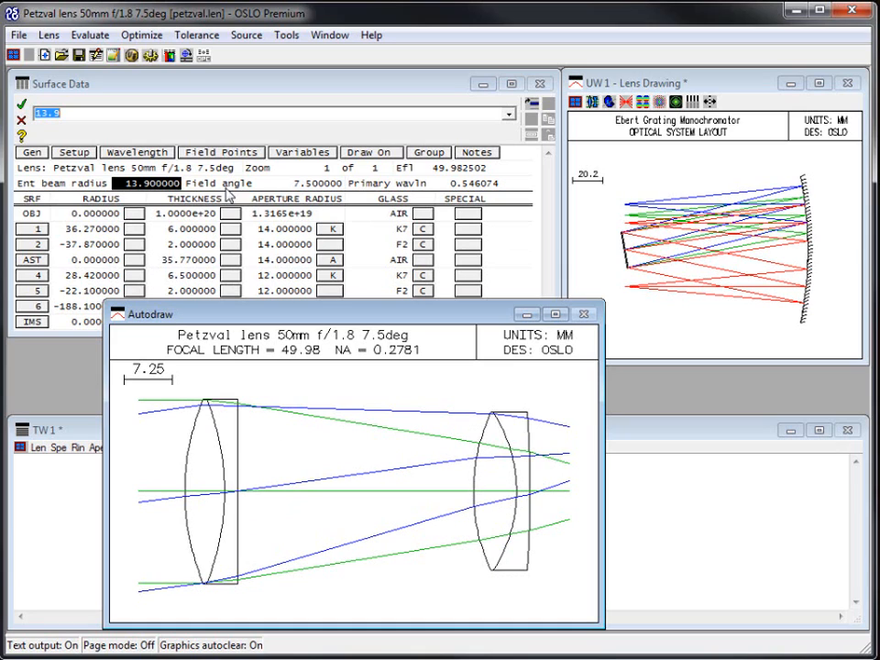
Apply a minus curvature pickup to surface 2's radius with surface 1 as the source, accepting the default multiplier.
{"action": "left_click", "coordinate": [387, 91]}
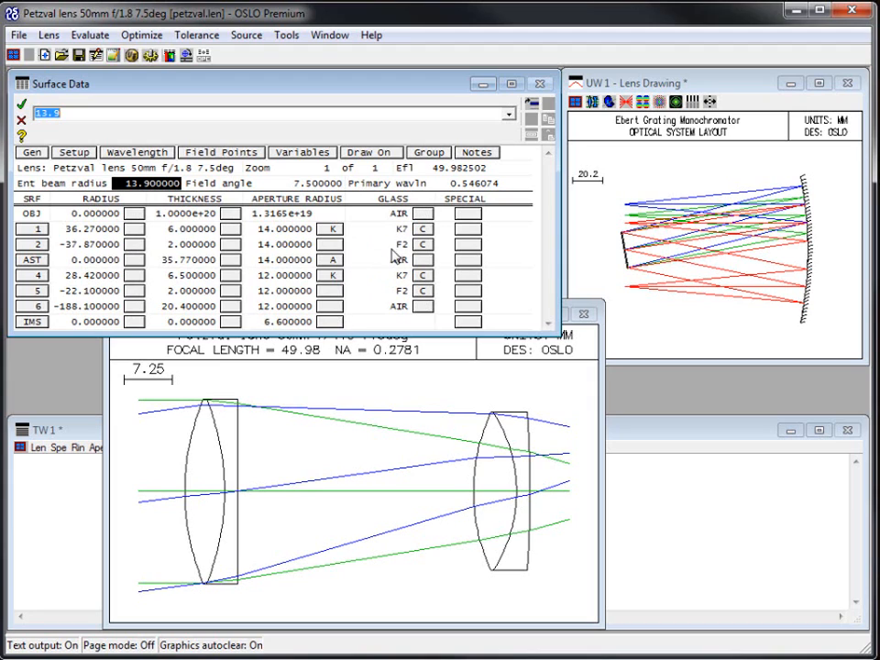
{"action": "left_click", "coordinate": [134, 244]}
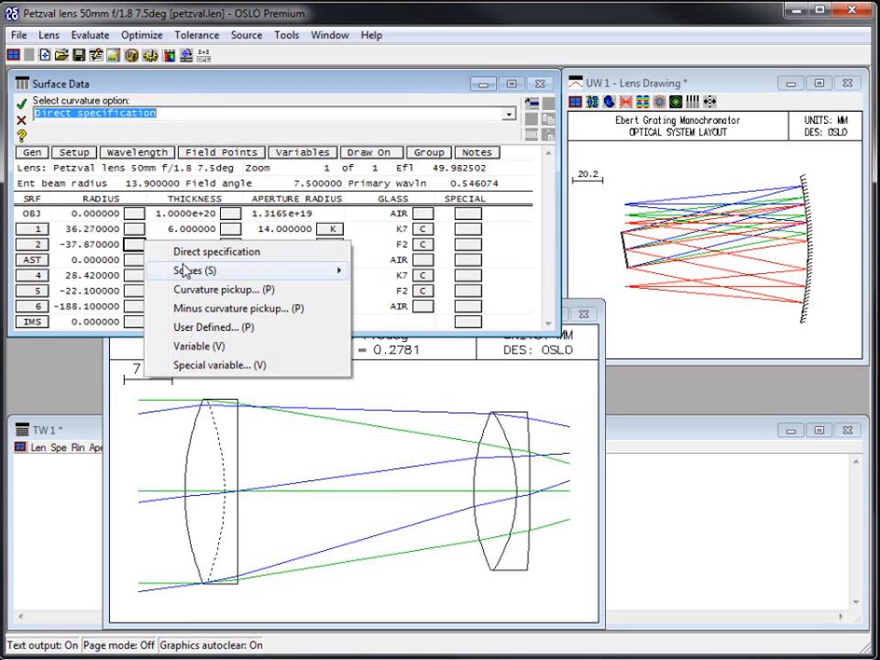
{"action": "mouse_move", "coordinate": [186, 271]}
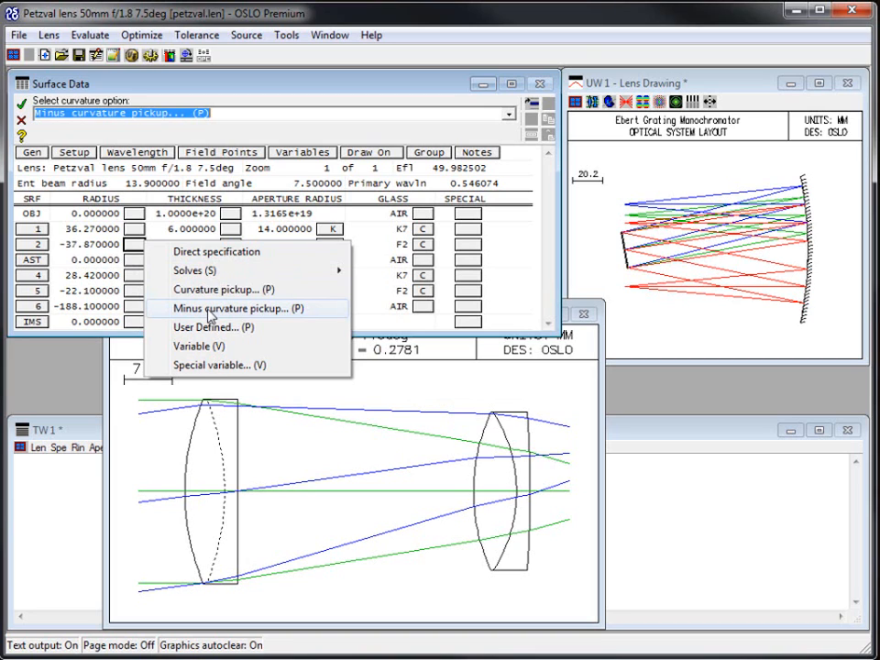
{"action": "left_click", "coordinate": [210, 309]}
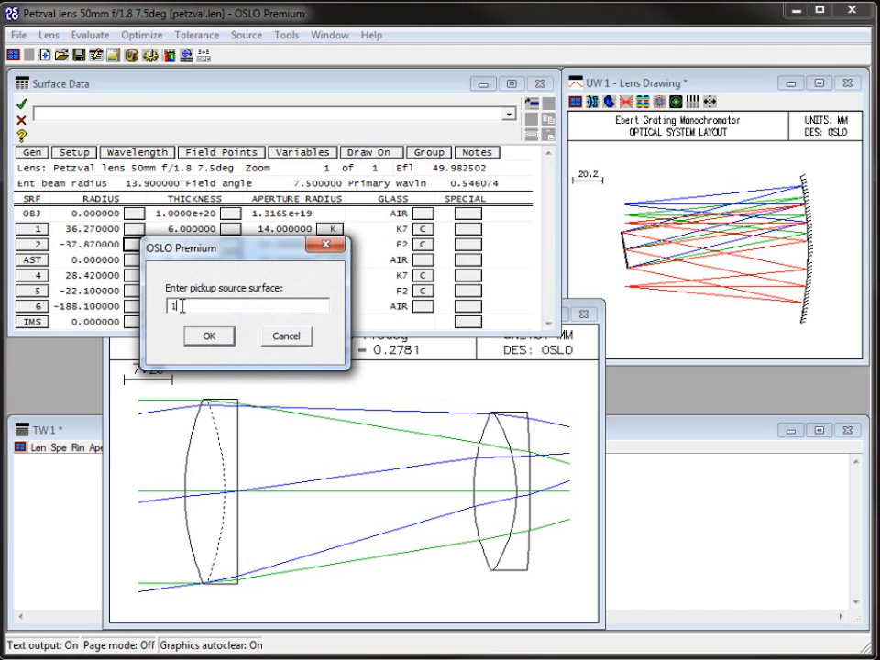
{"action": "key", "text": "Return"}
{"action": "key", "text": "Return"}
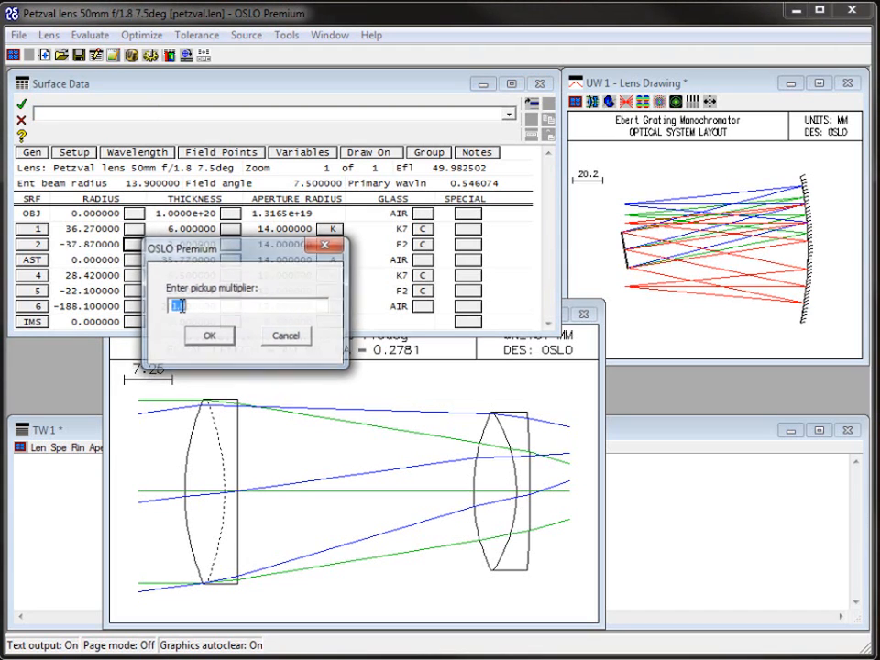
{"action": "key", "text": "Return"}
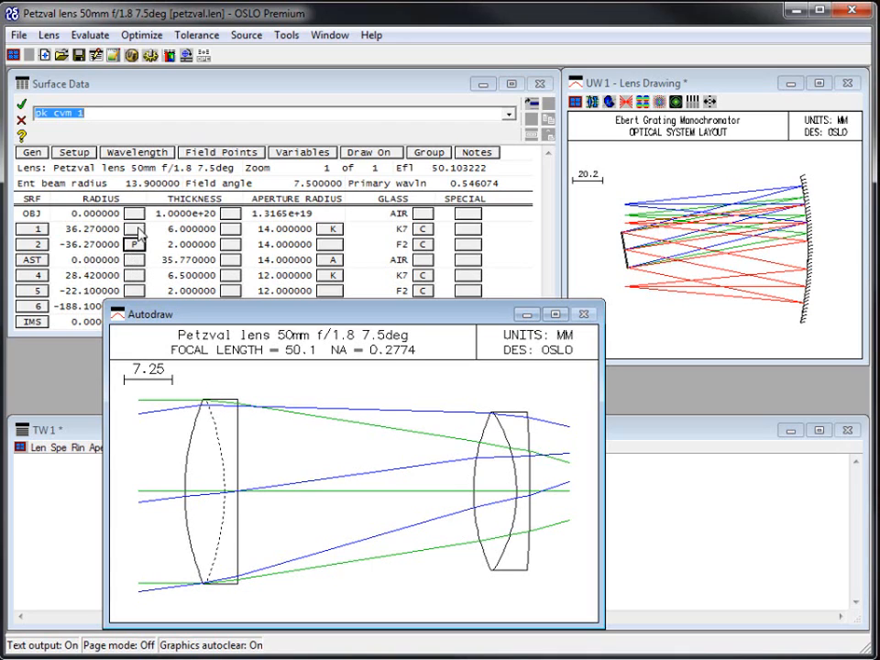
Examine the curvature options and available solve types for surface 6's radius, leaving without choosing one.
{"action": "left_click", "coordinate": [118, 81]}
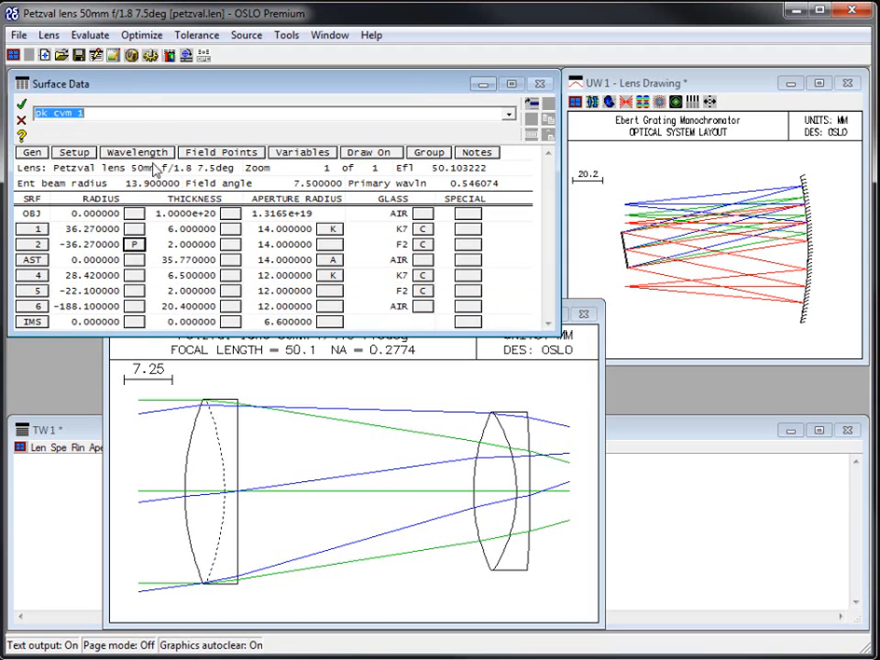
{"action": "left_click", "coordinate": [134, 310]}
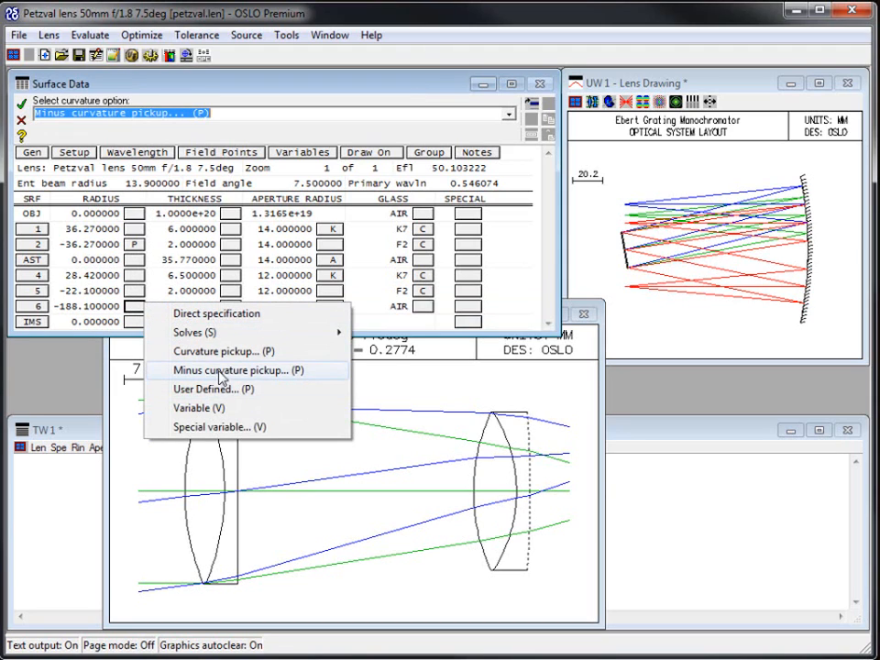
{"action": "mouse_move", "coordinate": [213, 339]}
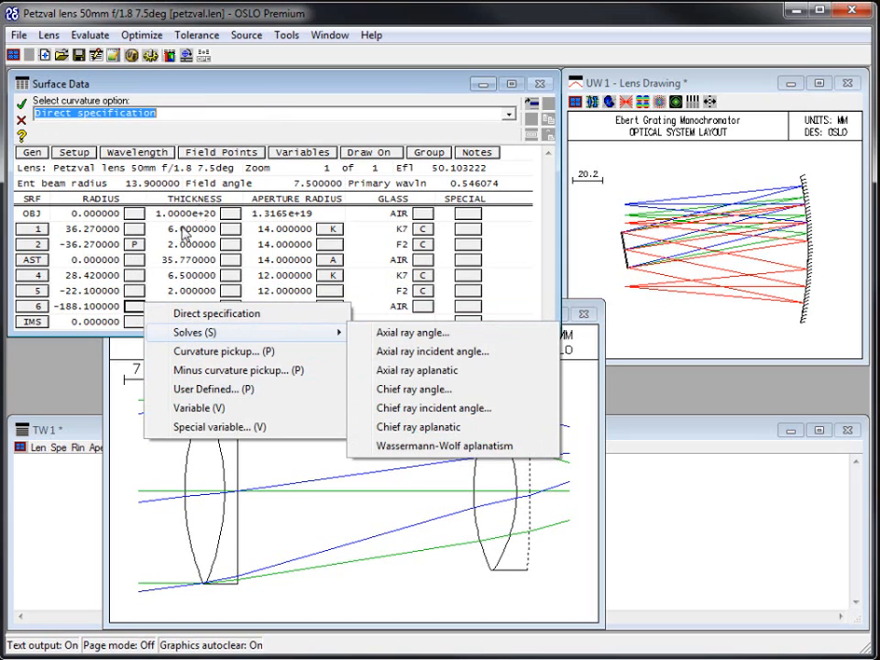
{"action": "left_click", "coordinate": [249, 89]}
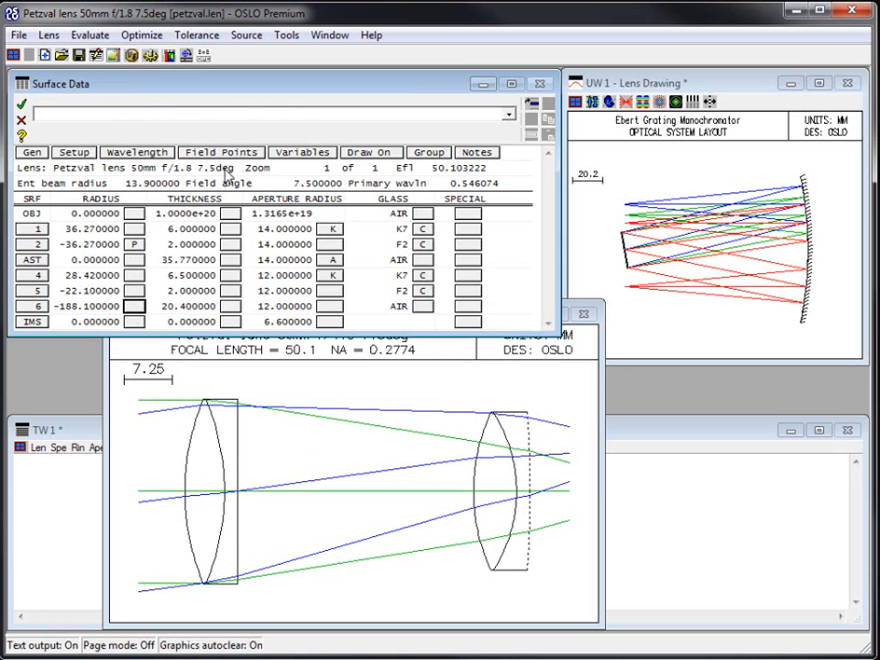
Examine the thickness options for surface 2, leaving without choosing one.
{"action": "left_click", "coordinate": [230, 245]}
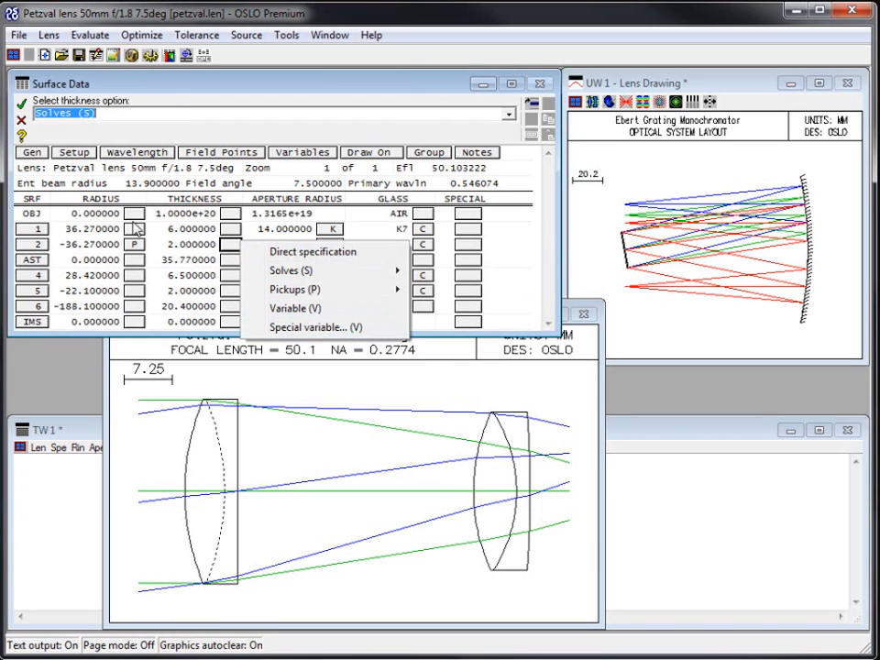
{"action": "left_click", "coordinate": [315, 85]}
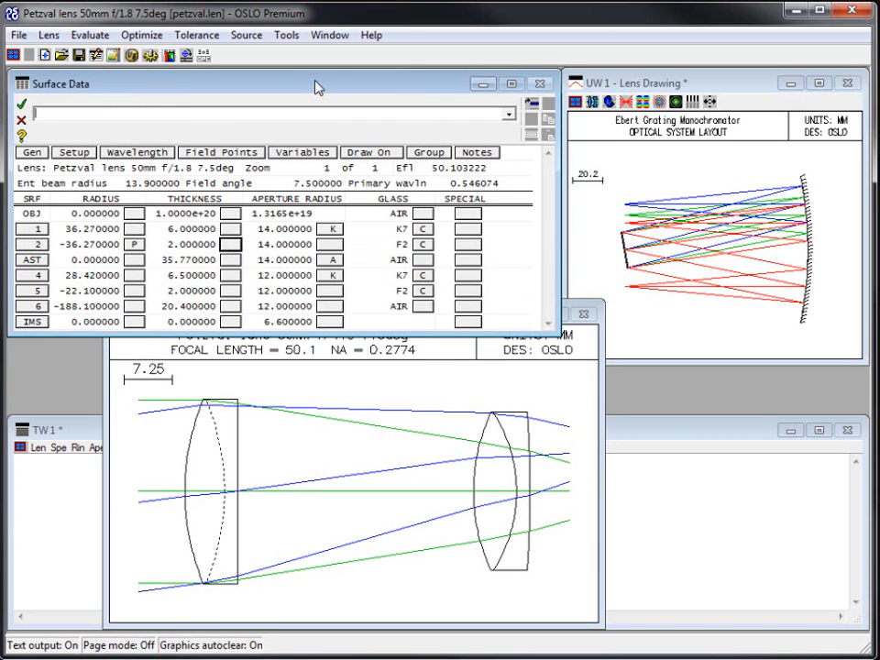
Make surface 5 the aperture stop of the Petzval lens.
{"action": "left_click", "coordinate": [330, 292]}
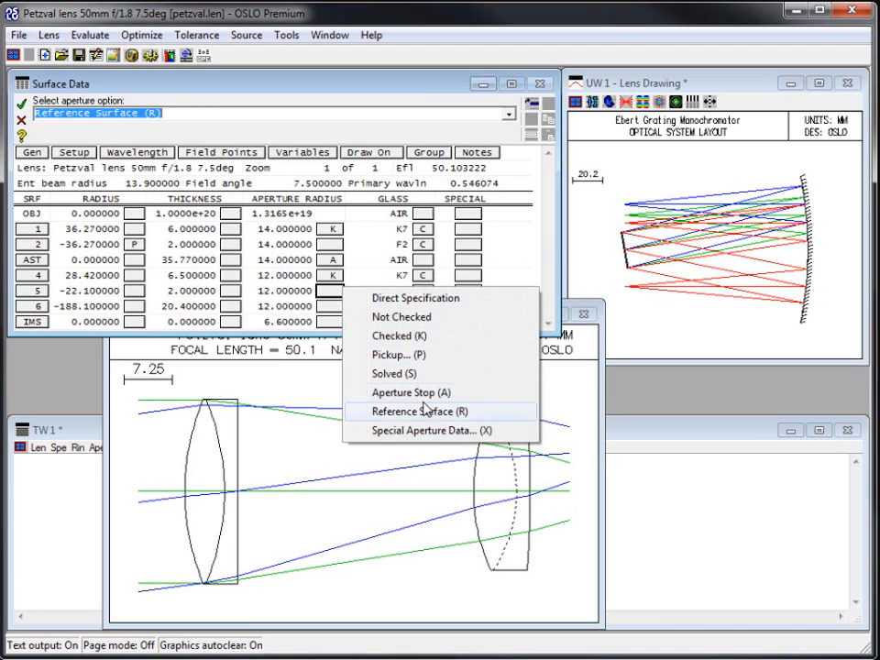
{"action": "left_click", "coordinate": [328, 292]}
{"action": "left_click", "coordinate": [328, 291]}
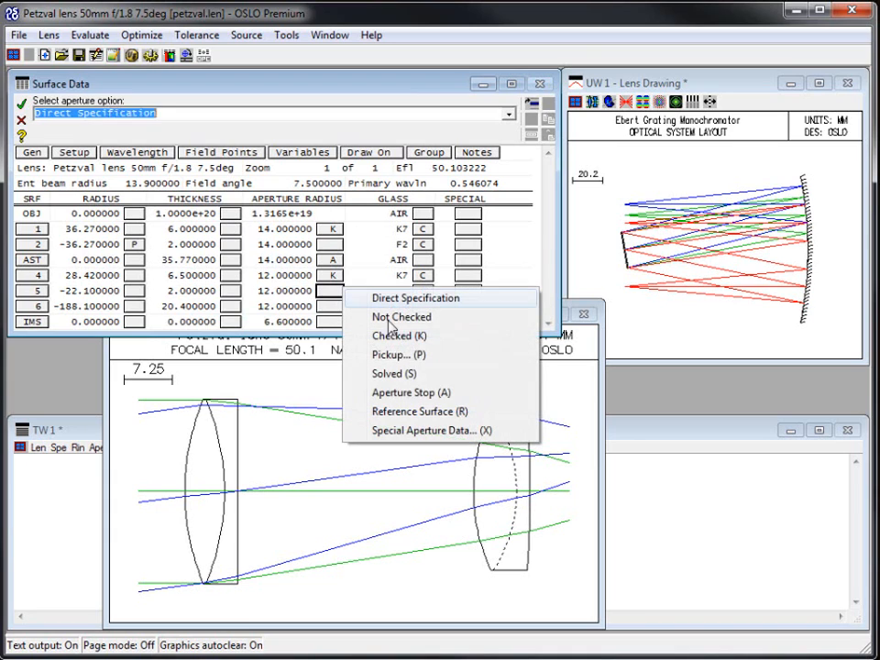
{"action": "left_click", "coordinate": [387, 397]}
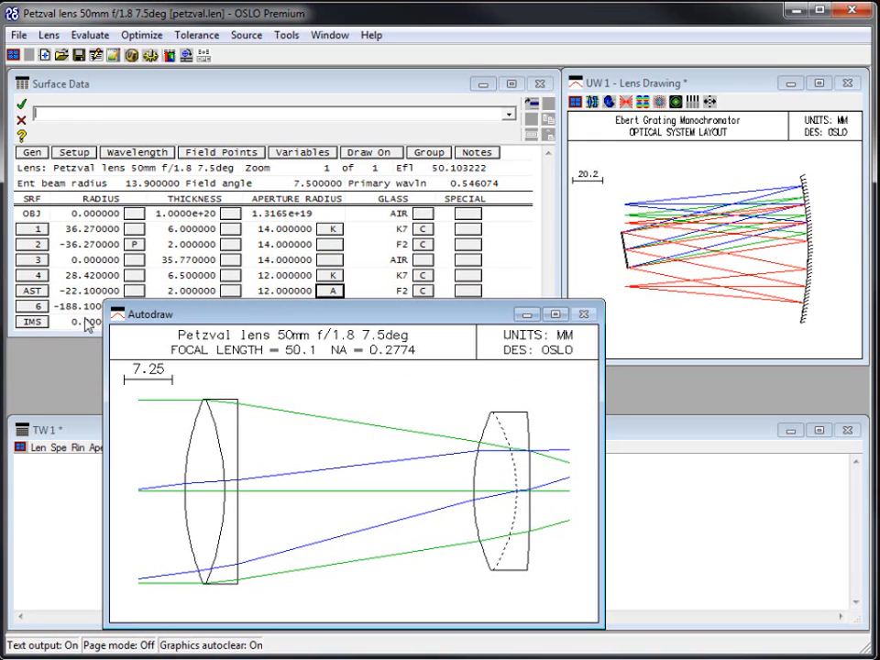
Make surface 6 the aperture stop and return to the surface data spreadsheet.
{"action": "left_click", "coordinate": [321, 83]}
{"action": "left_click", "coordinate": [331, 309]}
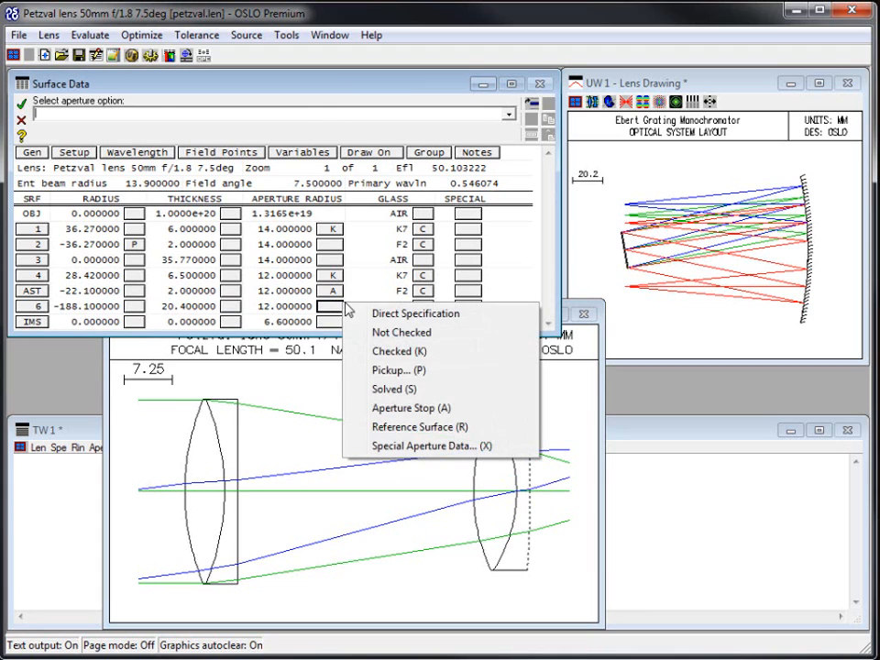
{"action": "left_click", "coordinate": [411, 408]}
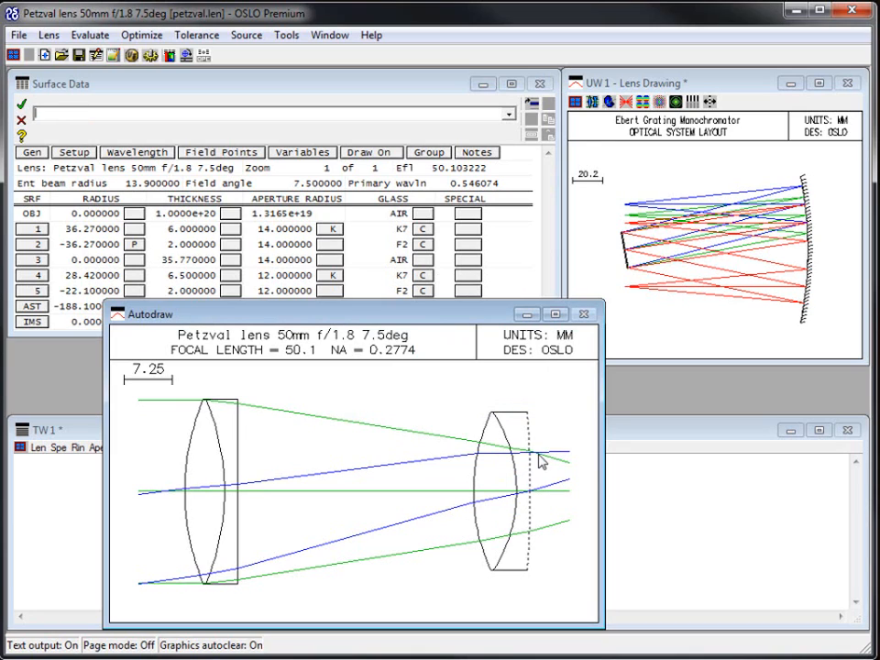
{"action": "left_click", "coordinate": [386, 108]}
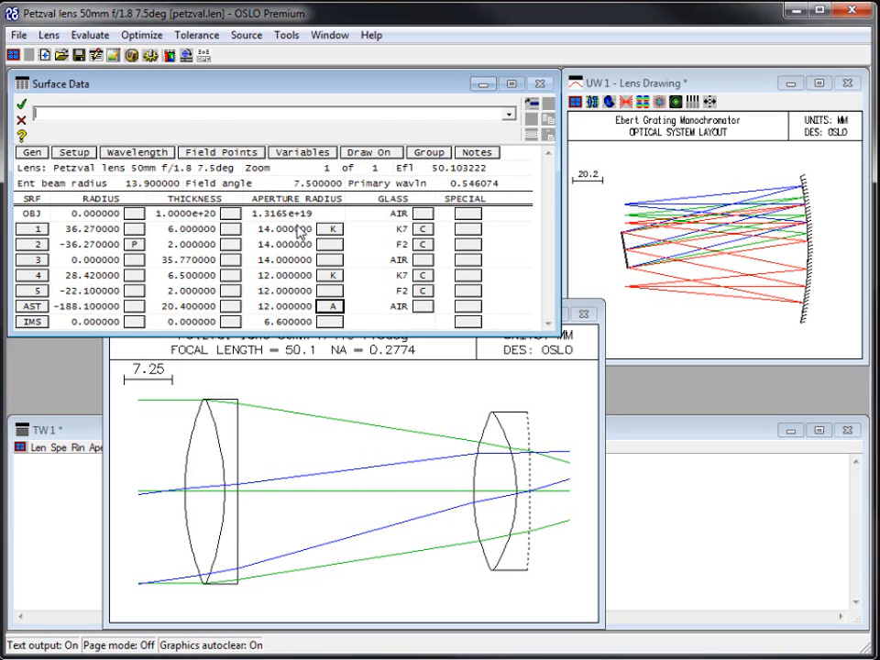
Examine the aperture options for surface 2 and the glass options for surface 4 without choosing any.
{"action": "left_click", "coordinate": [328, 244]}
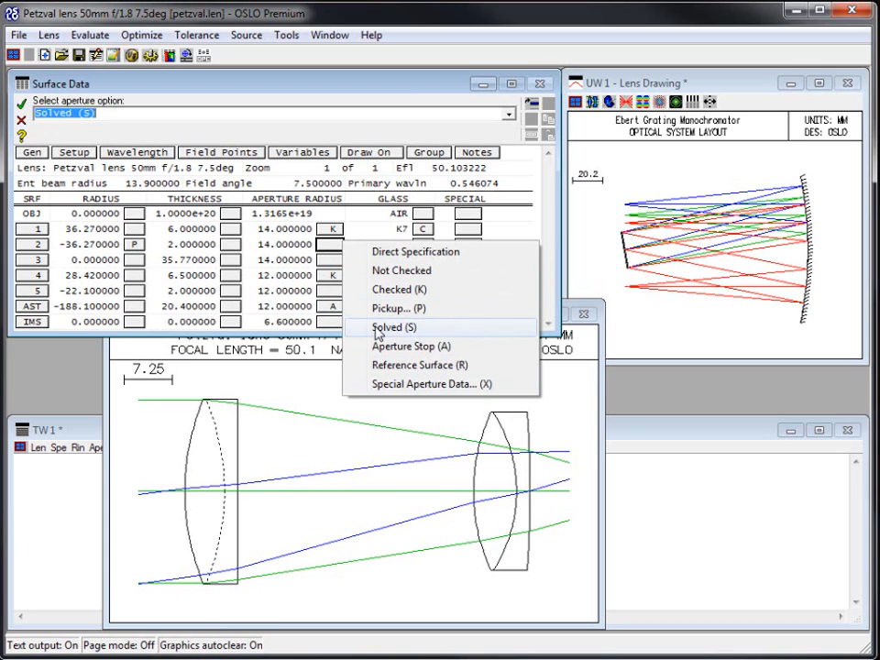
{"action": "key", "text": "Escape"}
{"action": "left_click", "coordinate": [179, 244]}
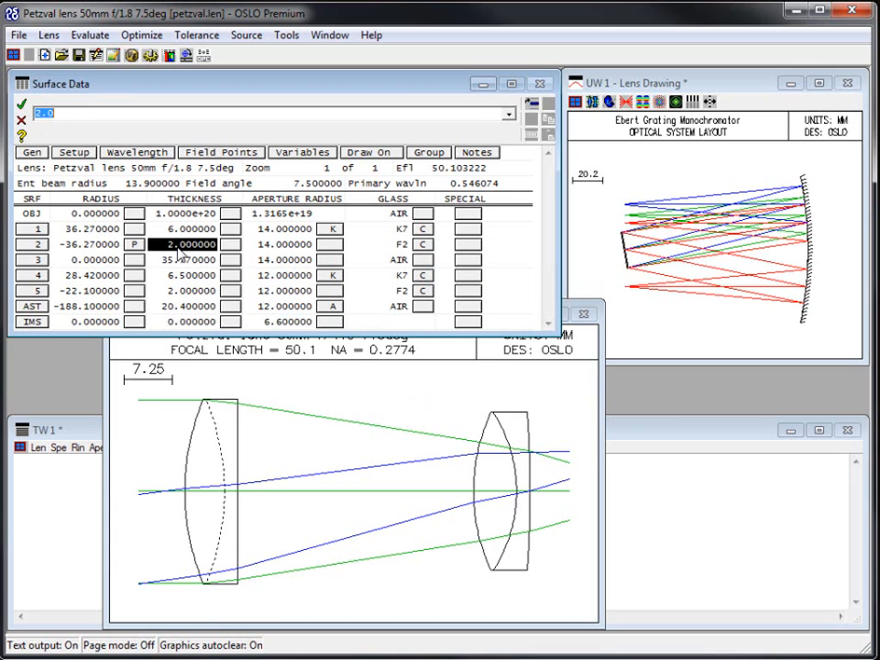
{"action": "left_click", "coordinate": [266, 262]}
{"action": "left_click", "coordinate": [426, 275]}
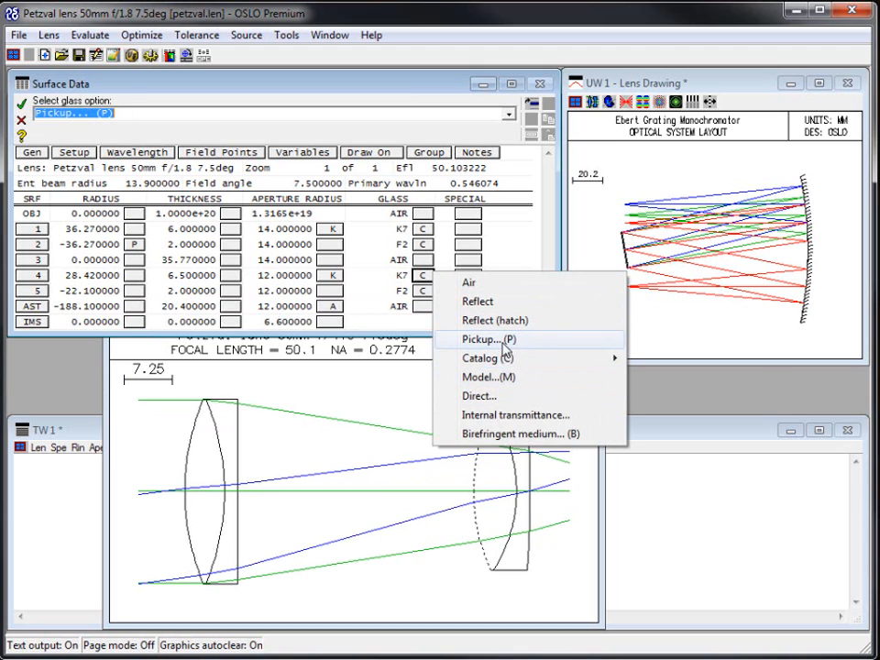
{"action": "mouse_move", "coordinate": [505, 368]}
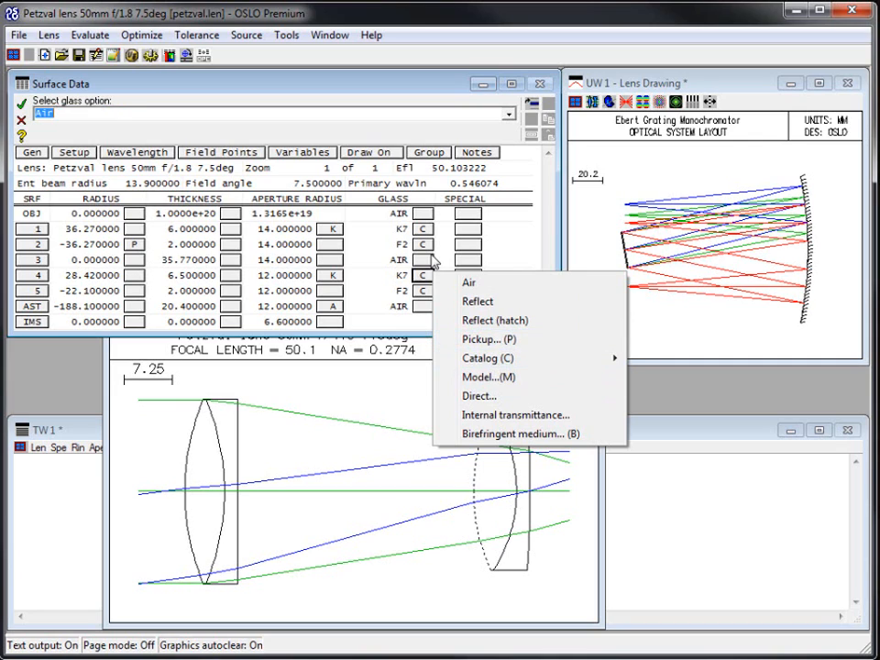
{"action": "left_click", "coordinate": [376, 85]}
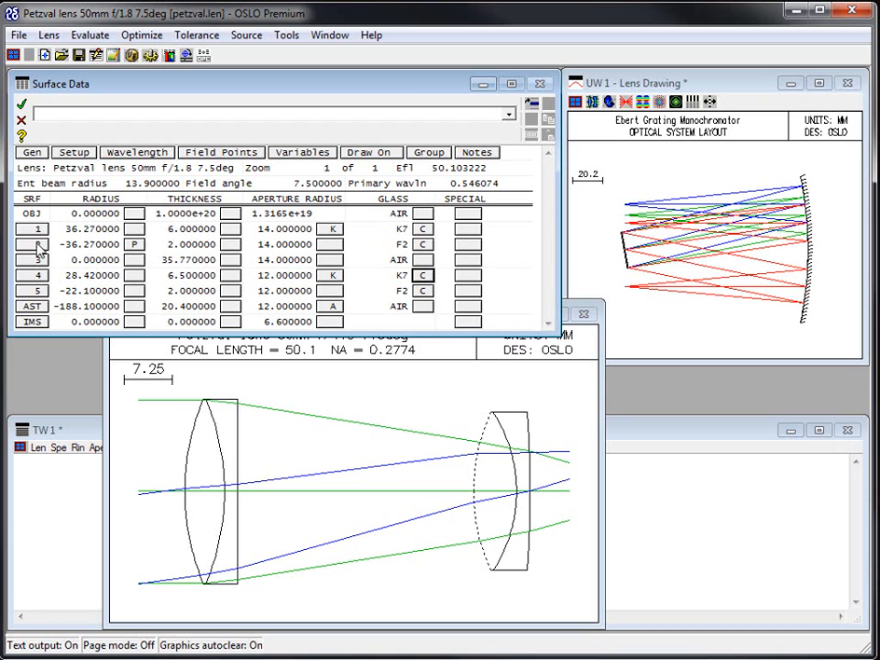
Examine surface 3's special data types, view its polynomial asphere Conic/Toric data, and return to the surface data spreadsheet.
{"action": "left_click", "coordinate": [469, 259]}
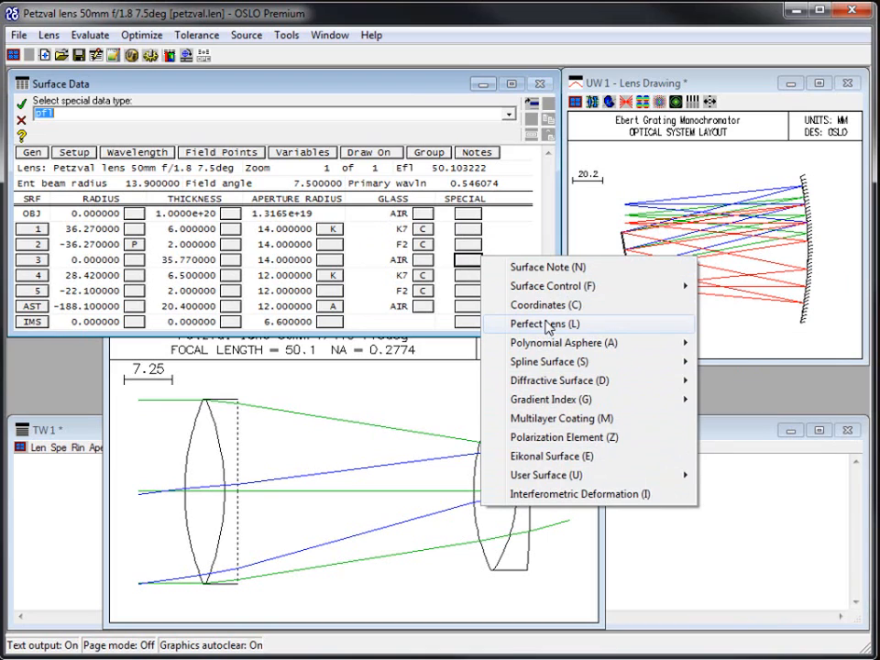
{"action": "mouse_move", "coordinate": [563, 386]}
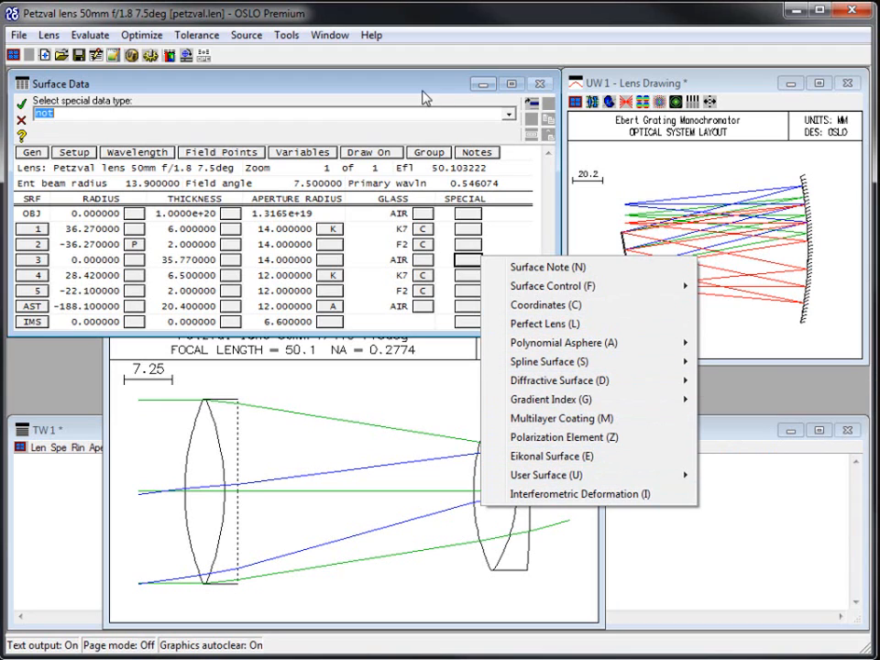
{"action": "mouse_move", "coordinate": [573, 346]}
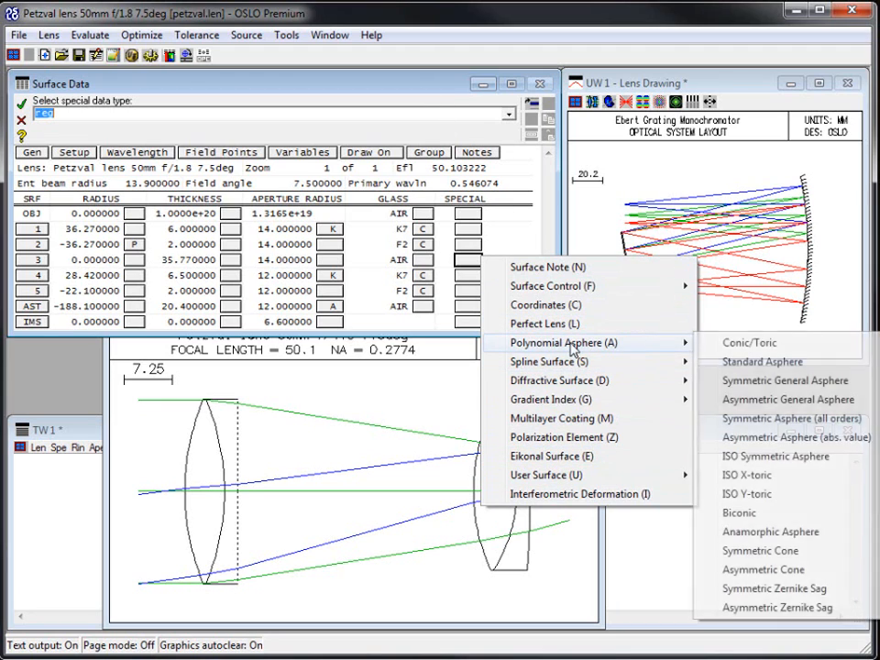
{"action": "left_click", "coordinate": [750, 344]}
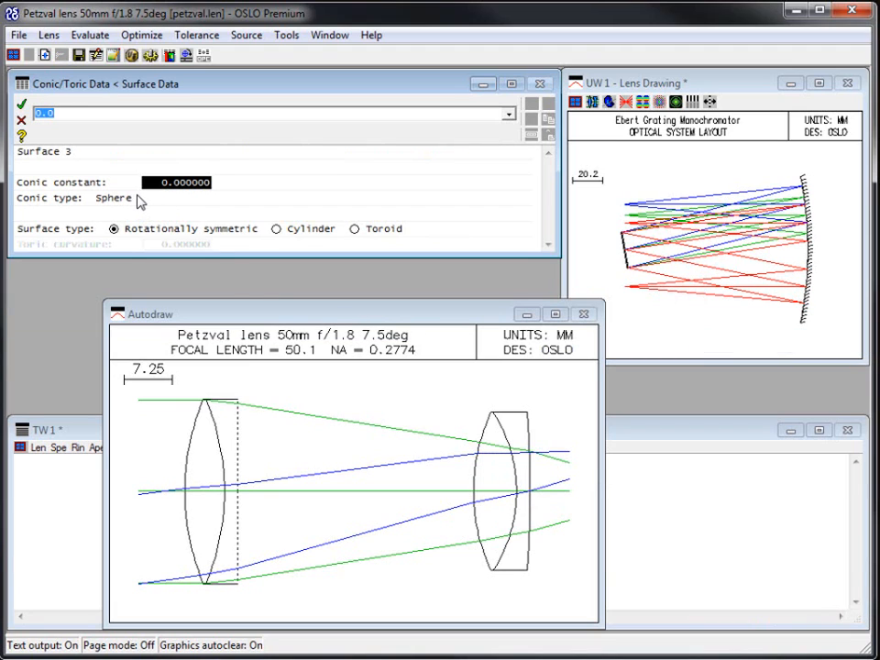
{"action": "left_click", "coordinate": [22, 104]}
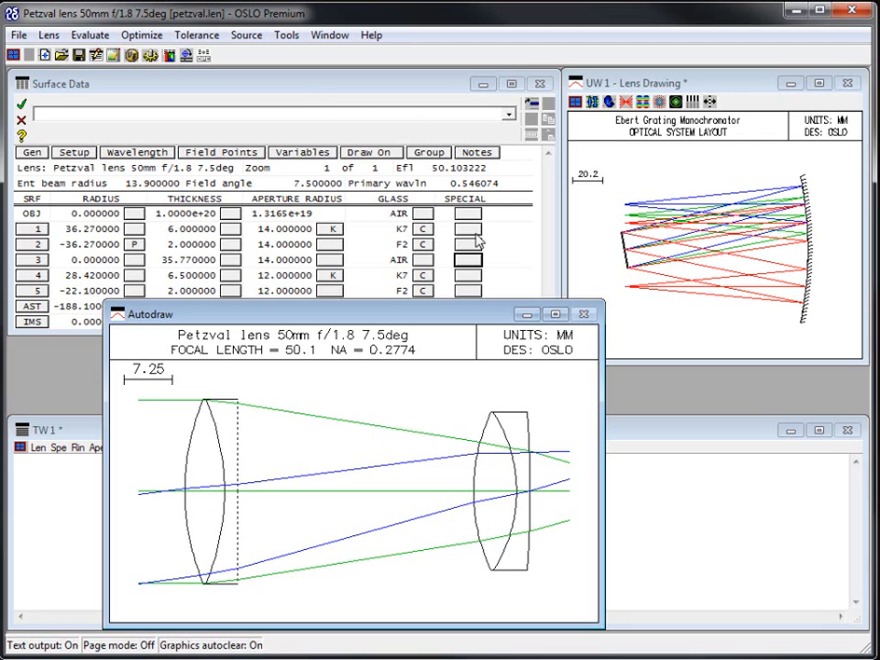
{"action": "left_click", "coordinate": [440, 91]}
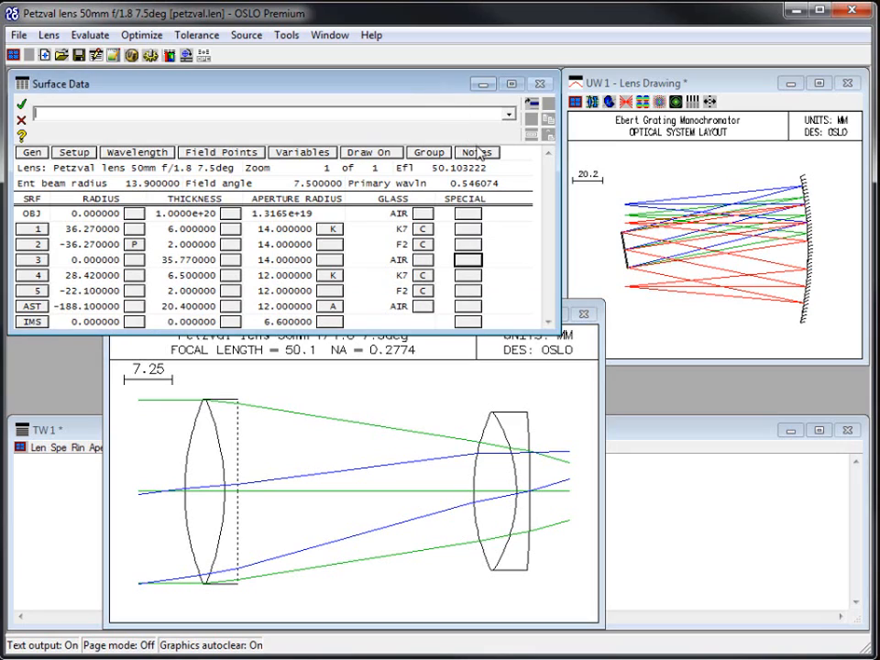
Add the surface note "hi mom" to surface 2 through its special data.
{"action": "left_click", "coordinate": [483, 243]}
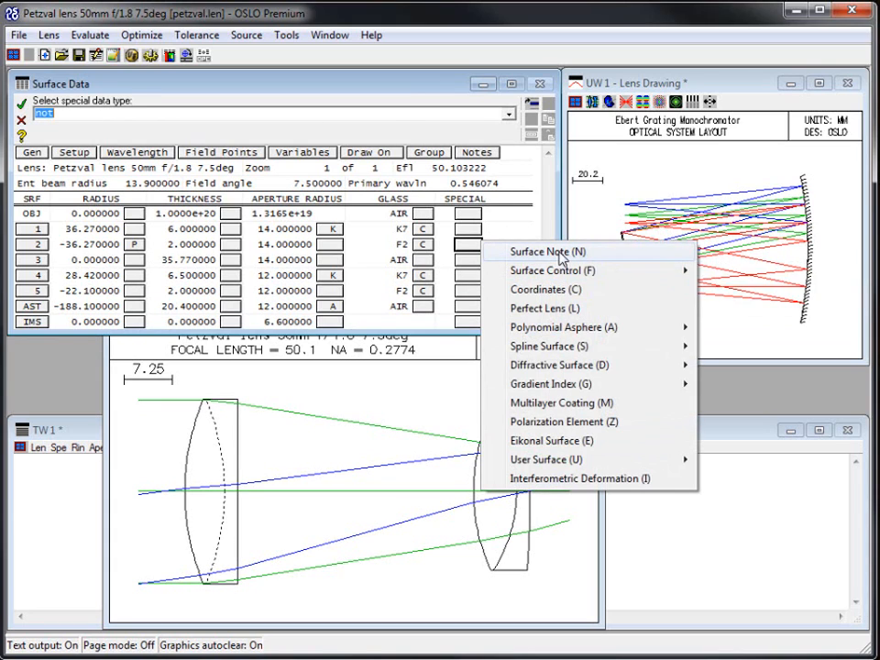
{"action": "left_click", "coordinate": [563, 252]}
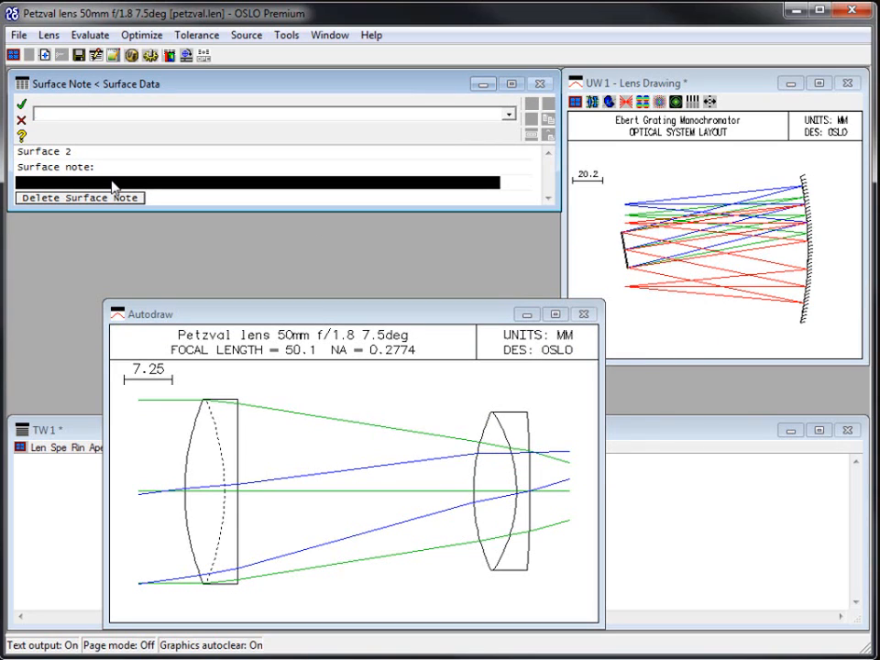
{"action": "type", "text": "hi mom"}
{"action": "key", "text": "Return"}
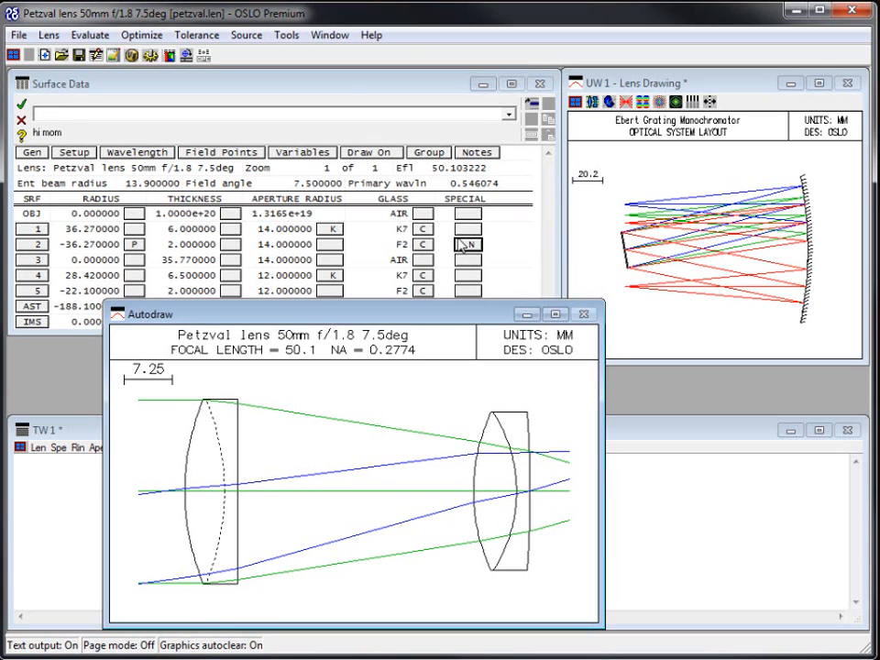
{"action": "left_click", "coordinate": [334, 98]}
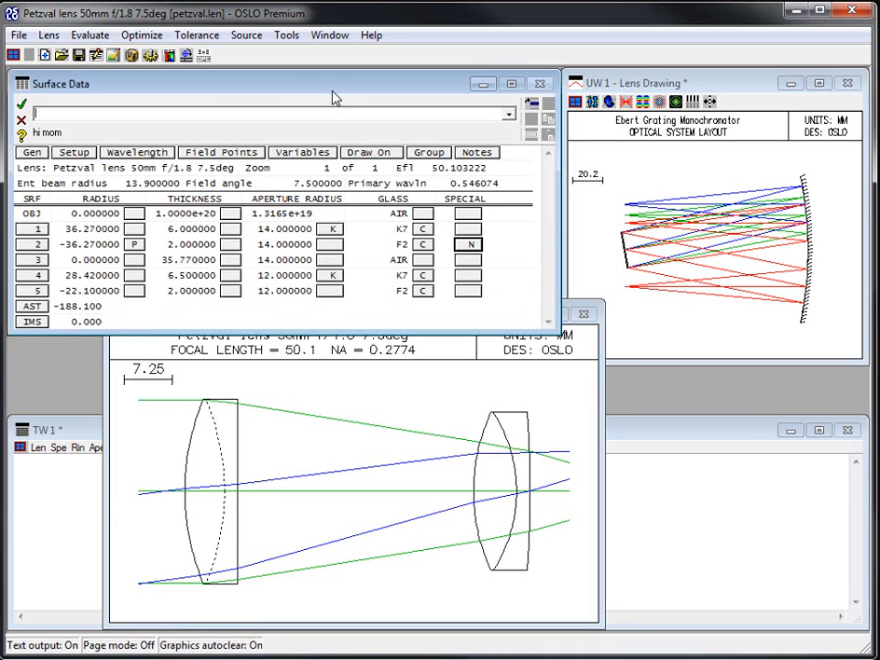
List all types of lens data for all surfaces in the text window.
{"action": "left_click", "coordinate": [54, 37]}
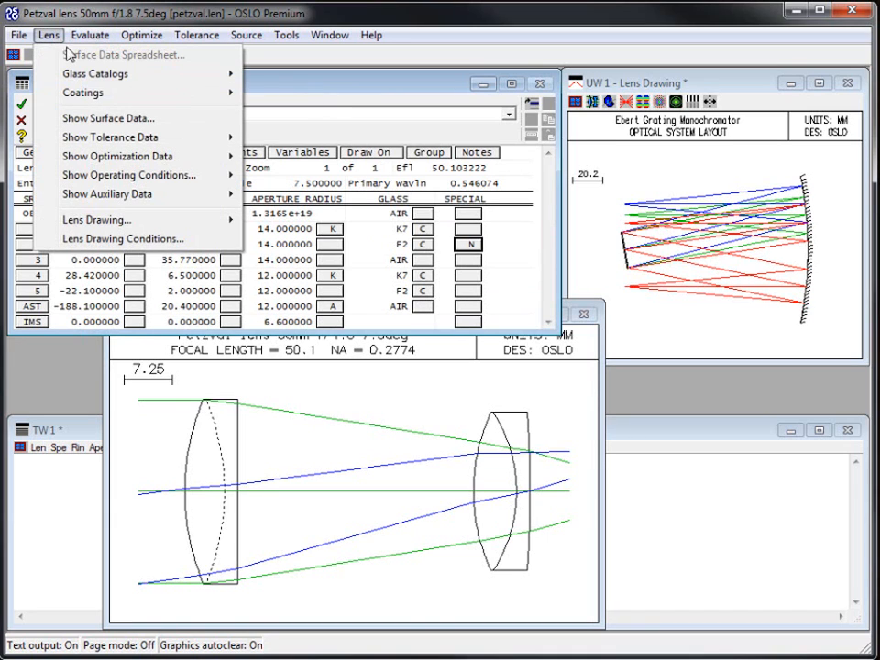
{"action": "left_click", "coordinate": [134, 122]}
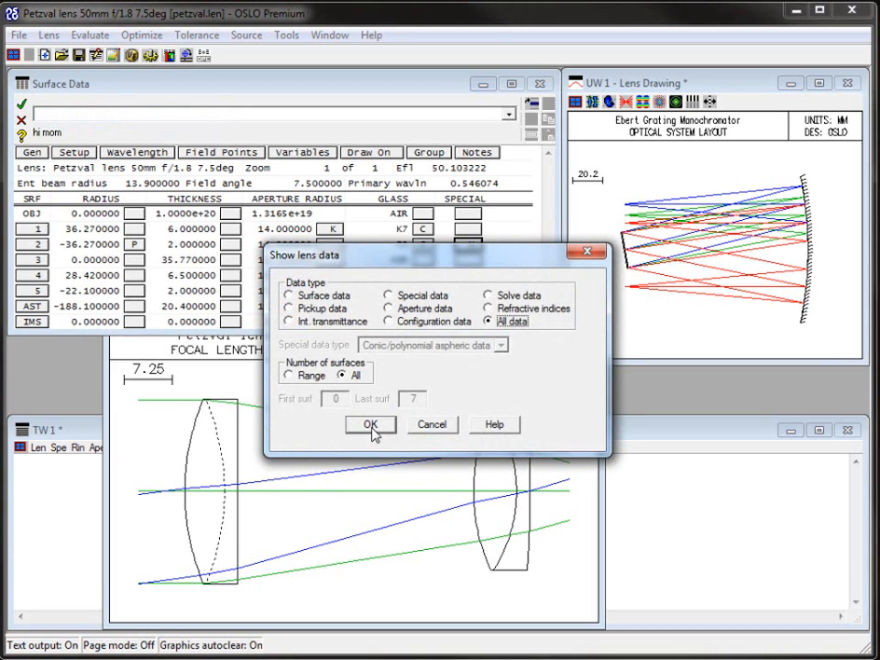
{"action": "left_click", "coordinate": [370, 424]}
Review the listed refractive indices, internal transmittance, system notes, apertures and wavelengths, finishing at the lens data with the surface note.
{"action": "scroll", "coordinate": [380, 541], "scroll_direction": "up", "scroll_amount": 5}
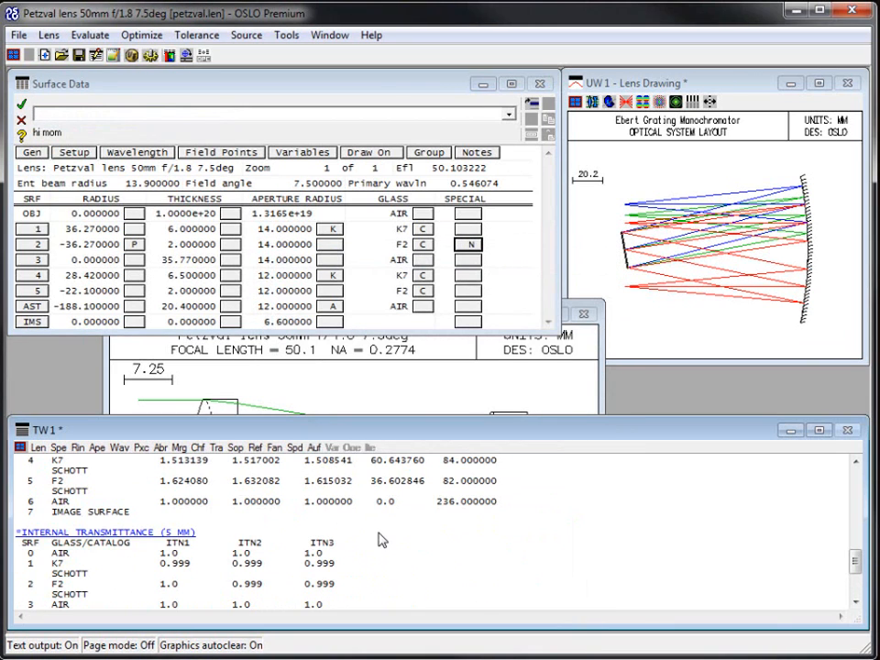
{"action": "scroll", "coordinate": [379, 538], "scroll_direction": "down", "scroll_amount": 4}
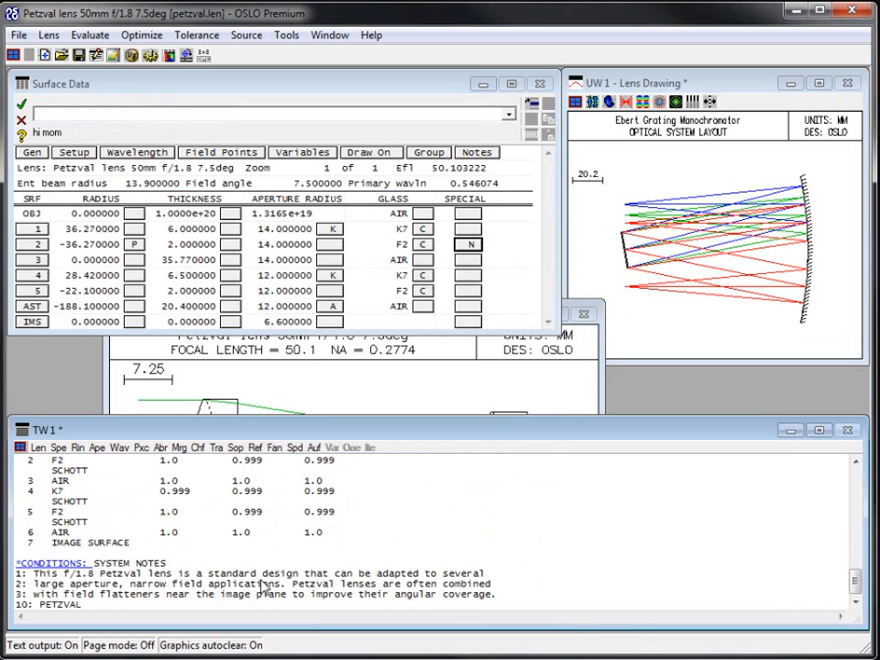
{"action": "scroll", "coordinate": [193, 590], "scroll_direction": "up", "scroll_amount": 10}
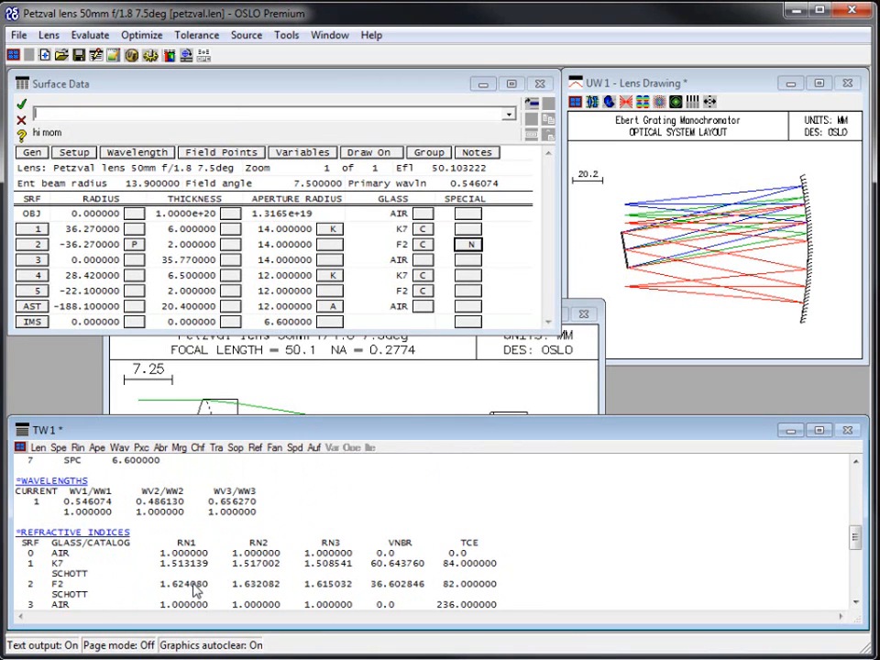
{"action": "scroll", "coordinate": [324, 590], "scroll_direction": "down", "scroll_amount": 3}
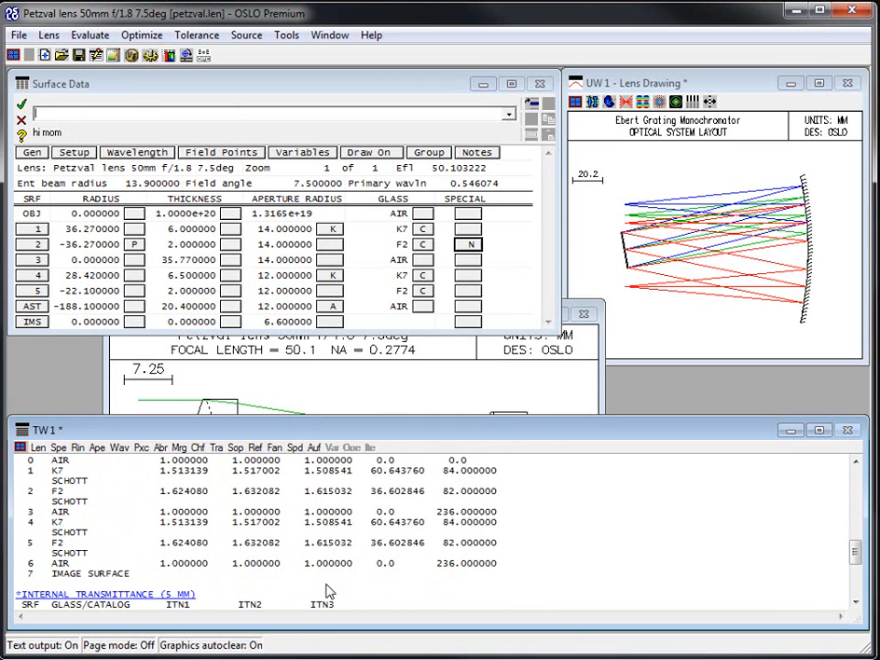
{"action": "scroll", "coordinate": [327, 591], "scroll_direction": "up", "scroll_amount": 10}
{"action": "scroll", "coordinate": [328, 592], "scroll_direction": "down", "scroll_amount": 4}
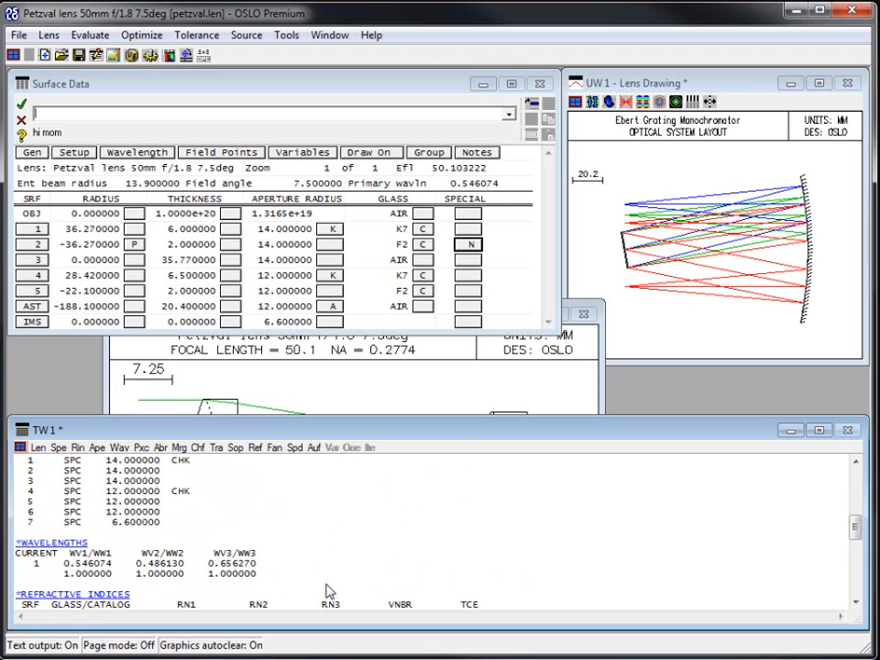
{"action": "scroll", "coordinate": [327, 591], "scroll_direction": "down", "scroll_amount": 6}
{"action": "scroll", "coordinate": [327, 590], "scroll_direction": "up", "scroll_amount": 4}
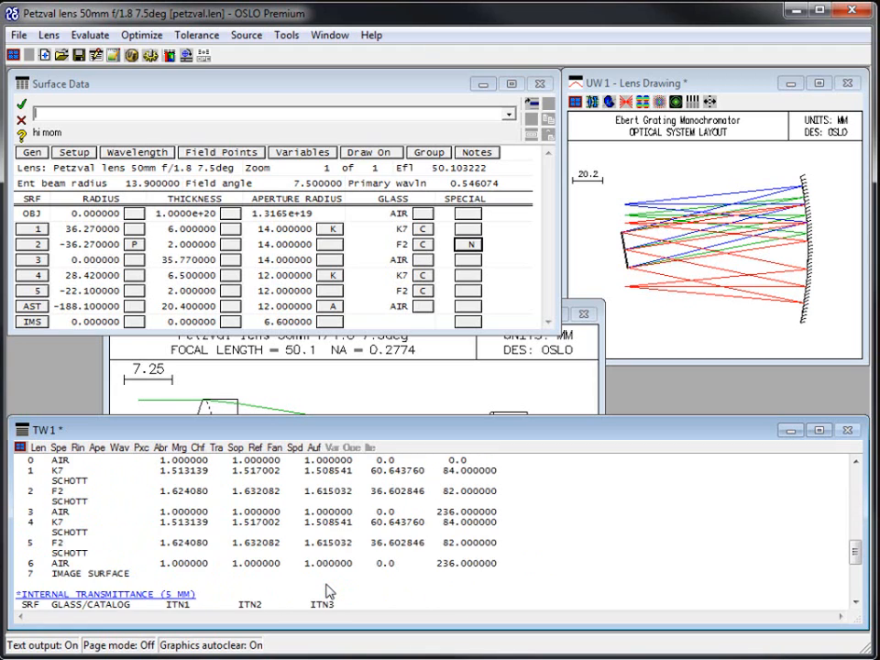
{"action": "scroll", "coordinate": [327, 591], "scroll_direction": "up", "scroll_amount": 12}
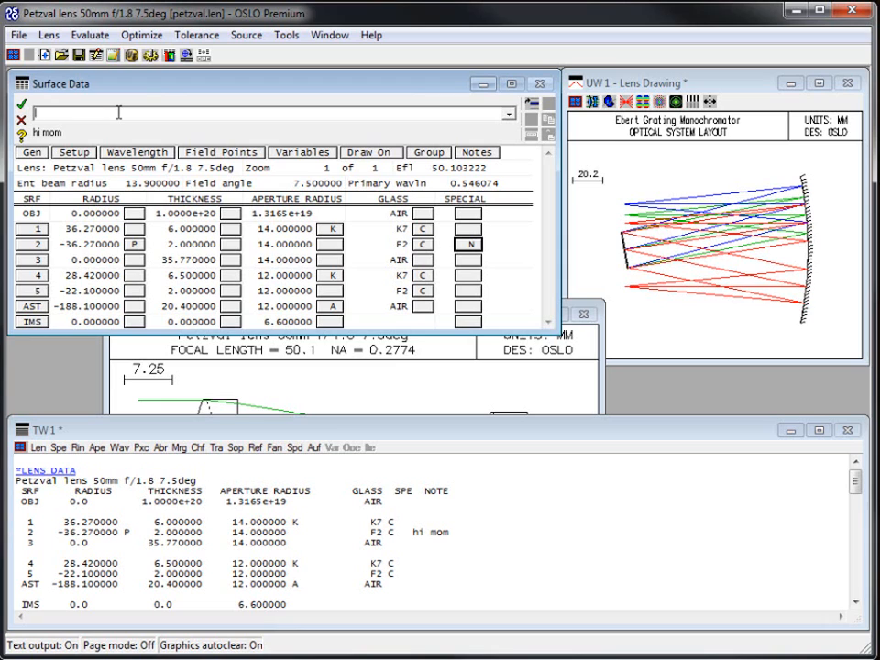
Examine the special data types available for surface 5, leaving without choosing one.
{"action": "left_click", "coordinate": [468, 291]}
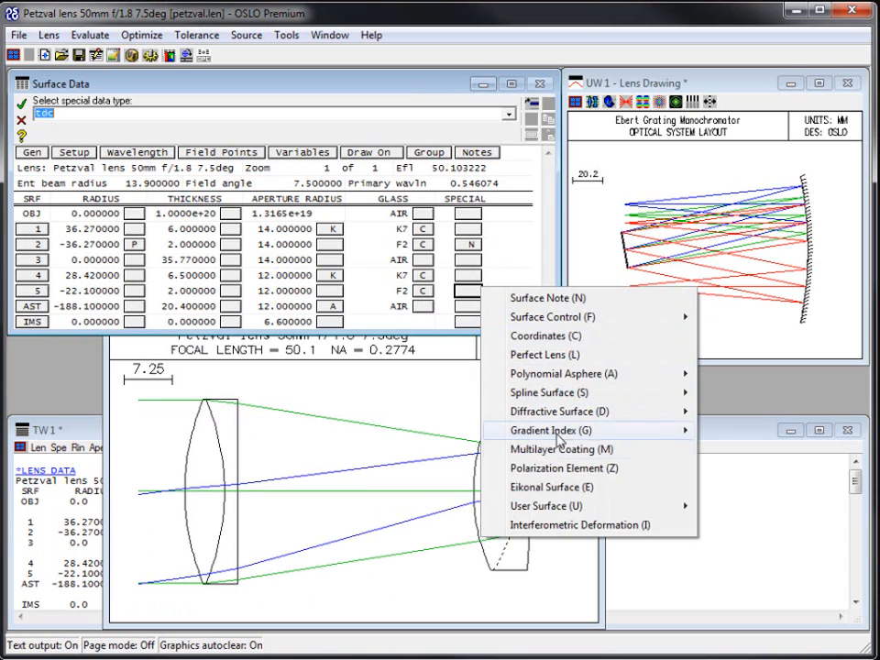
{"action": "left_click", "coordinate": [341, 88]}
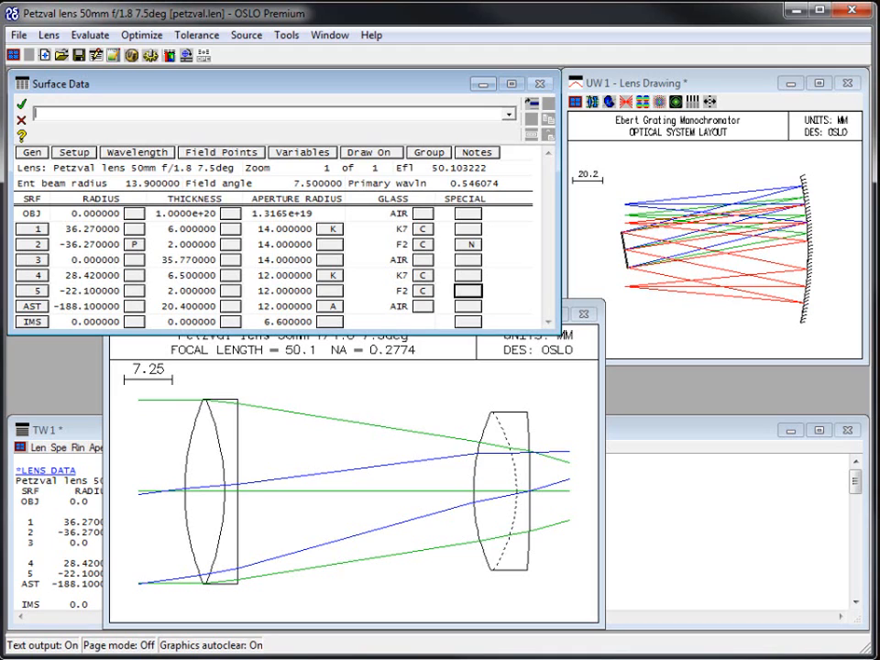
Select the rows of surfaces 4, 3, 2 and 1 one at a time to see each surface highlighted in the drawing.
{"action": "left_click", "coordinate": [31, 275]}
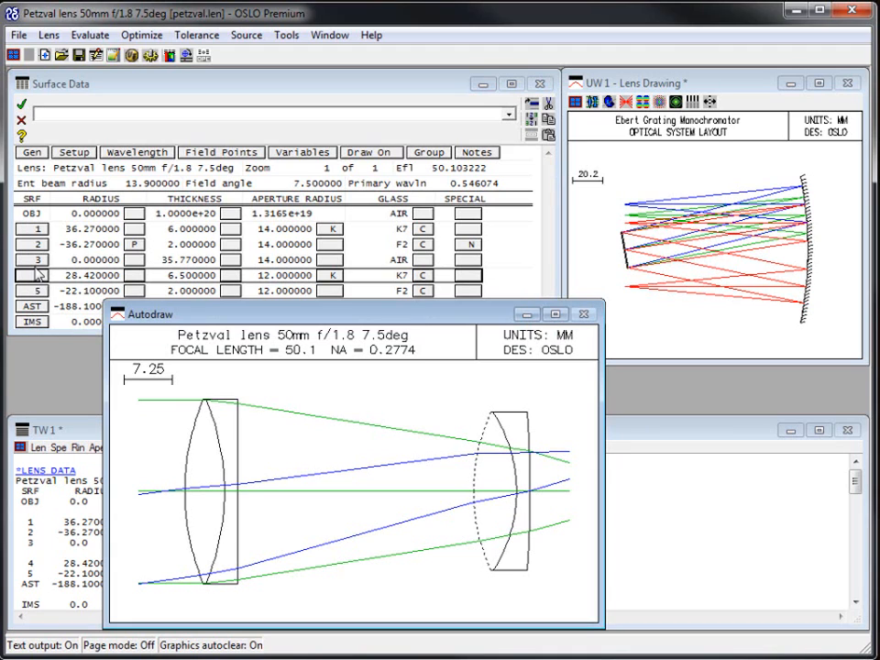
{"action": "left_click", "coordinate": [30, 259]}
{"action": "left_click", "coordinate": [30, 244]}
{"action": "left_click", "coordinate": [30, 230]}
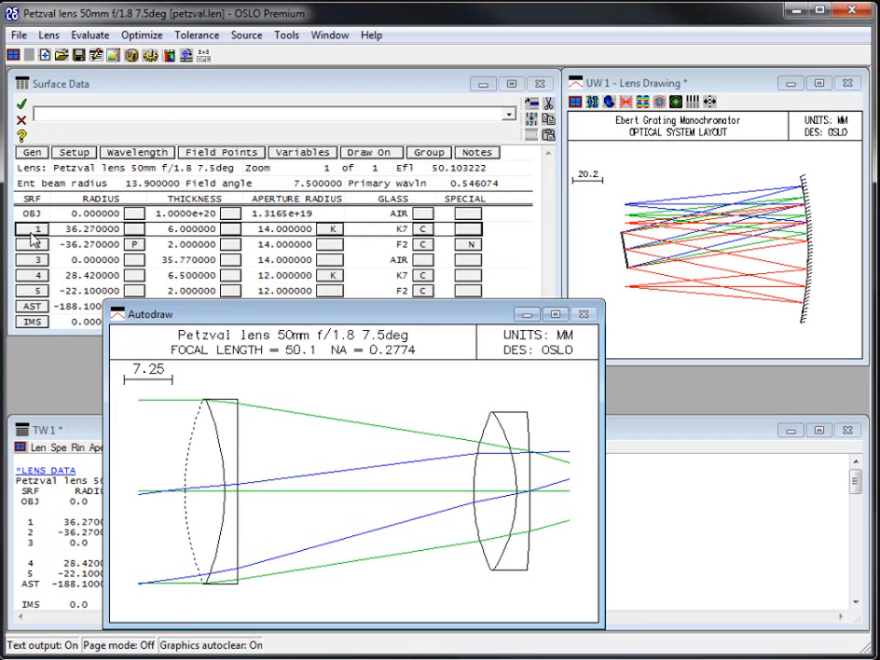
Select surfaces 1 to 3 as a block of rows, and extend a block from surface 1 to surface 5.
{"action": "left_click", "coordinate": [31, 233]}
{"action": "left_click", "coordinate": [32, 244]}
{"action": "left_click", "coordinate": [32, 262]}
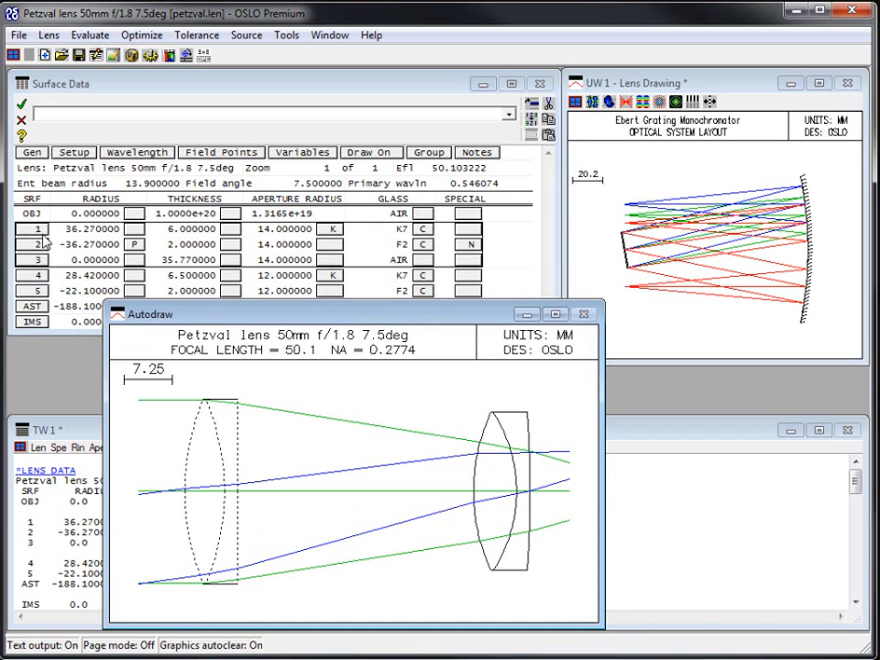
{"action": "left_click", "coordinate": [40, 232]}
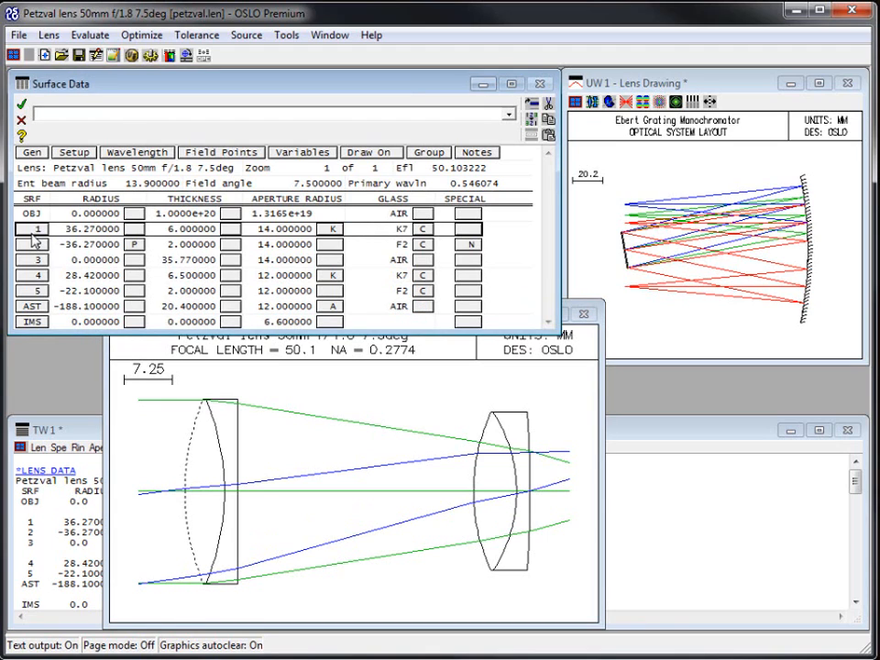
{"action": "left_click", "coordinate": [34, 260]}
{"action": "left_click", "coordinate": [36, 275]}
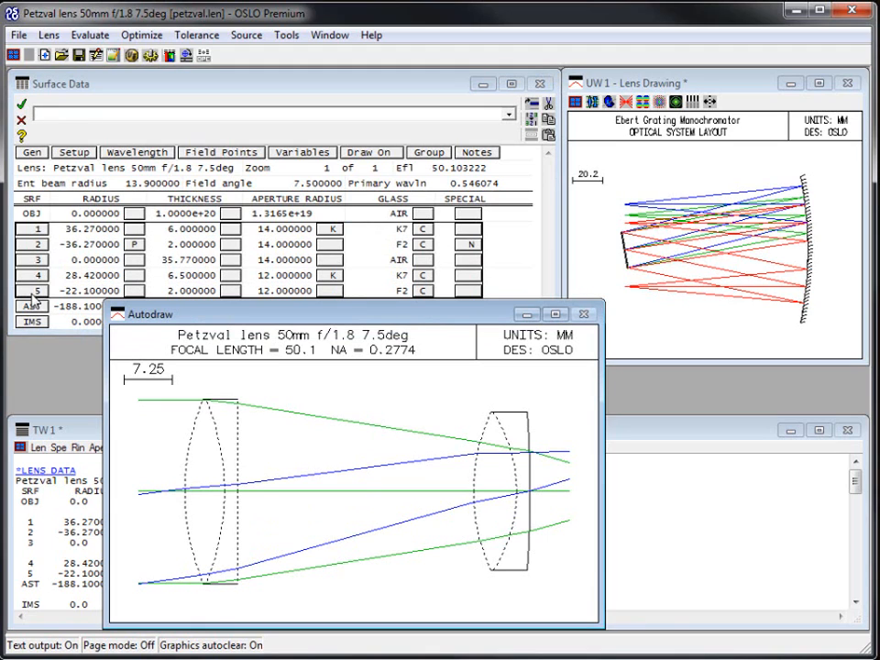
Practise selecting row ranges of different lengths starting at surface 1, finishing with surfaces 1 to 5 selected as a range.
{"action": "left_click", "coordinate": [31, 229]}
{"action": "left_click", "coordinate": [35, 260]}
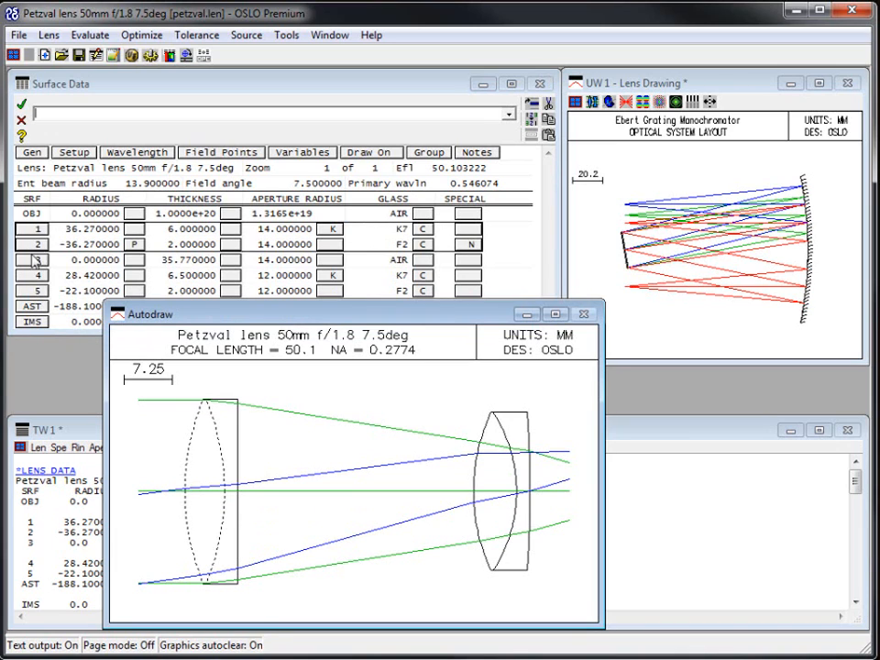
{"action": "left_click_drag", "start_coordinate": [33, 255], "coordinate": [34, 283]}
{"action": "left_click", "coordinate": [34, 246]}
{"action": "left_click", "coordinate": [34, 229]}
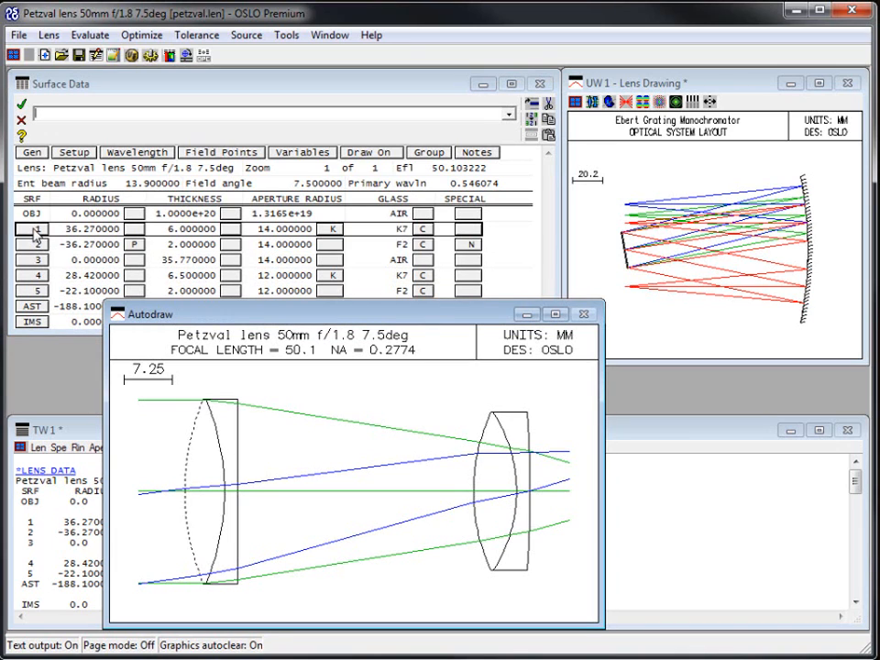
{"action": "left_click_drag", "start_coordinate": [31, 228], "coordinate": [36, 303]}
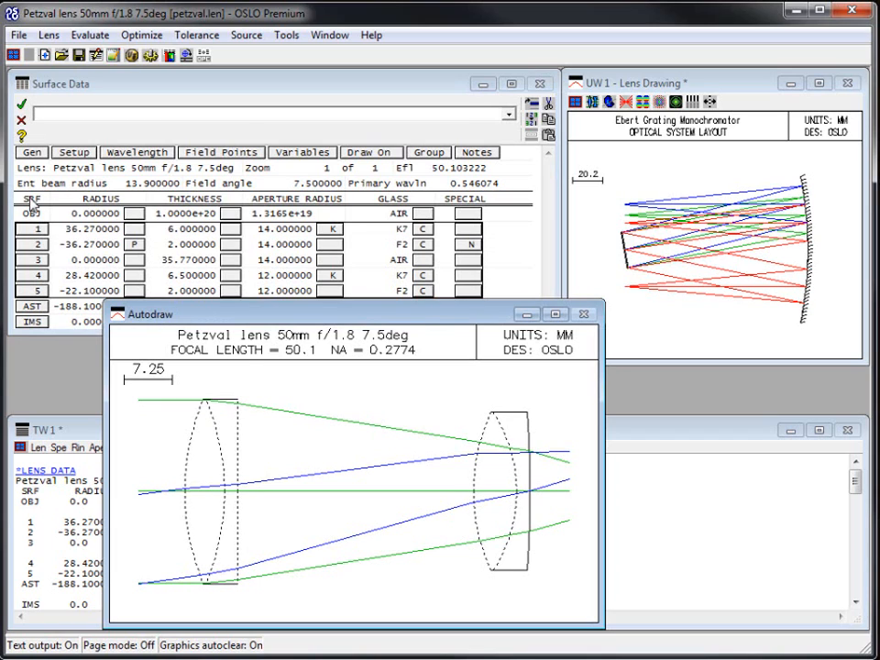
{"action": "left_click", "coordinate": [33, 231]}
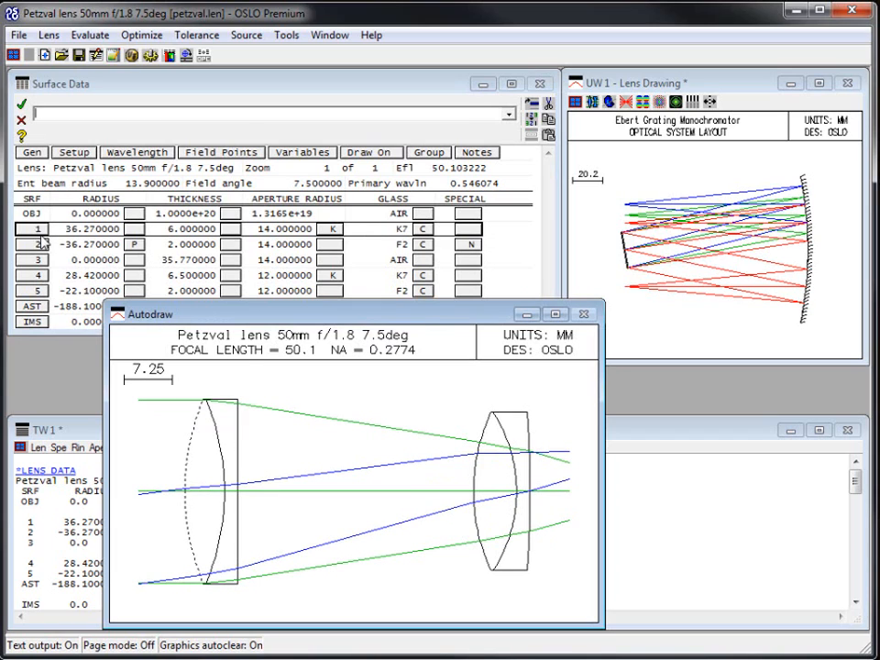
{"action": "left_click", "coordinate": [35, 291], "text": "shift"}
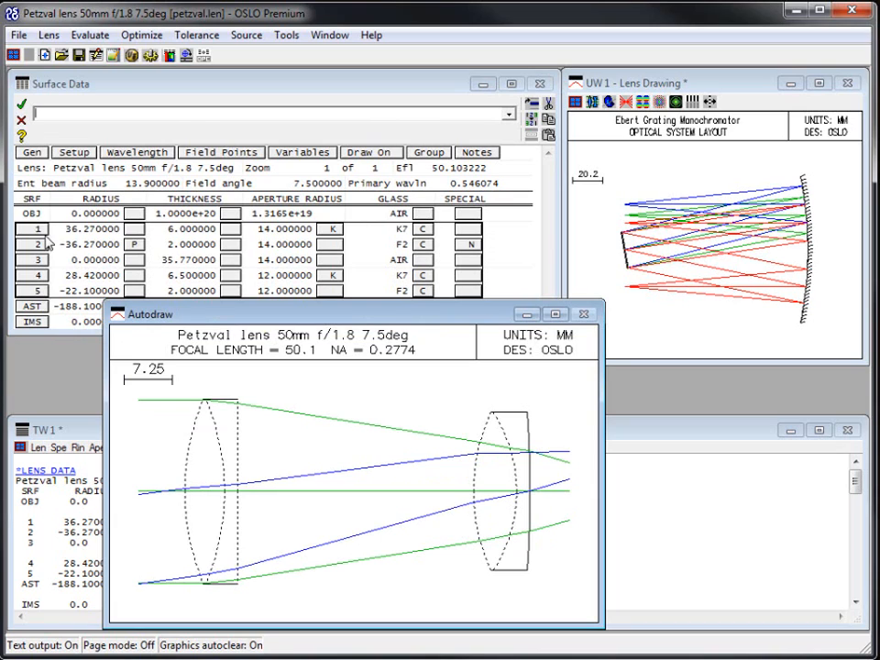
Insert a new surface directly after surface 3.
{"action": "left_click", "coordinate": [33, 260]}
{"action": "key", "text": "Insert"}
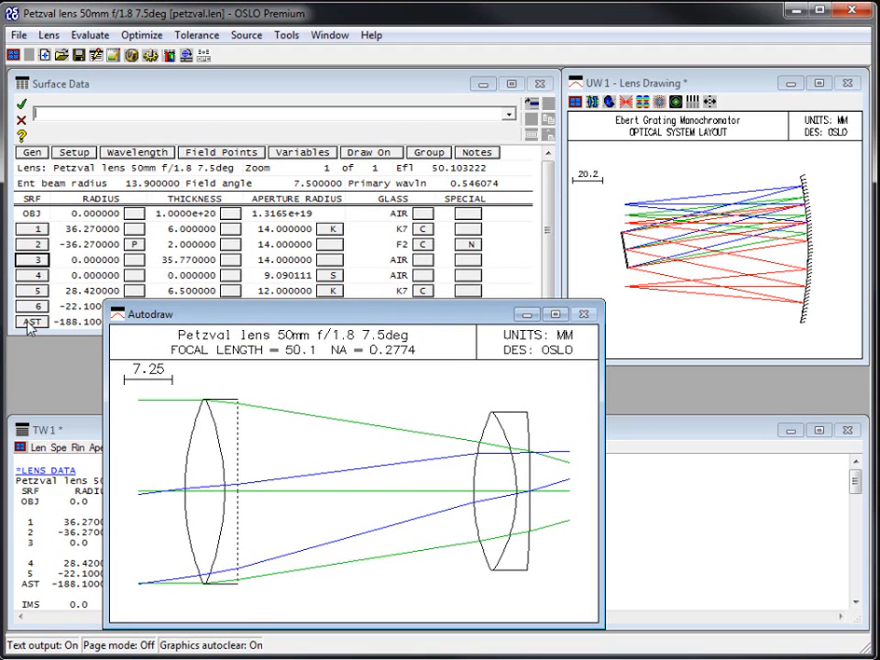
{"action": "left_click", "coordinate": [187, 96]}
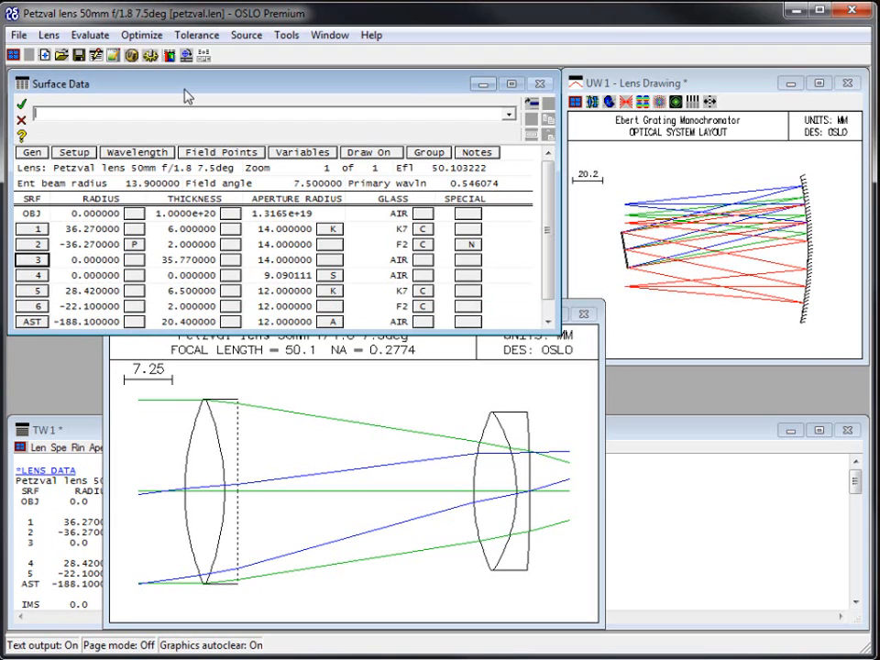
Examine the spreadsheet editing options offered for the lens title cell and for the selected surface 3 row, choosing none.
{"action": "right_click", "coordinate": [152, 170]}
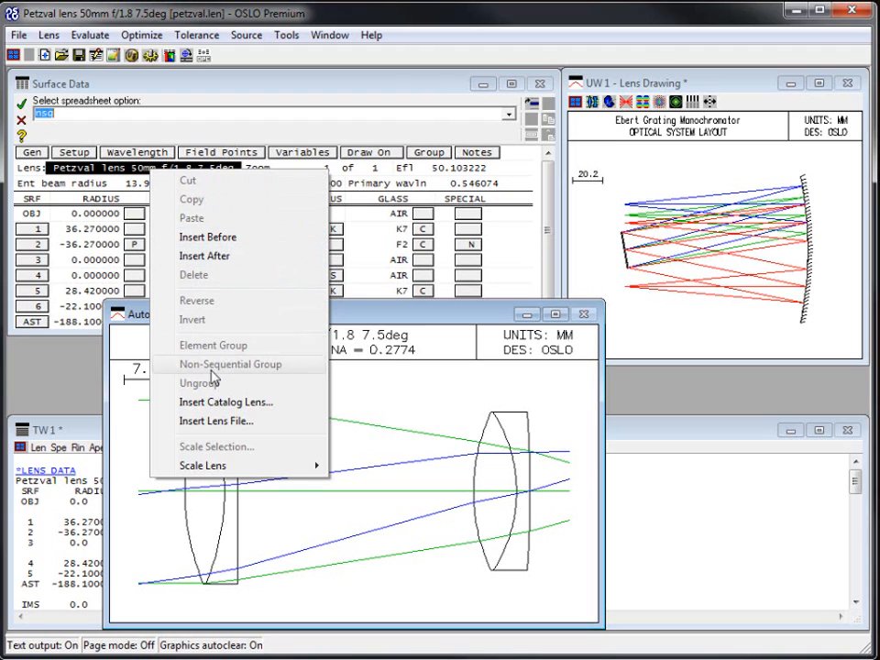
{"action": "left_click", "coordinate": [71, 260]}
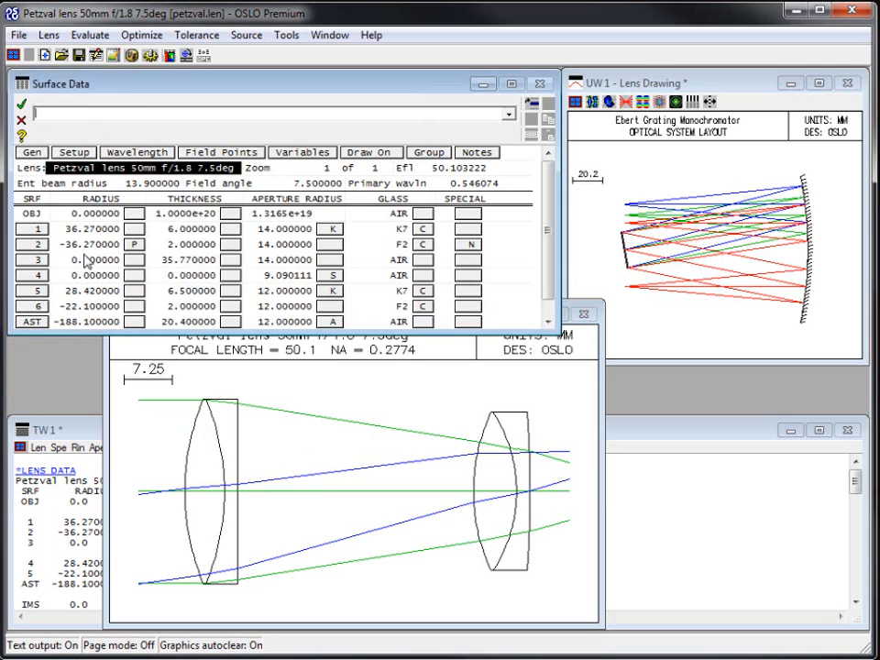
{"action": "left_click", "coordinate": [83, 248]}
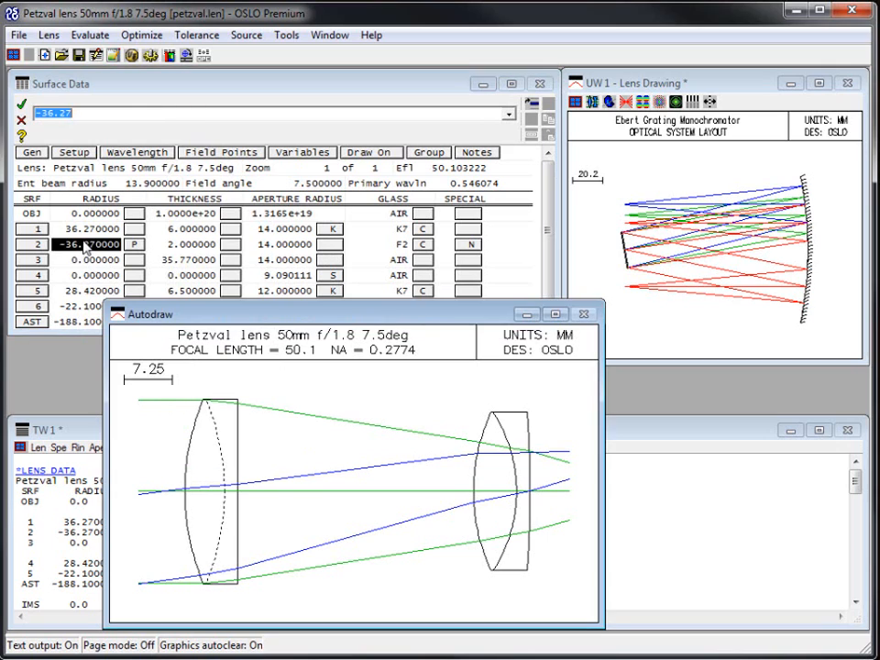
{"action": "left_click", "coordinate": [41, 263]}
{"action": "right_click", "coordinate": [92, 181]}
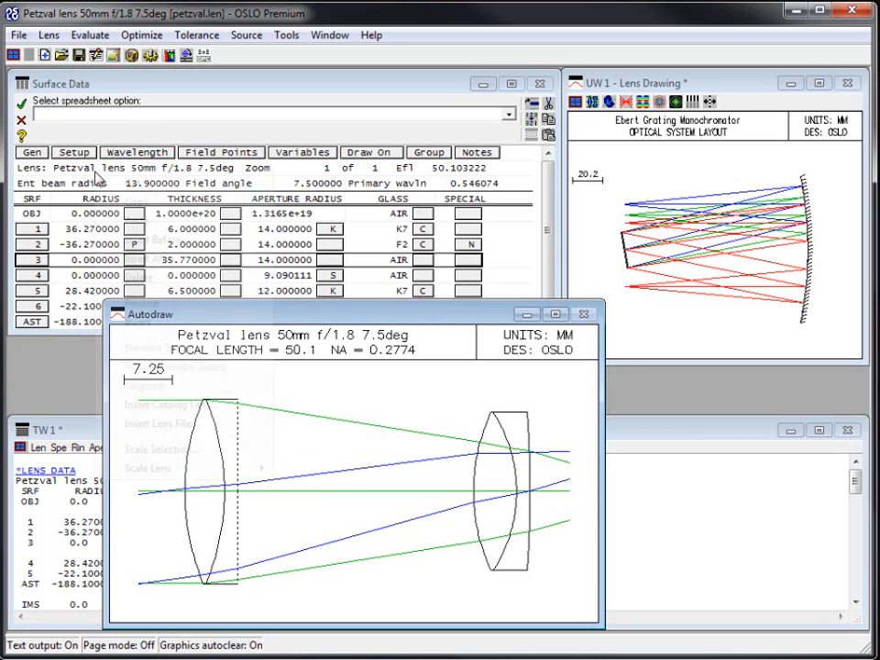
{"action": "left_click", "coordinate": [52, 210]}
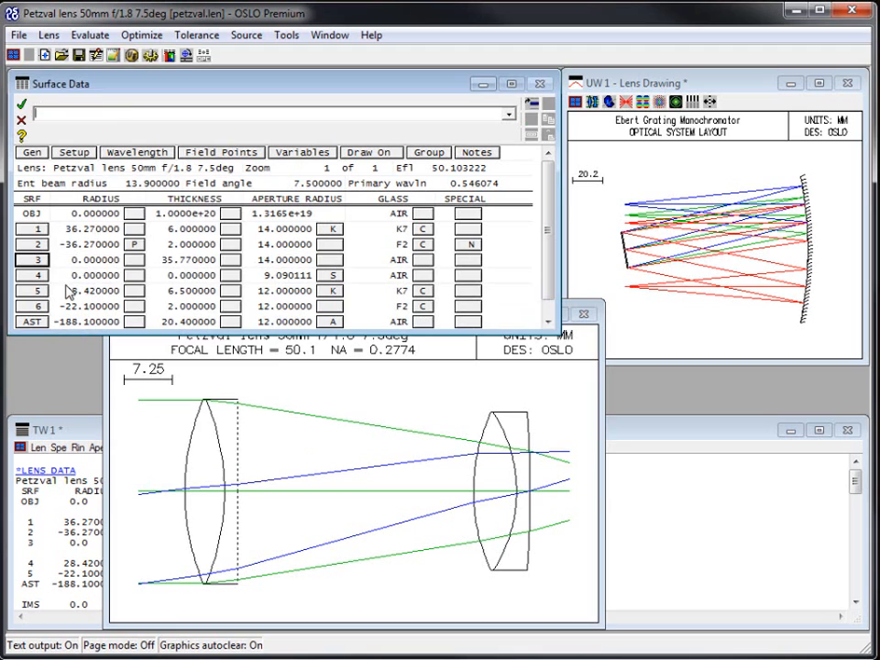
Insert a new surface before surface 1 with Insert Before from the lens title cell.
{"action": "right_click", "coordinate": [97, 170]}
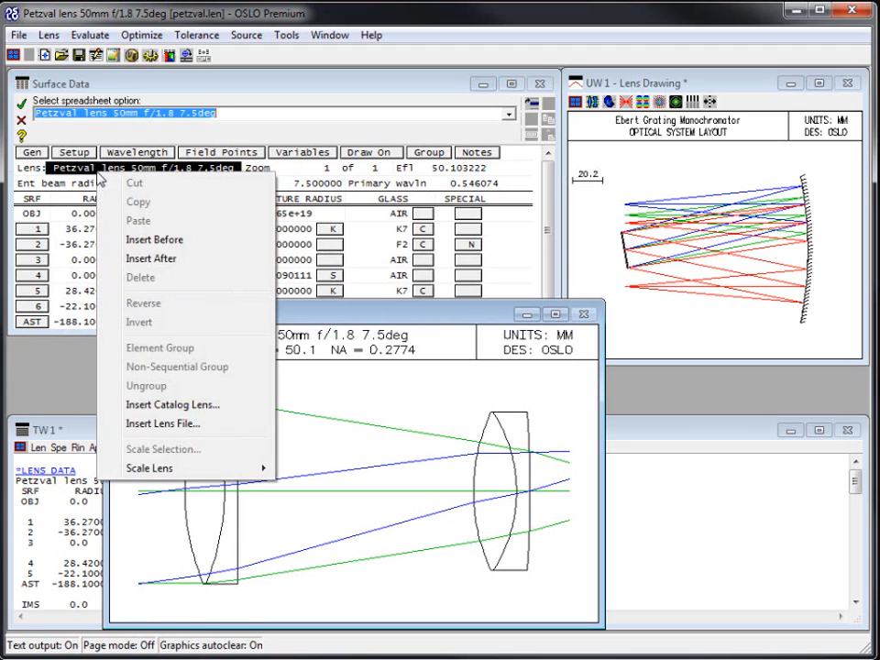
{"action": "left_click", "coordinate": [135, 241]}
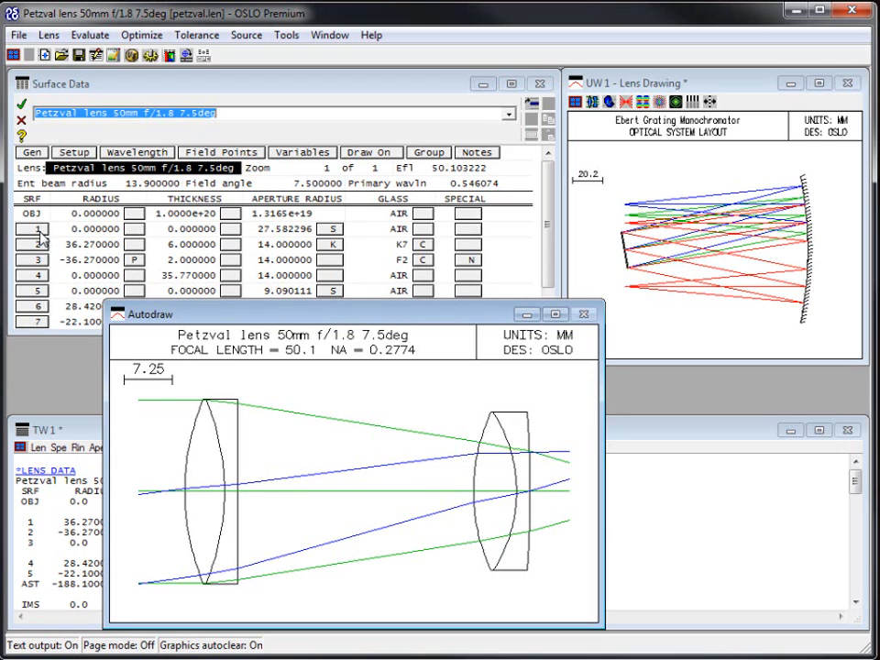
Compare the editing options offered for the selected surface 4 row with those for surface 3's aperture radius cell, choosing none.
{"action": "right_click", "coordinate": [39, 276]}
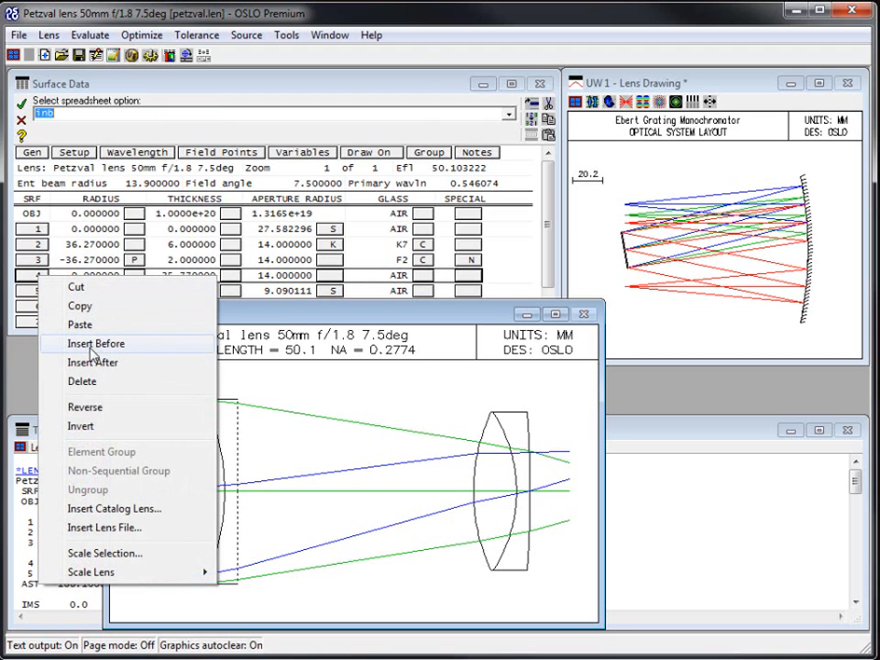
{"action": "left_click", "coordinate": [63, 245]}
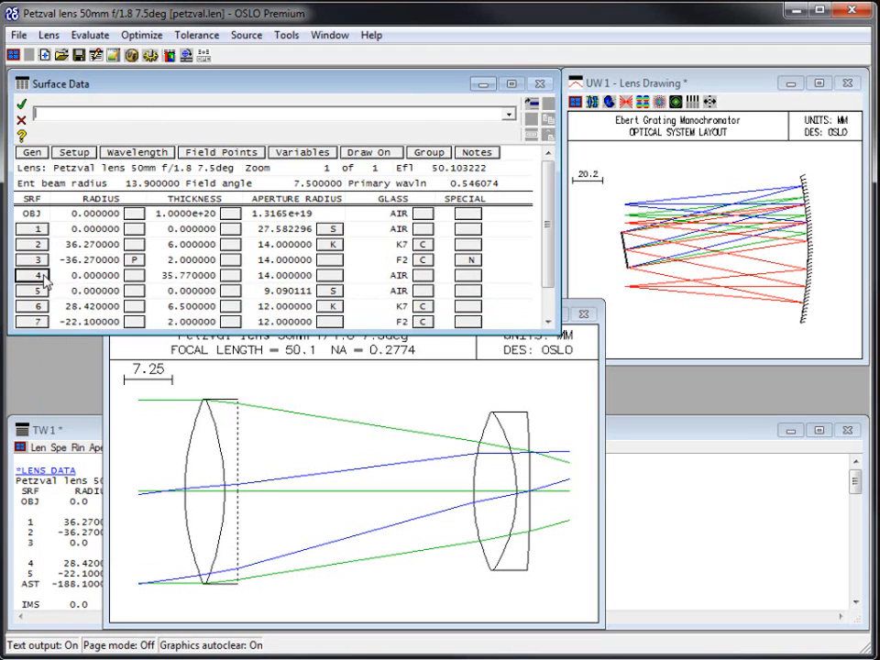
{"action": "right_click", "coordinate": [66, 276]}
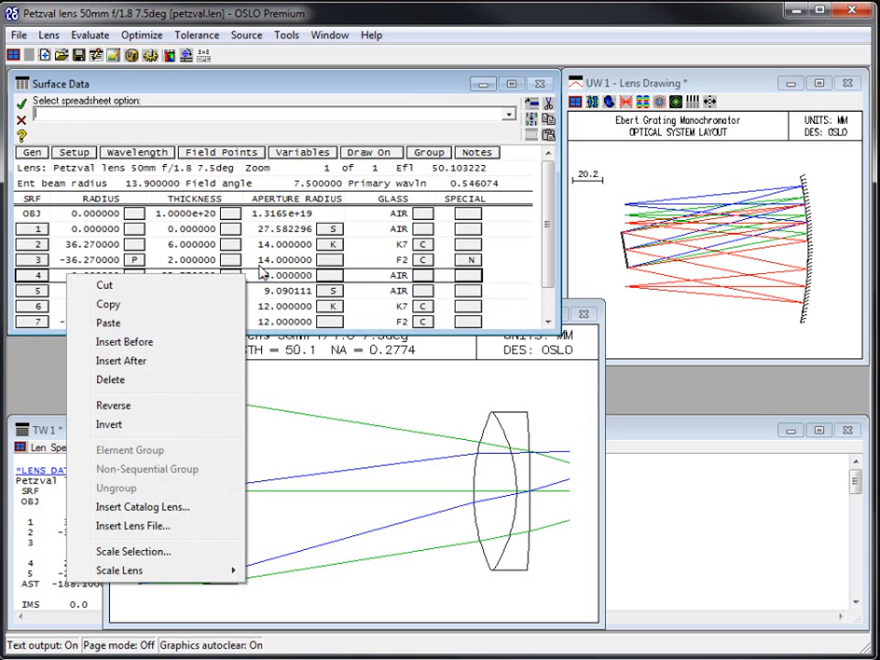
{"action": "left_click", "coordinate": [284, 261]}
{"action": "right_click", "coordinate": [291, 264]}
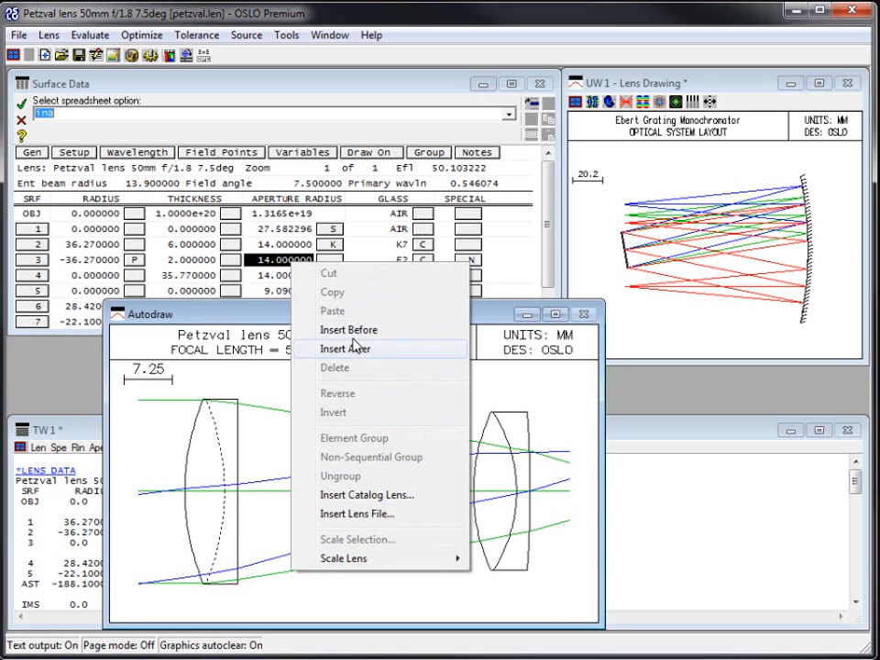
{"action": "left_click", "coordinate": [371, 229]}
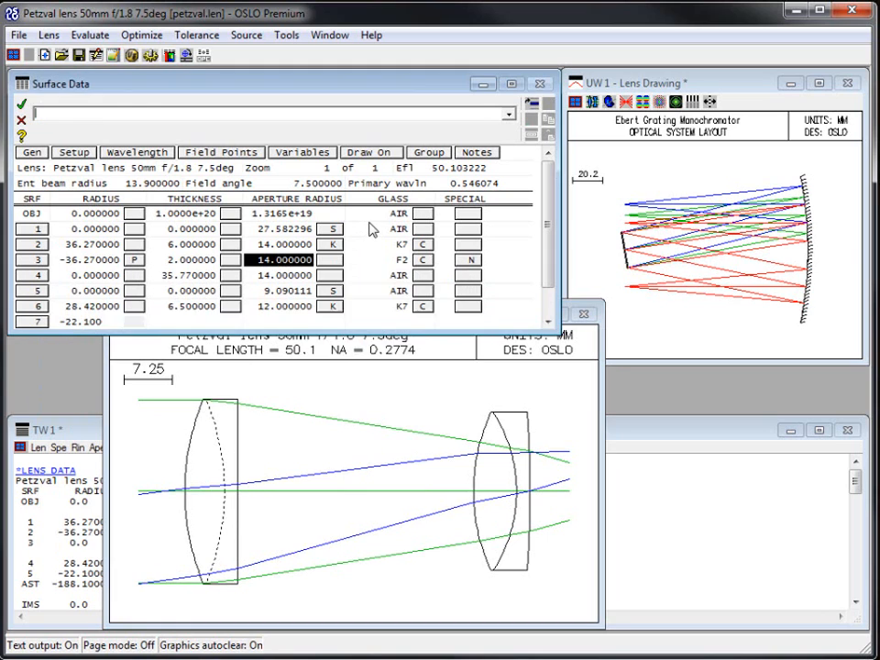
Examine the editing options available for surfaces 2 and 3 selected together, leaving without choosing one.
{"action": "left_click", "coordinate": [37, 261]}
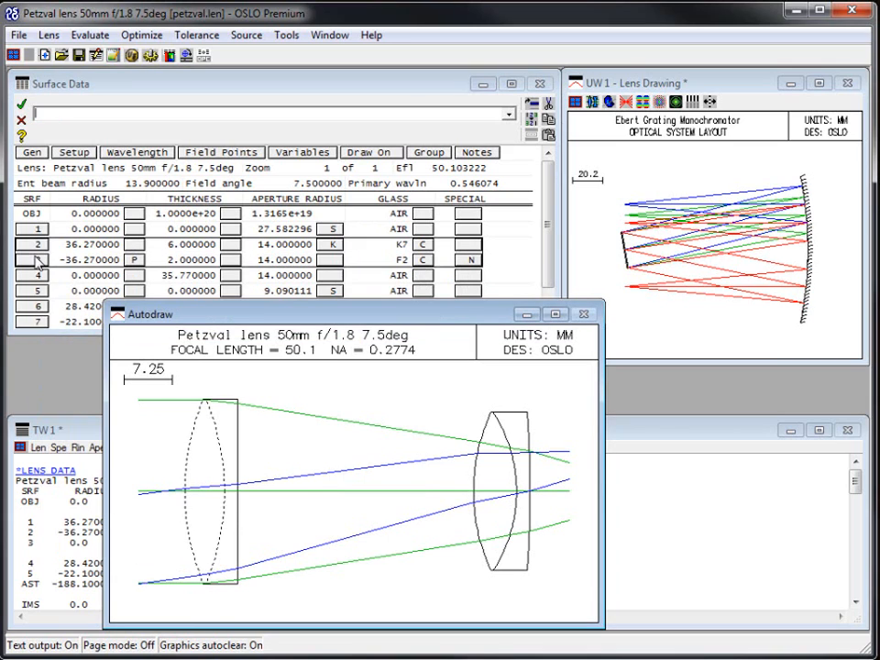
{"action": "right_click", "coordinate": [36, 246]}
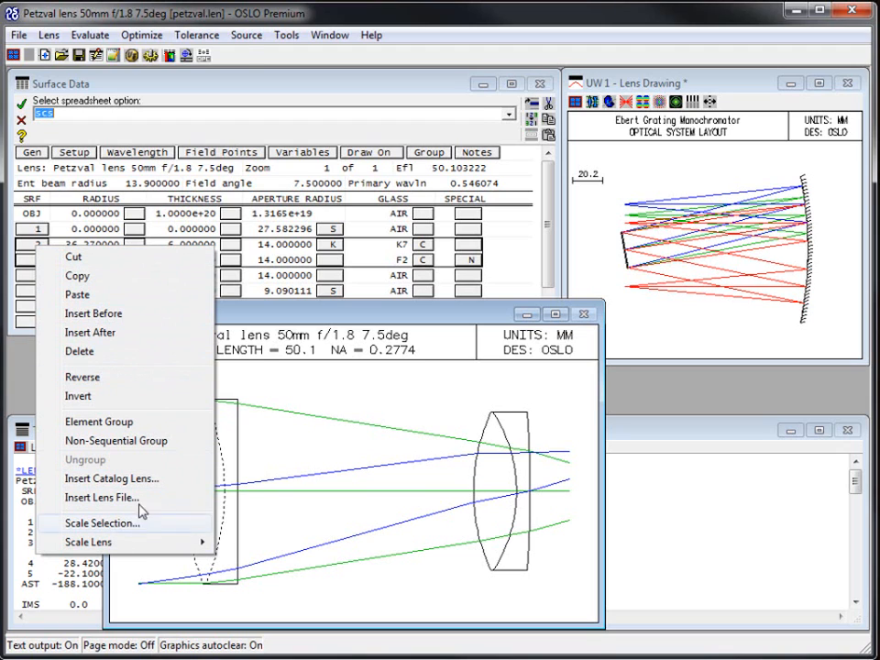
{"action": "left_click", "coordinate": [234, 90]}
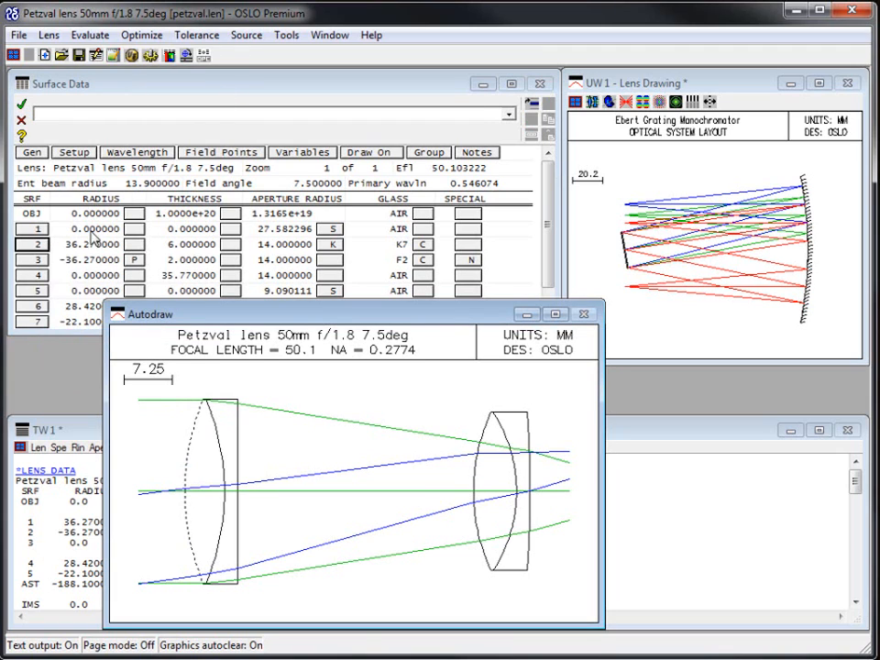
Set the thickness of surface 5 to 1.2345678.
{"action": "left_click", "coordinate": [87, 244]}
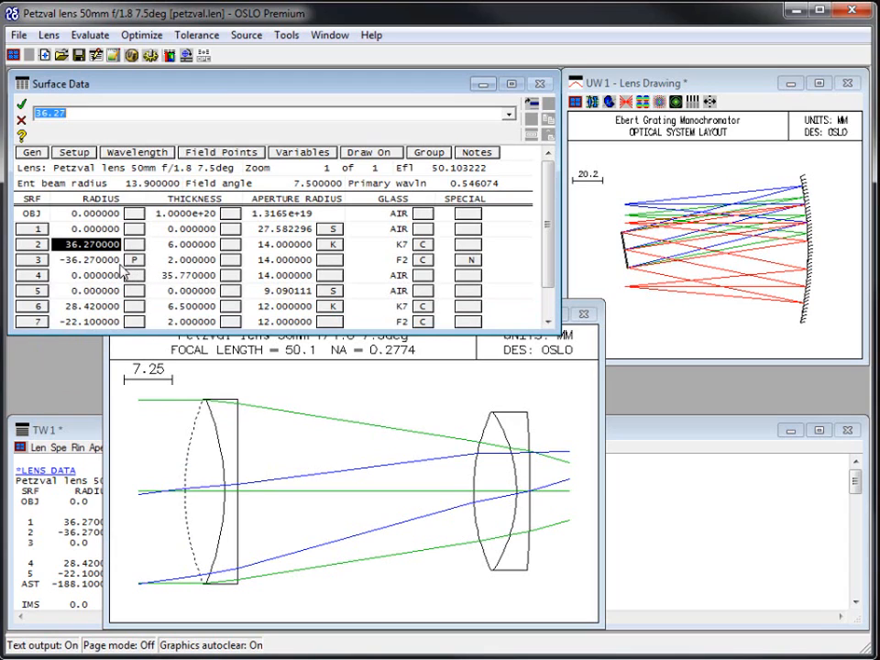
{"action": "left_click", "coordinate": [204, 292]}
{"action": "type", "text": "1"}
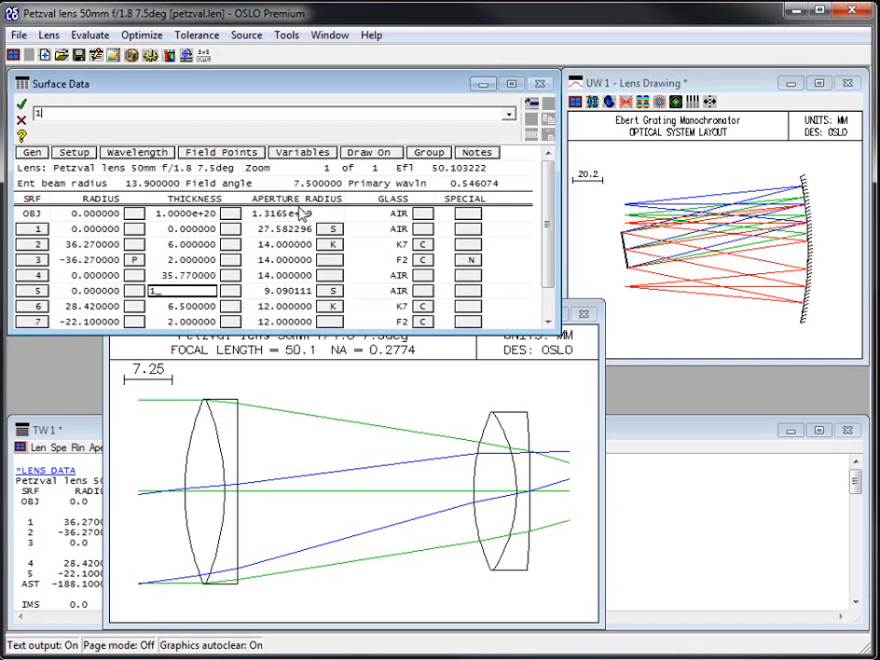
{"action": "type", "text": ".2345678"}
{"action": "key", "text": "Return"}
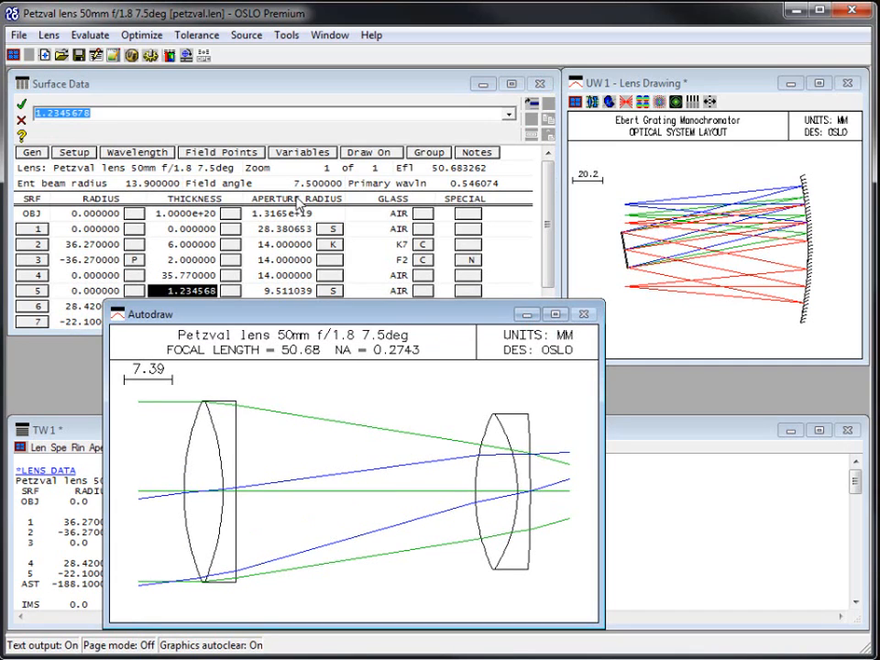
Turn off the automatic lens drawing and adjust surface 5's thickness to 1.235 by stepping a single digit of the value.
{"action": "left_click", "coordinate": [365, 156]}
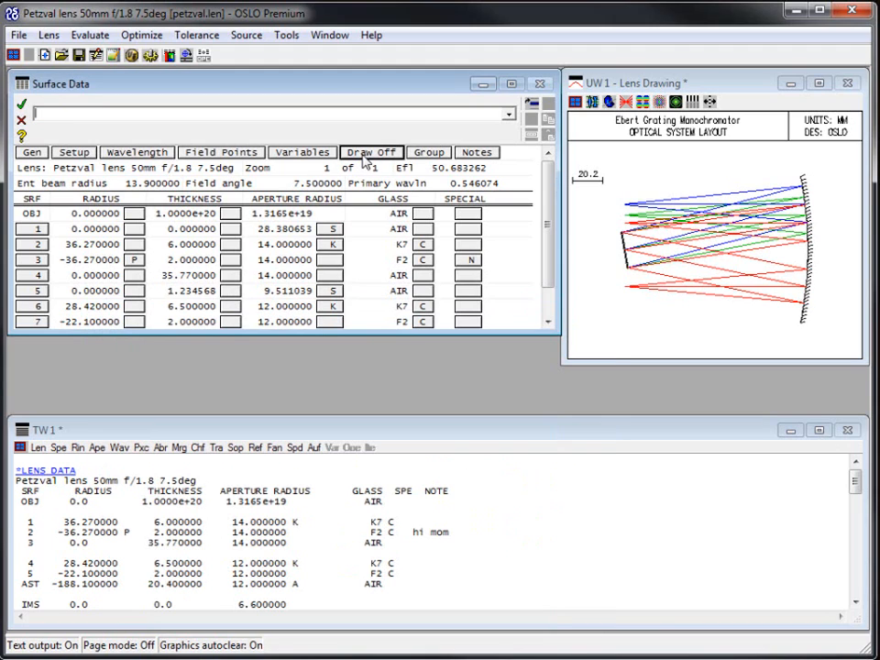
{"action": "left_click", "coordinate": [194, 290]}
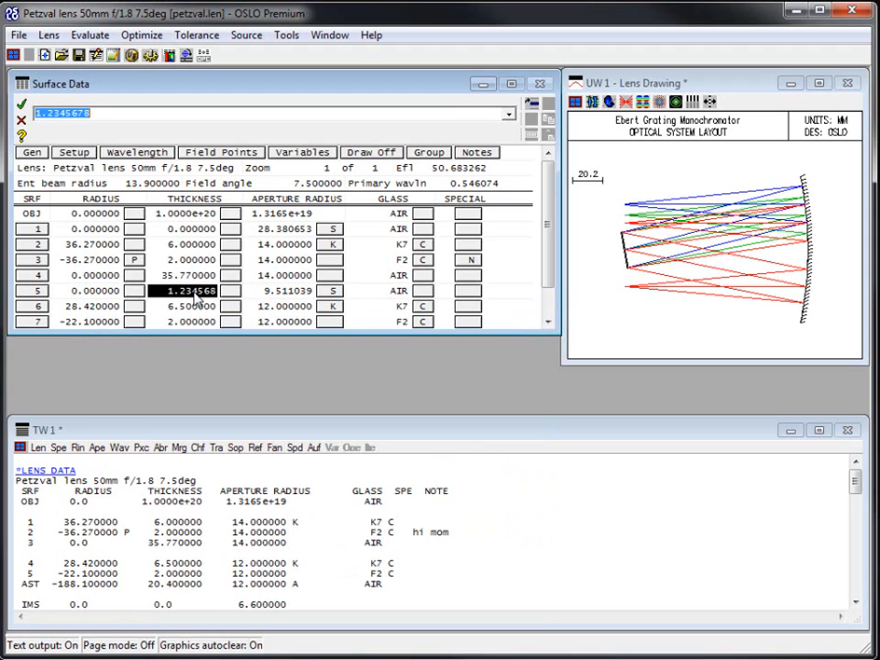
{"action": "key", "text": "Return"}
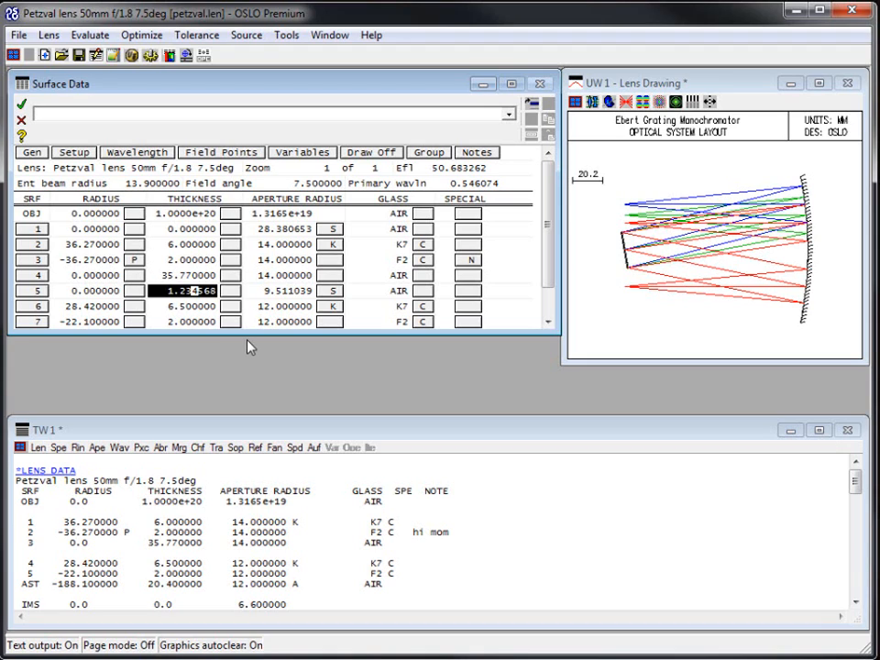
{"action": "key", "text": "ctrl+Up"}
{"action": "left_click", "coordinate": [192, 262]}
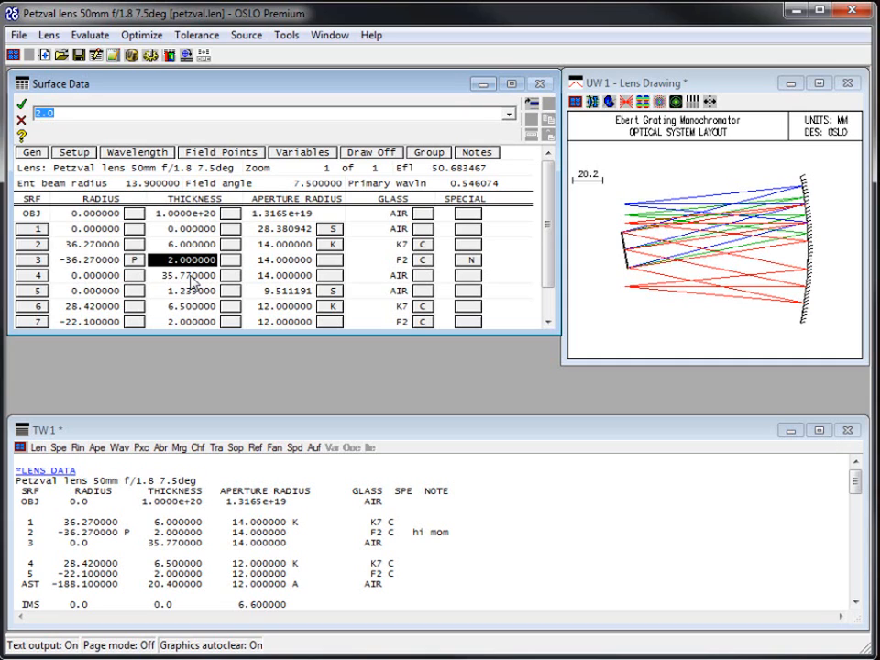
{"action": "left_click", "coordinate": [192, 275]}
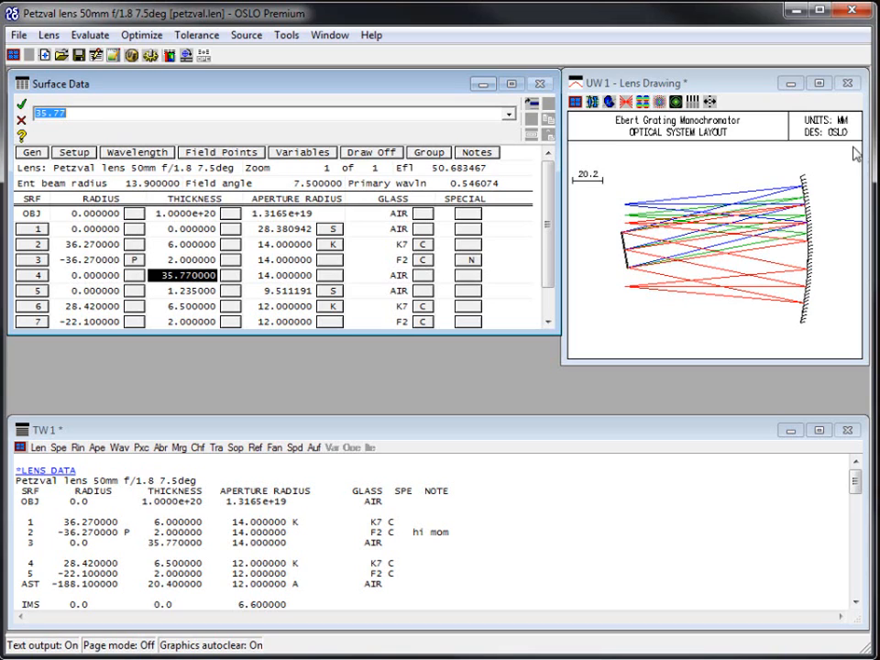
Resize the Surface Data window taller and wider, return it to its former width, and shorten it to end just below surface 5.
{"action": "mouse_move", "coordinate": [344, 334]}
{"action": "left_mouse_down"}
{"action": "mouse_move", "coordinate": [343, 412]}
{"action": "mouse_move", "coordinate": [346, 369]}
{"action": "left_mouse_up"}
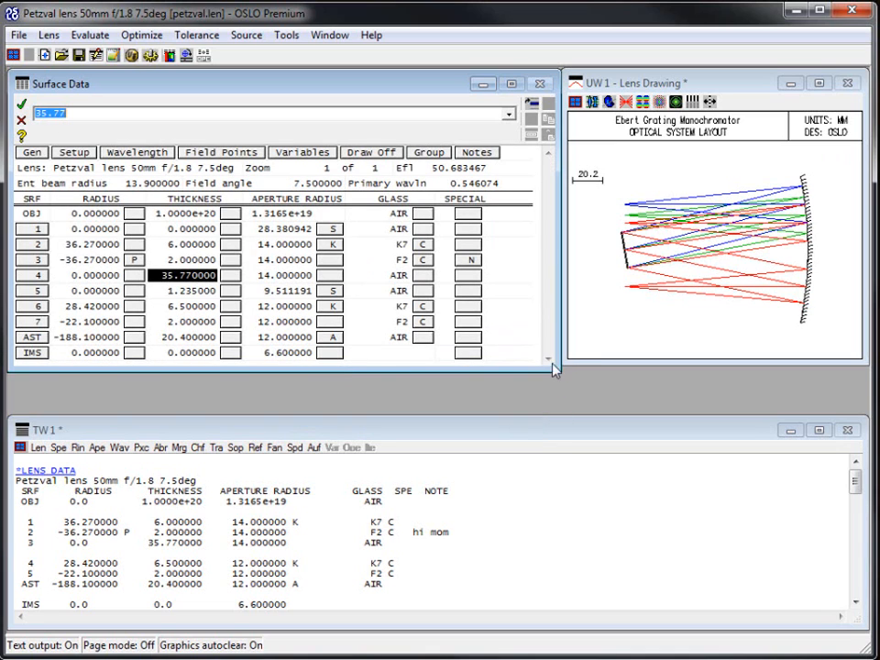
{"action": "mouse_move", "coordinate": [563, 346]}
{"action": "left_mouse_down"}
{"action": "mouse_move", "coordinate": [615, 344]}
{"action": "mouse_move", "coordinate": [587, 343]}
{"action": "mouse_move", "coordinate": [602, 336]}
{"action": "left_mouse_up"}
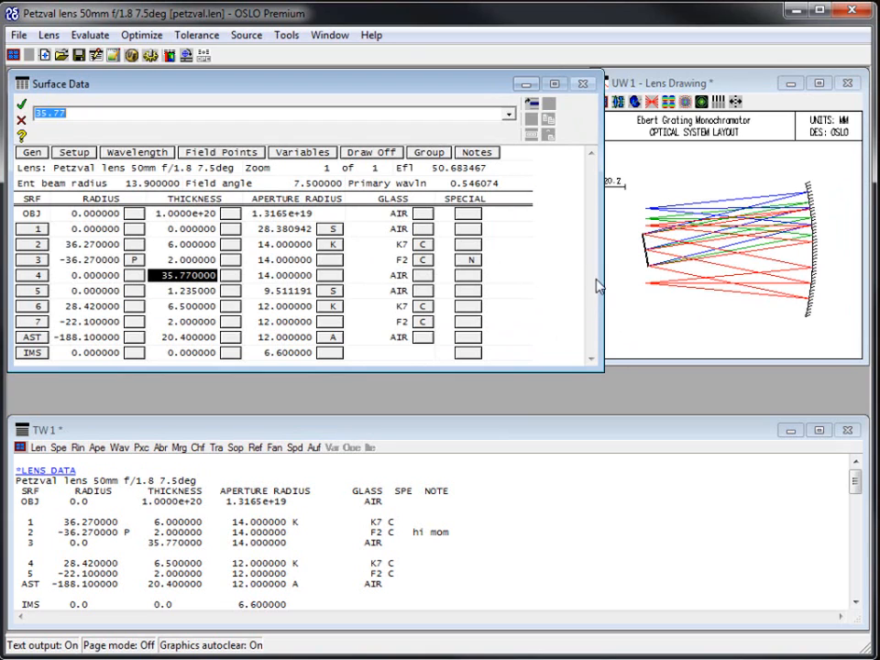
{"action": "mouse_move", "coordinate": [601, 284]}
{"action": "left_mouse_down"}
{"action": "mouse_move", "coordinate": [560, 279]}
{"action": "mouse_move", "coordinate": [566, 290]}
{"action": "left_mouse_up"}
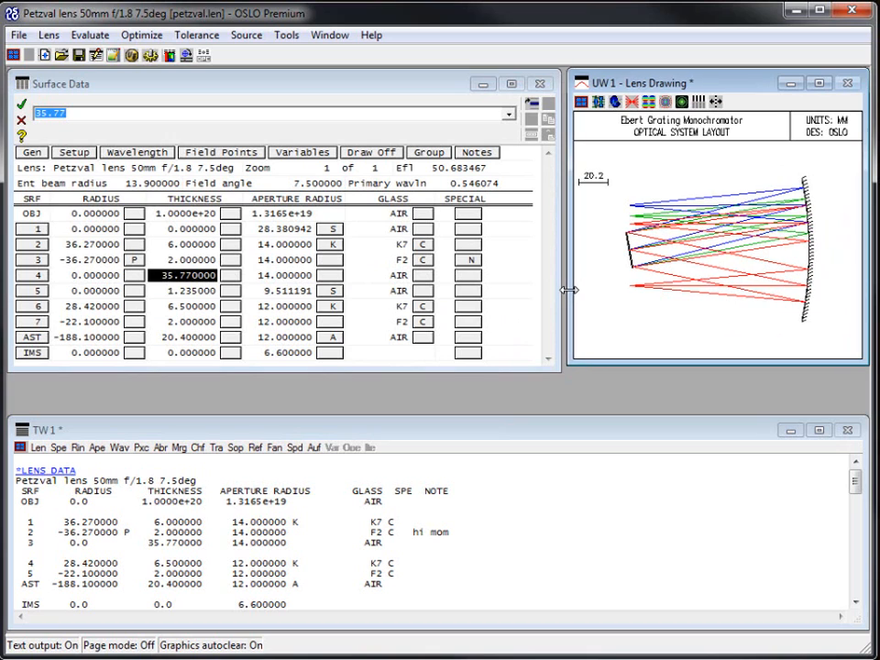
{"action": "left_click_drag", "start_coordinate": [385, 371], "coordinate": [395, 309]}
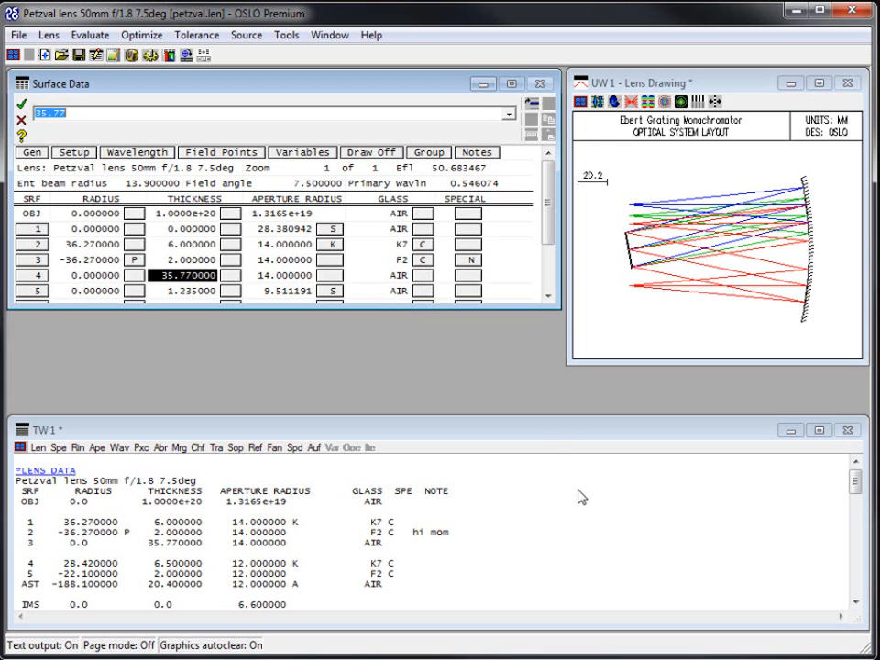